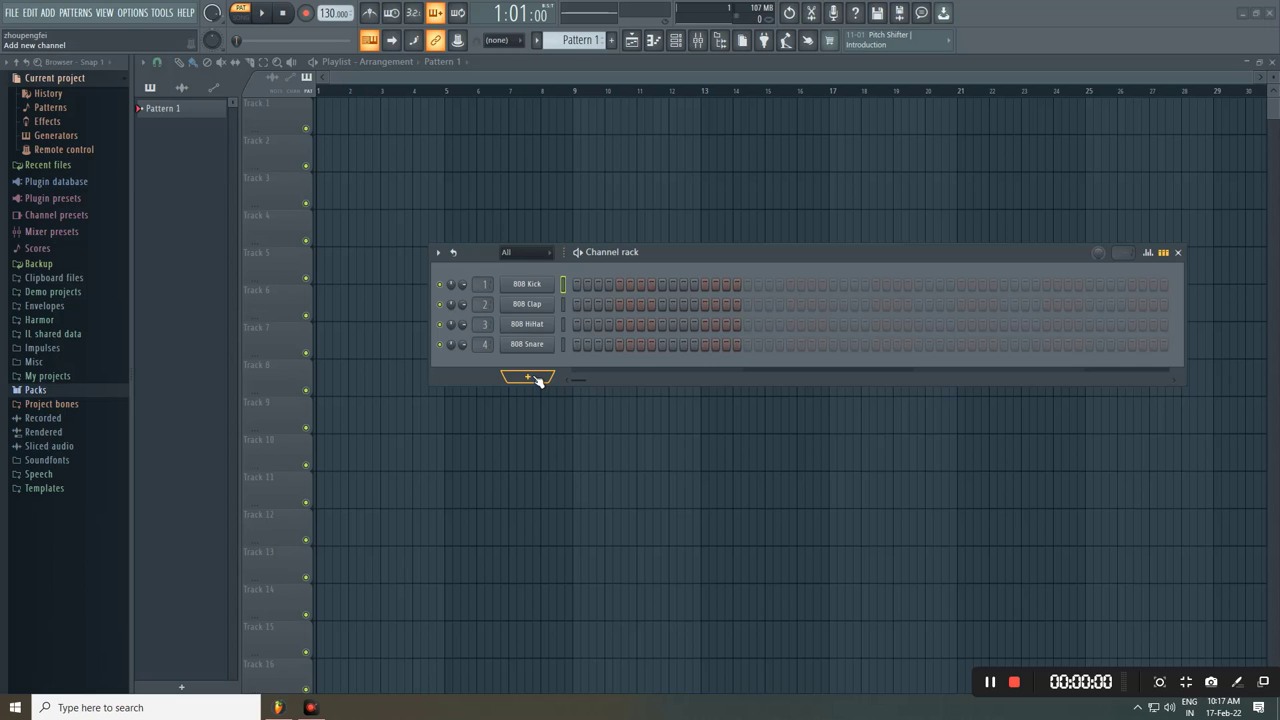
Step: Add a Sytrus channel, load its Euroarp preset and audition a couple of notes on its keyboard
left_click(530, 378)
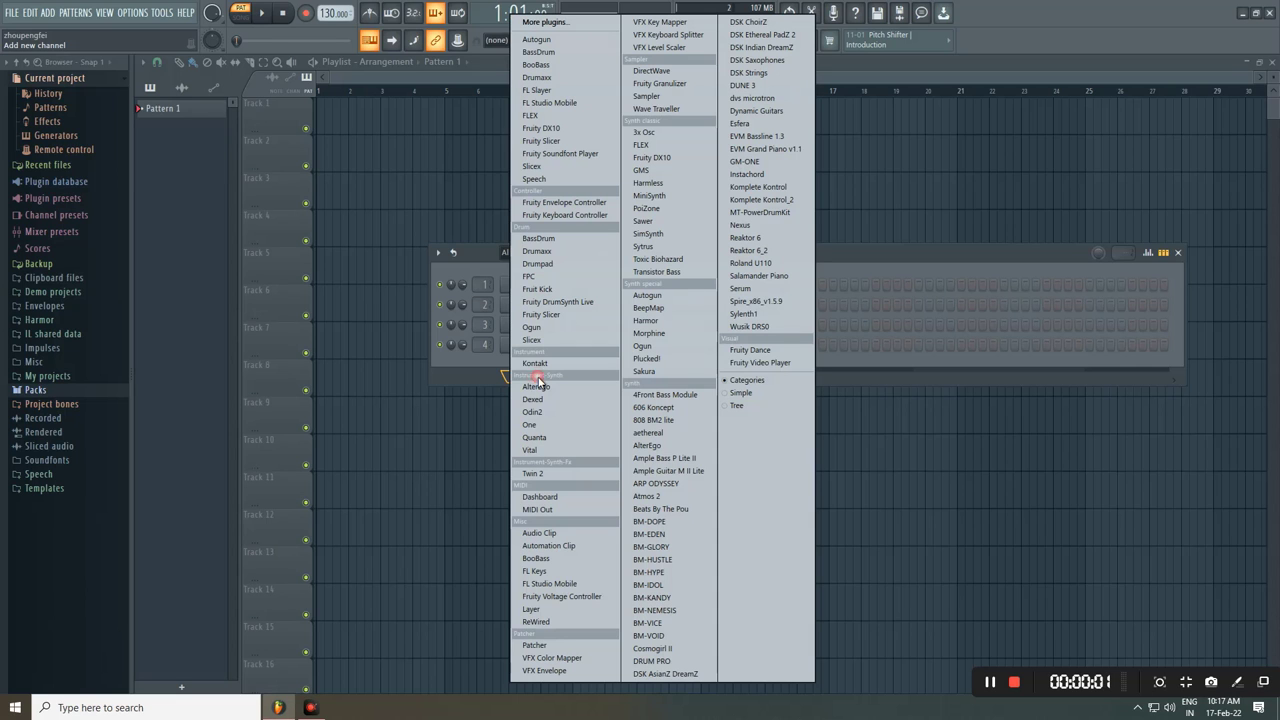
left_click(644, 246)
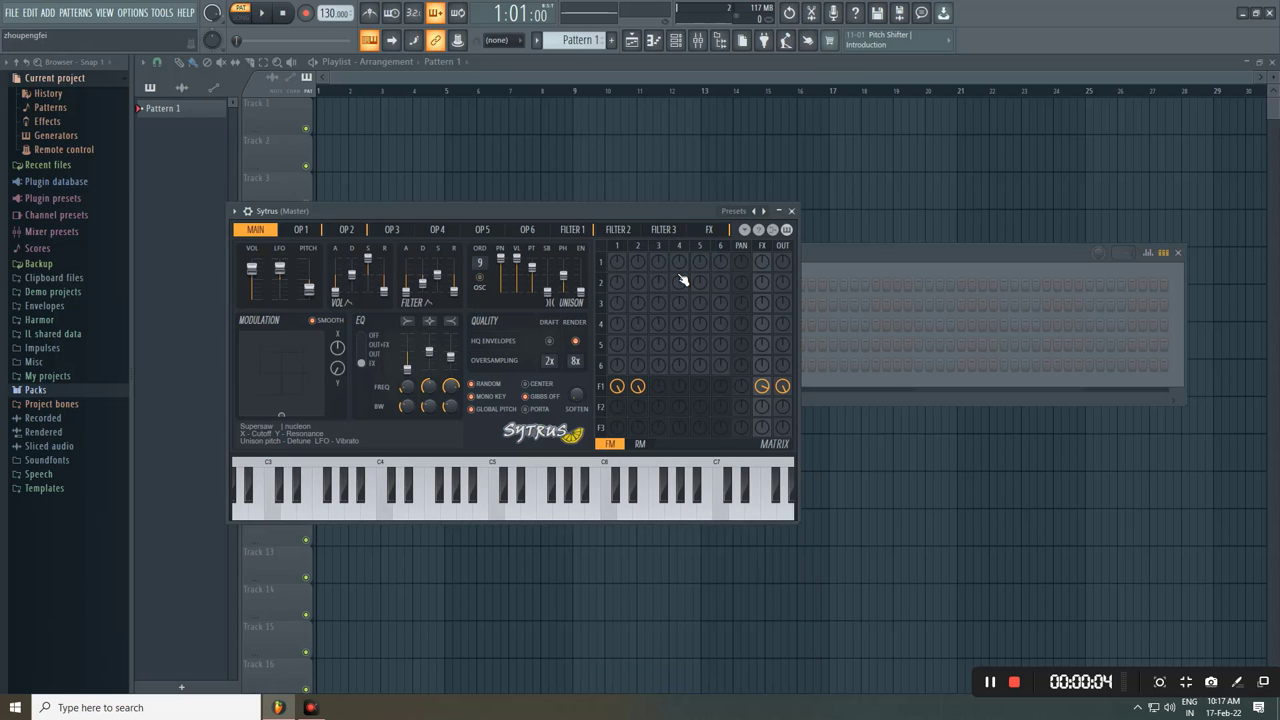
left_click(737, 218)
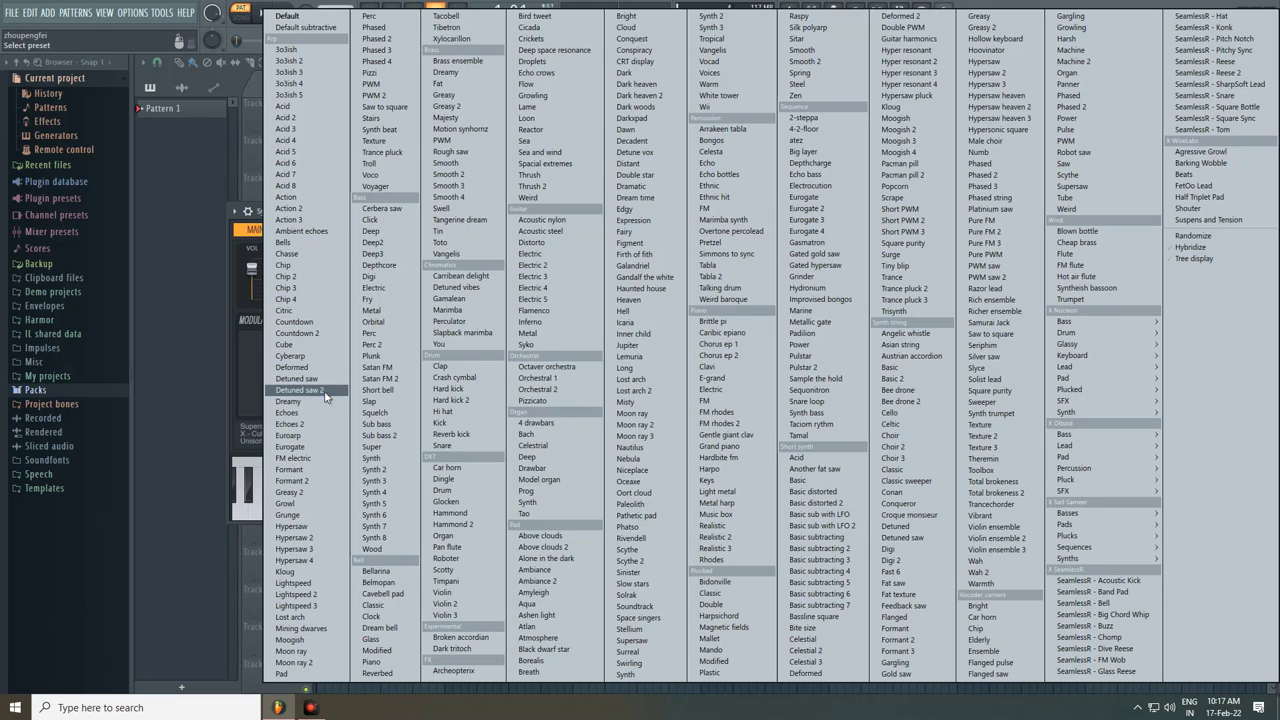
left_click(290, 435)
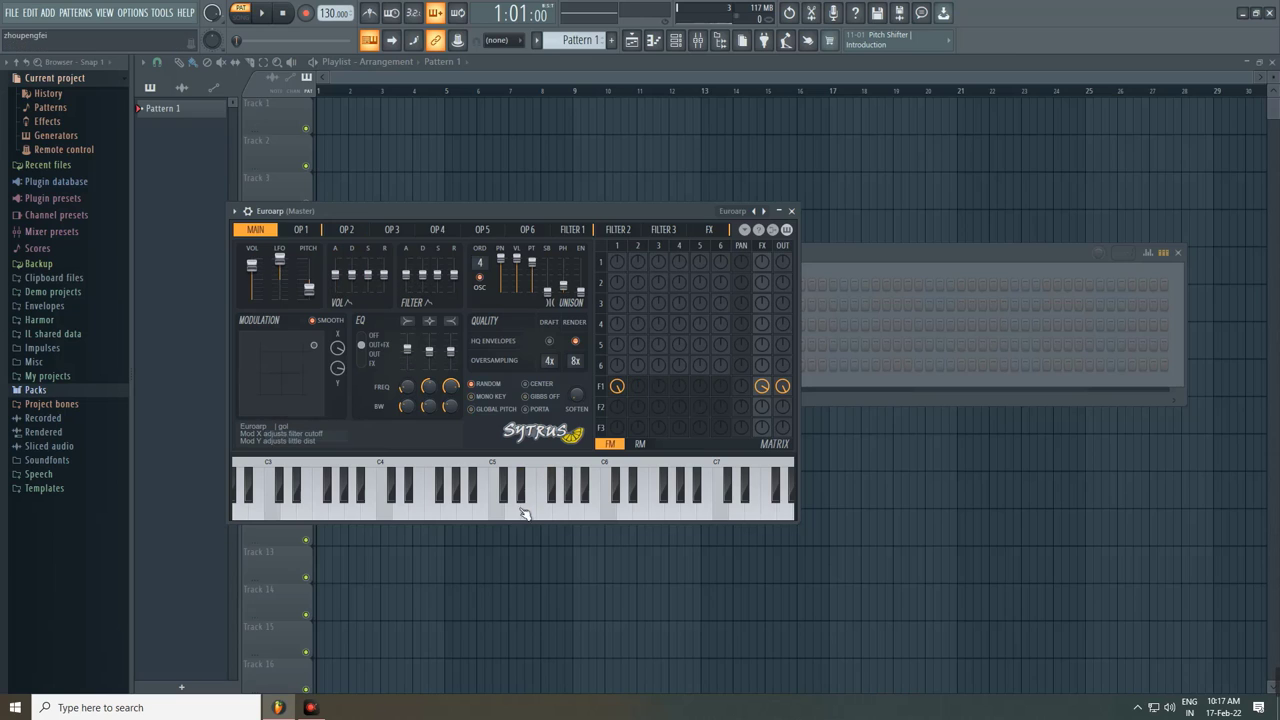
left_click(532, 515)
left_click(399, 515)
Step: Place a Euroarp note on step 1 of Pattern 1 and preview the pattern
left_click(903, 257)
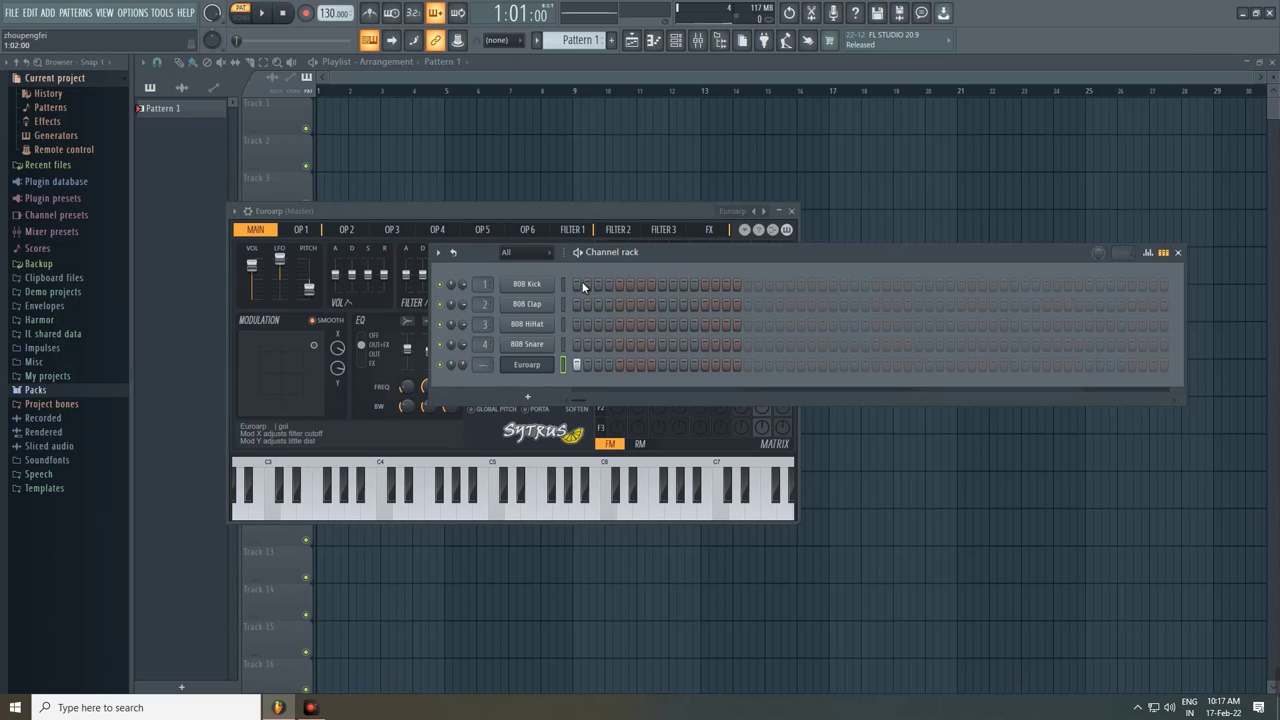
key("space")
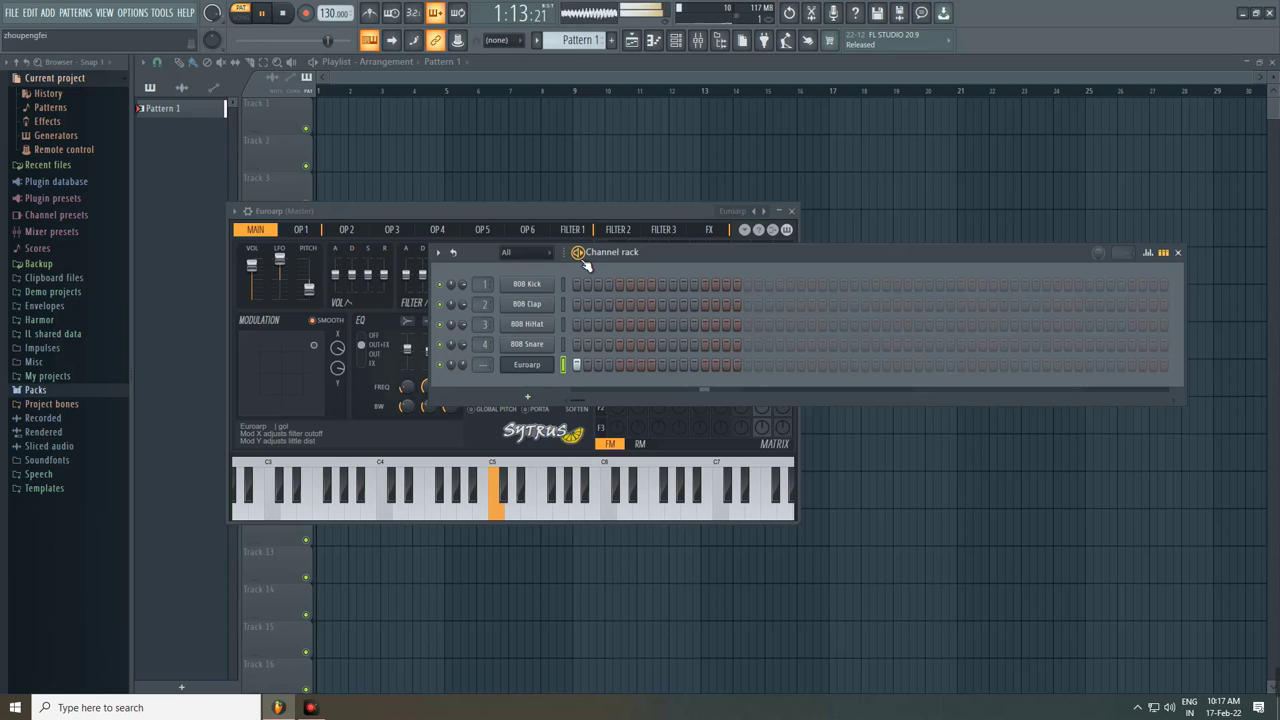
key("space")
Step: Examine the Euroarp synth's operator 1 settings while the pattern plays, and close the synth
left_click(580, 254)
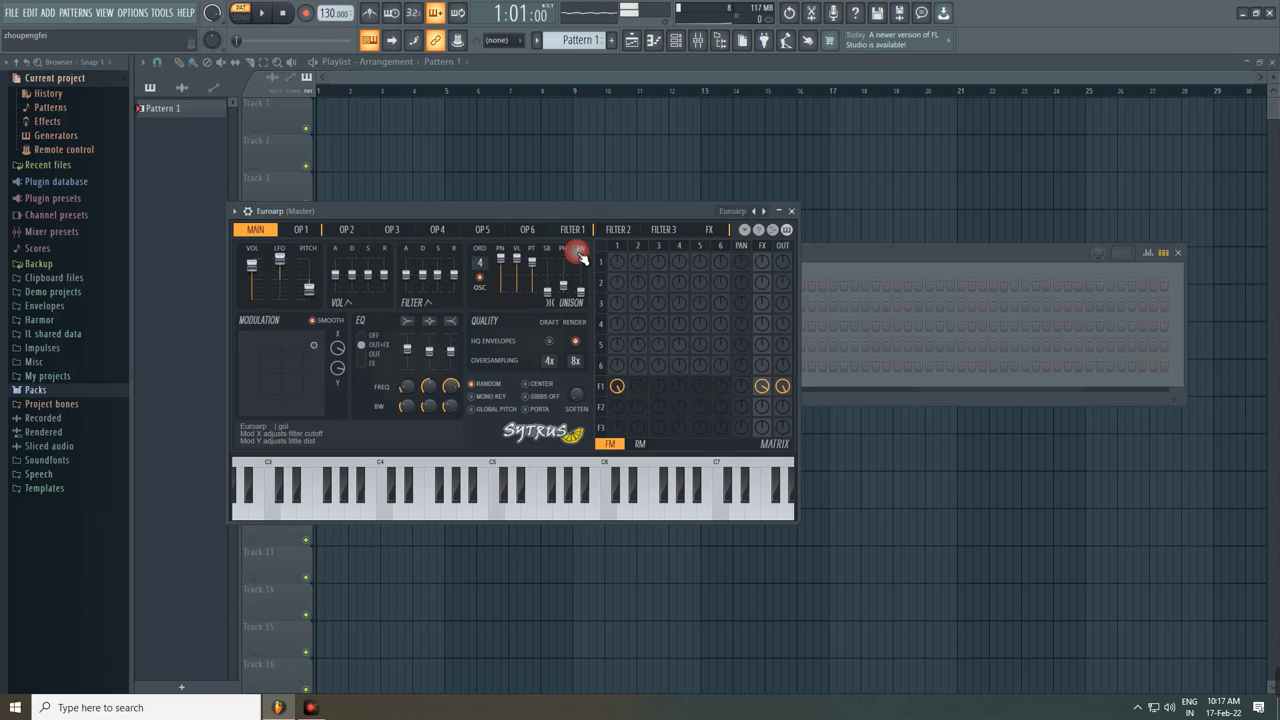
left_click(301, 229)
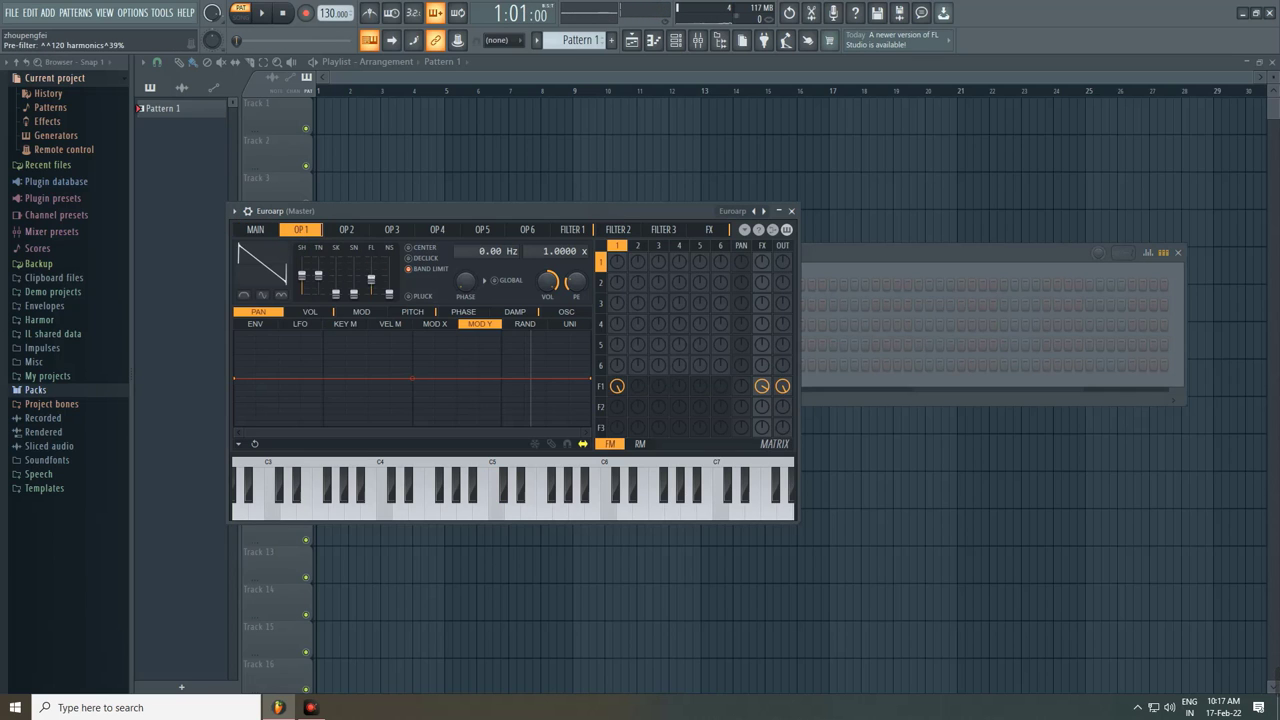
key("space")
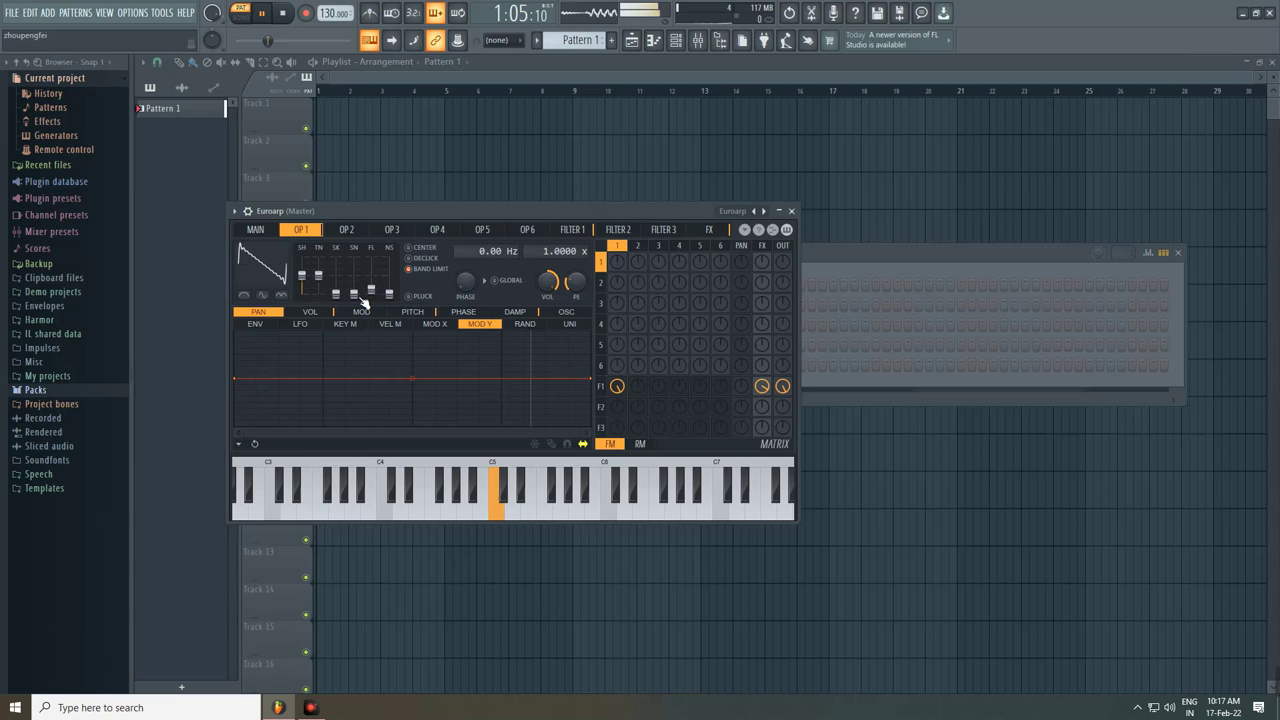
left_click(791, 213)
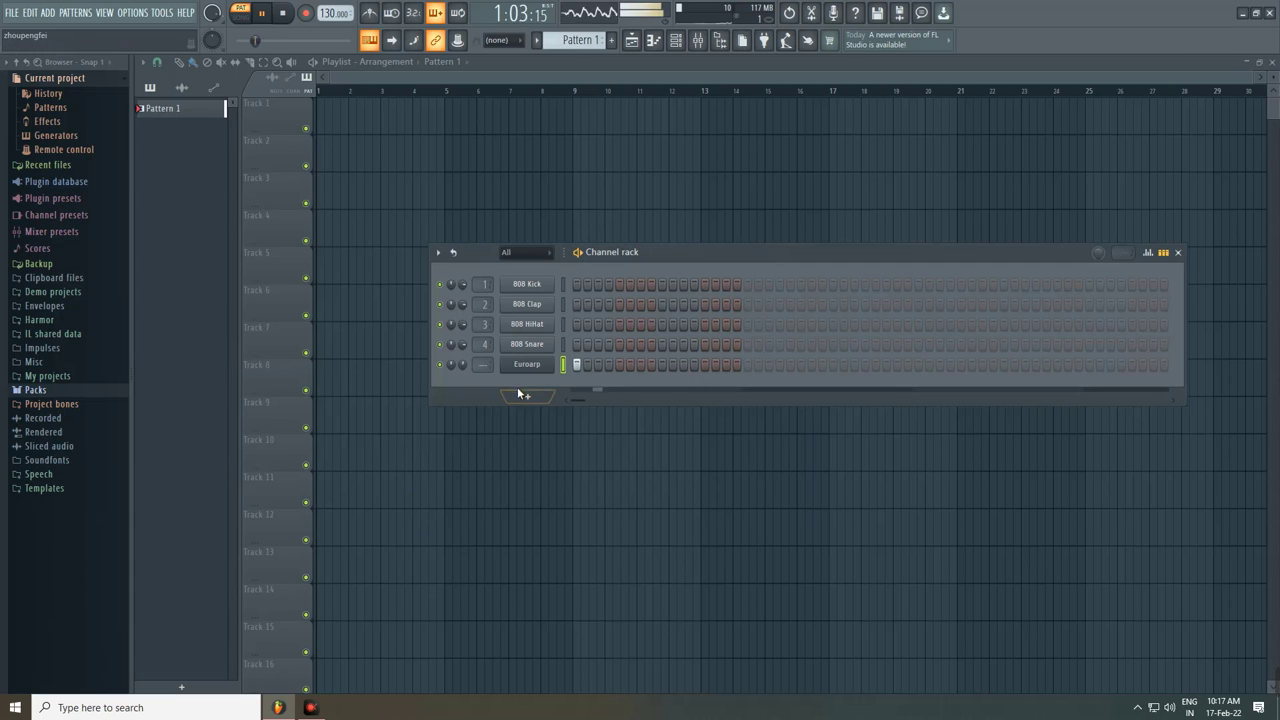
Step: Route Euroarp to mixer track 5 and fill the 808 Kick on every fourth step
key("space")
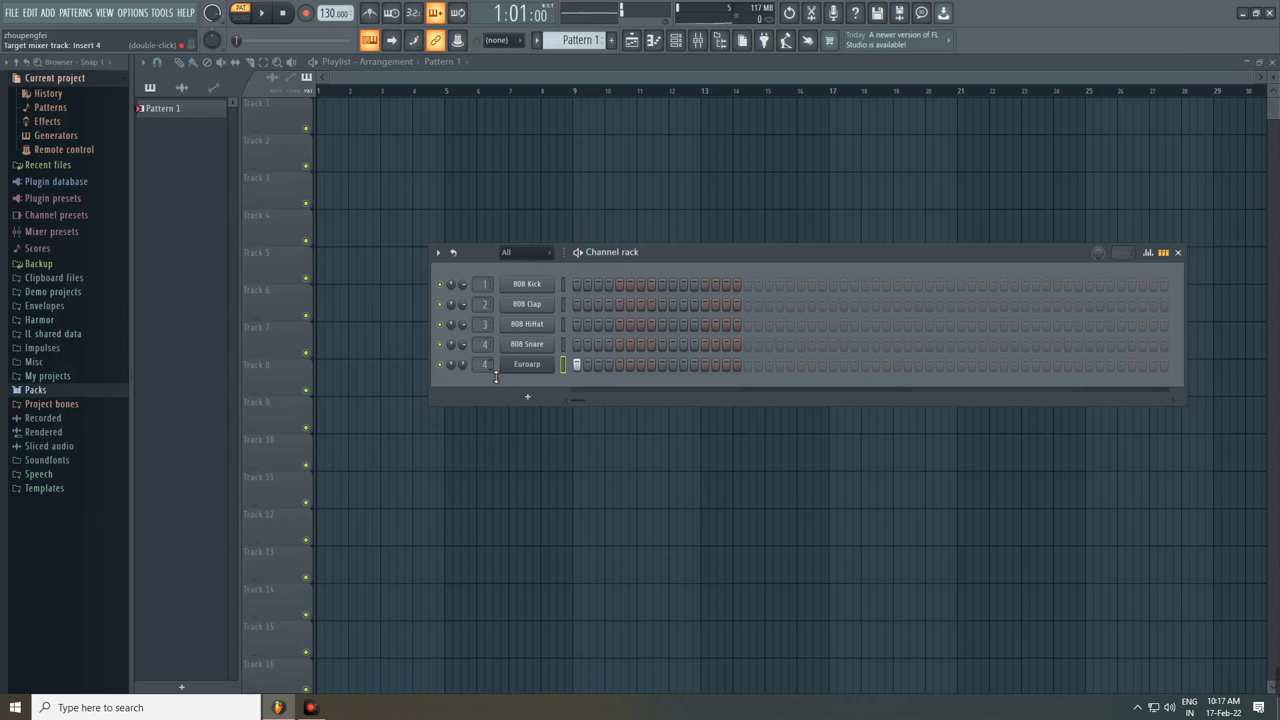
right_click(553, 283)
left_click(720, 340)
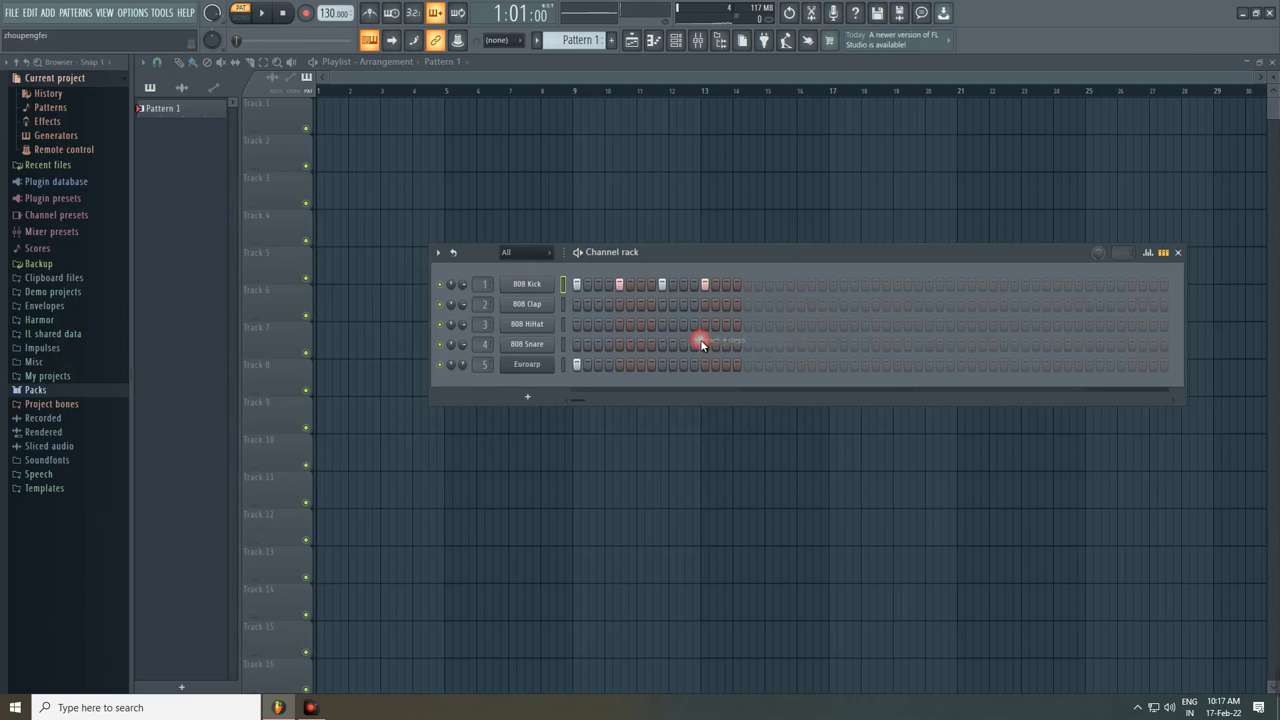
key("space")
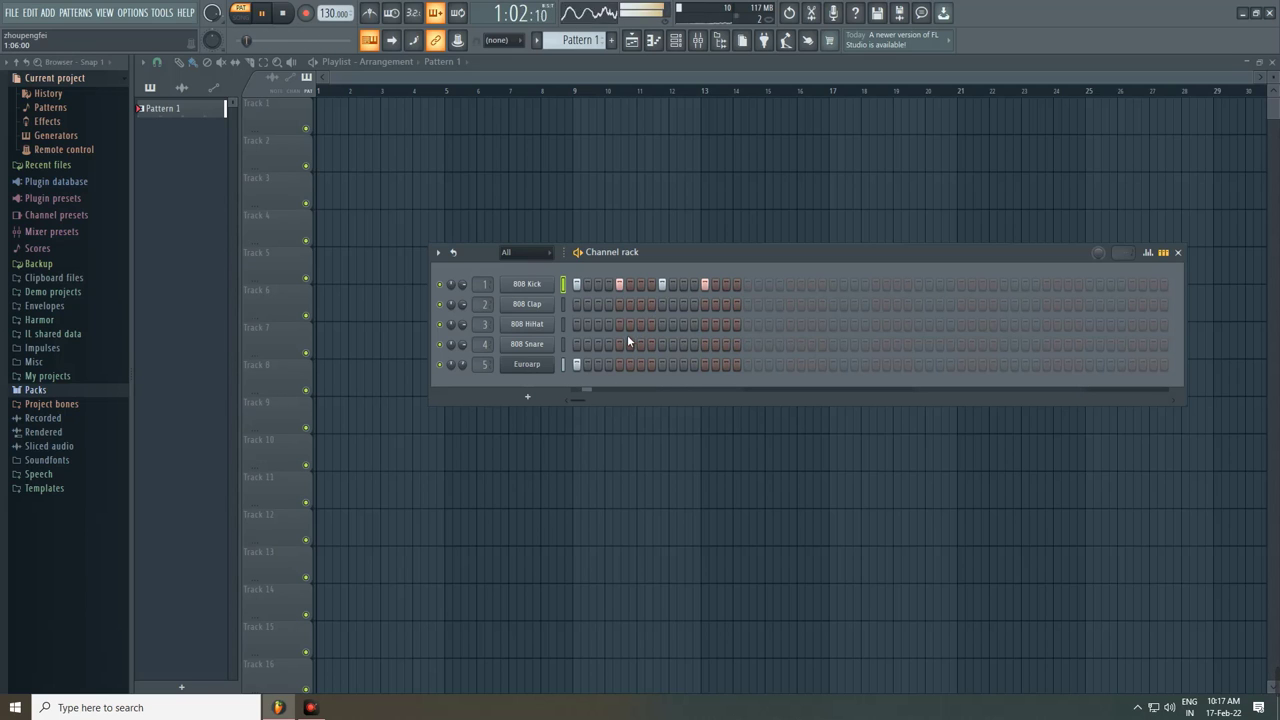
Step: Program the 808 HiHat on steps 1 to 4, 6, 8, 11 and 13 to 15 while the pattern plays
left_click_drag(579, 324, 607, 326)
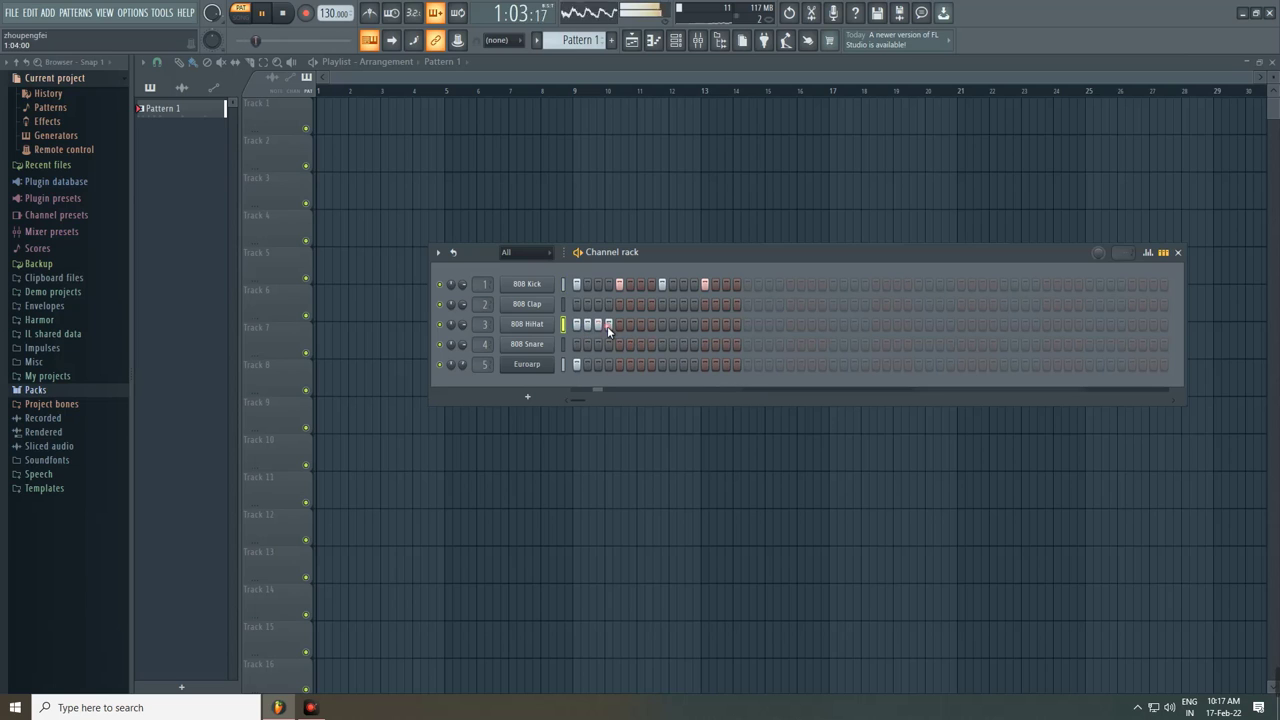
left_click(683, 324)
left_click_drag(705, 324, 730, 326)
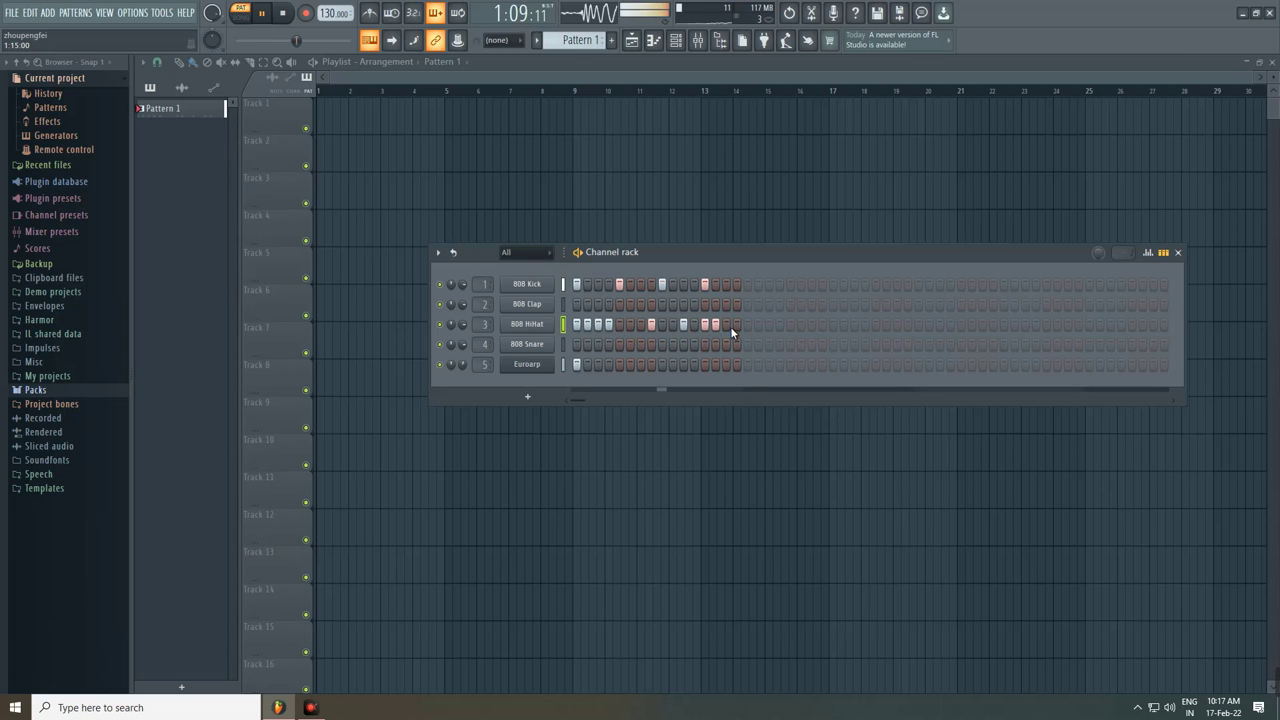
left_click(631, 325)
key("space")
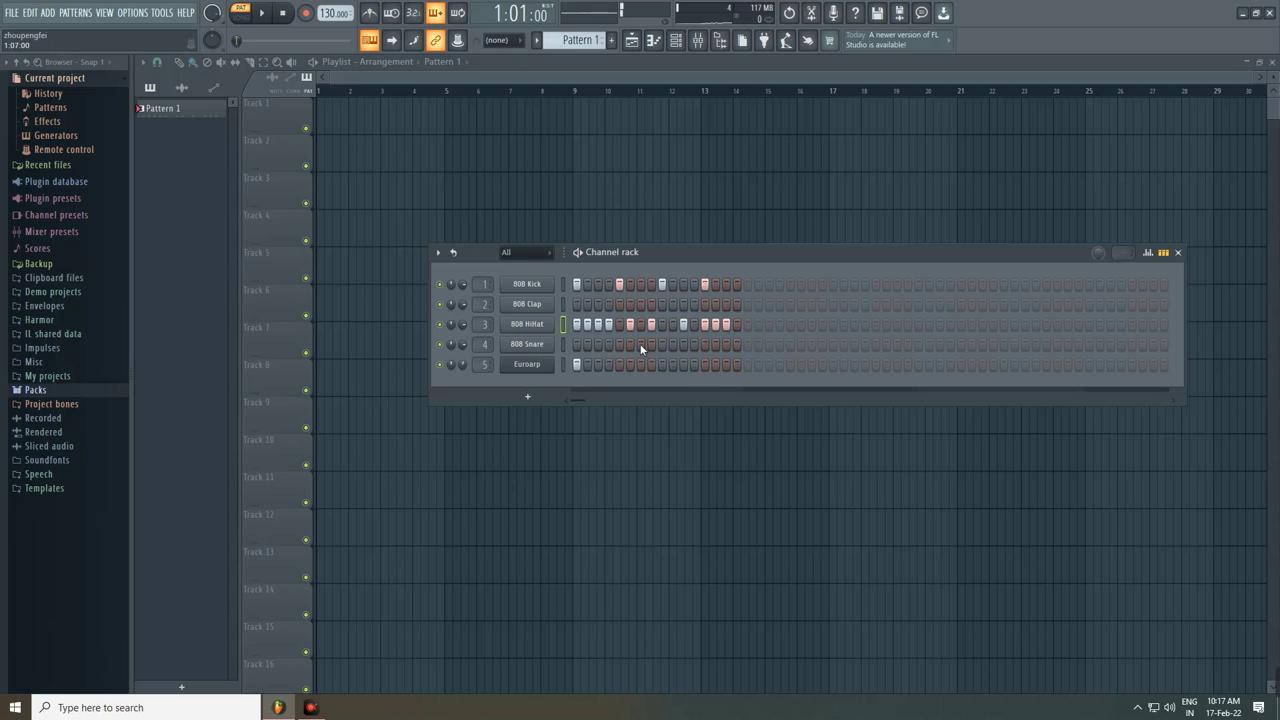
Step: Try an 808 Snare hit on step 7 and preview the pattern
left_click(641, 345)
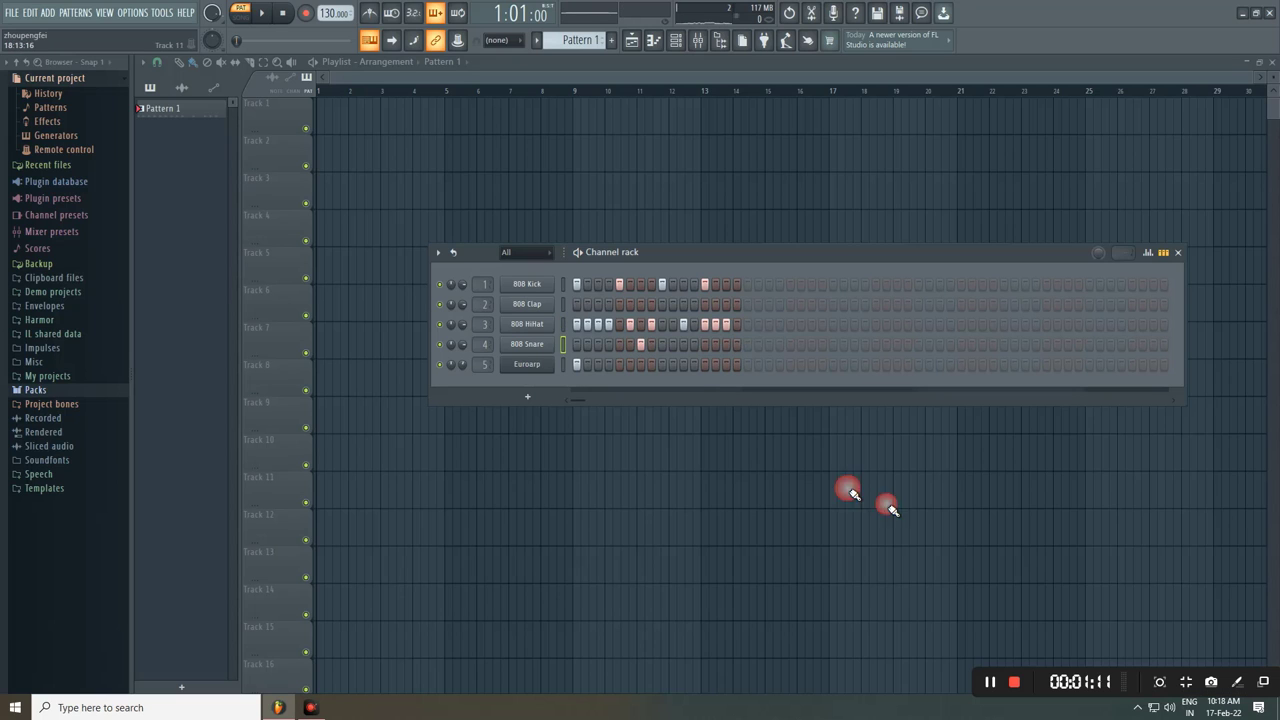
key("space")
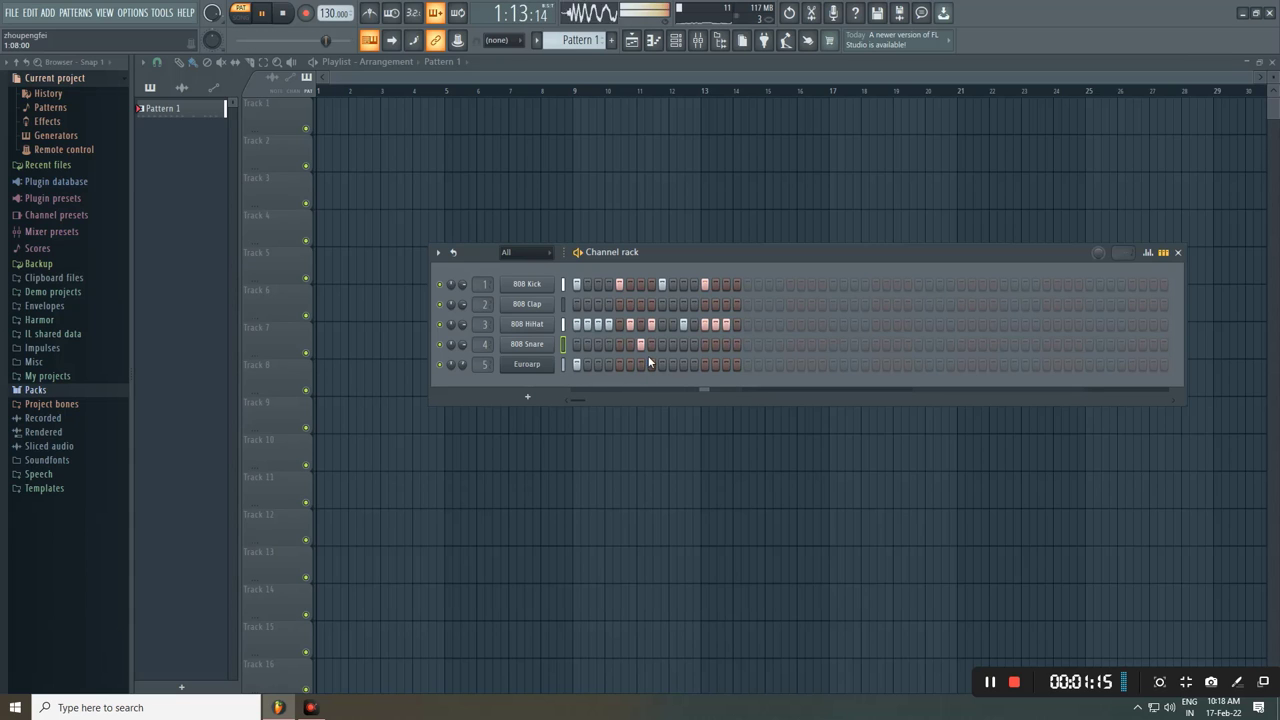
key("space")
Step: Replace the 808 Kick hits on steps 5 and 13 with 808 Snare hits
left_click(620, 285)
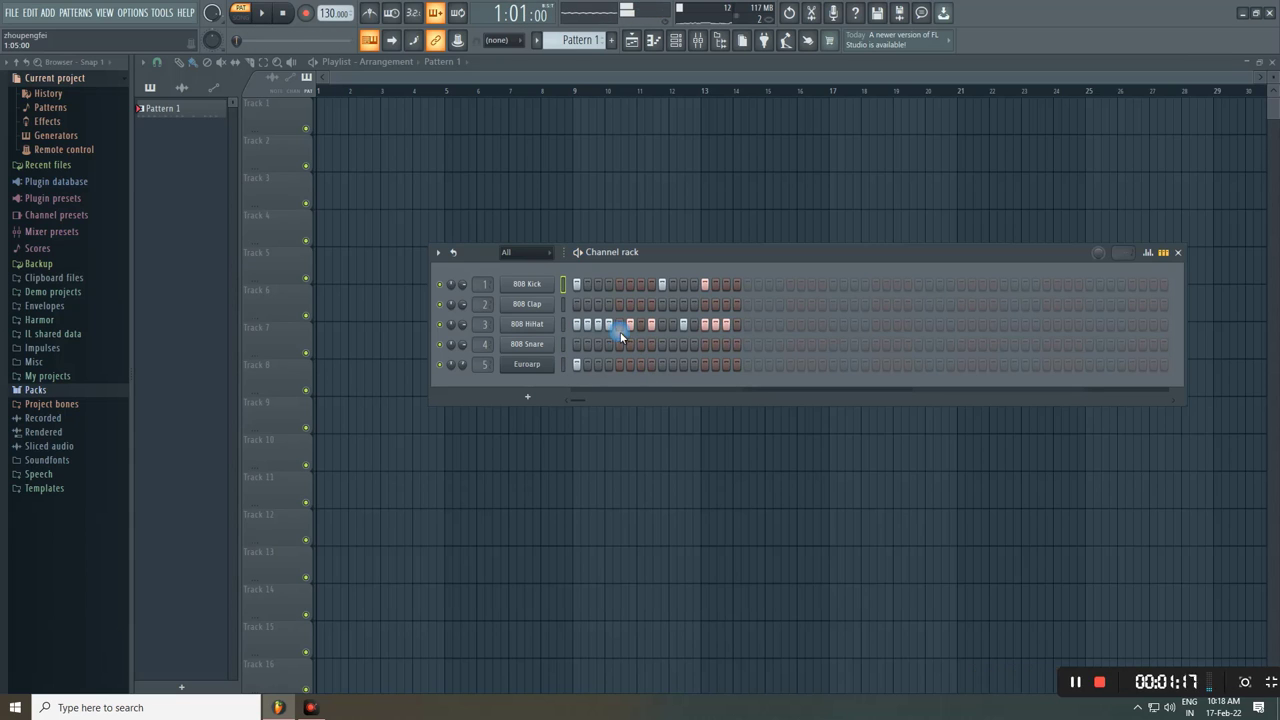
left_click(619, 344)
key("space")
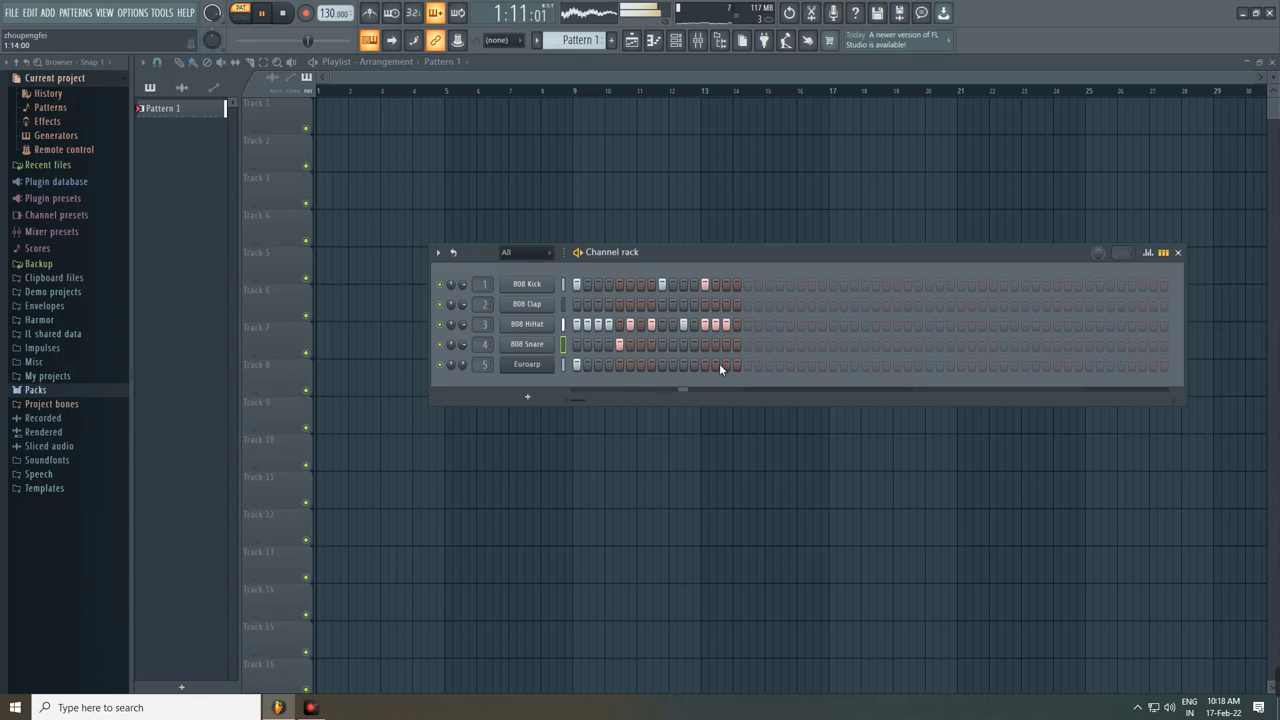
left_click(704, 285)
left_click(707, 344)
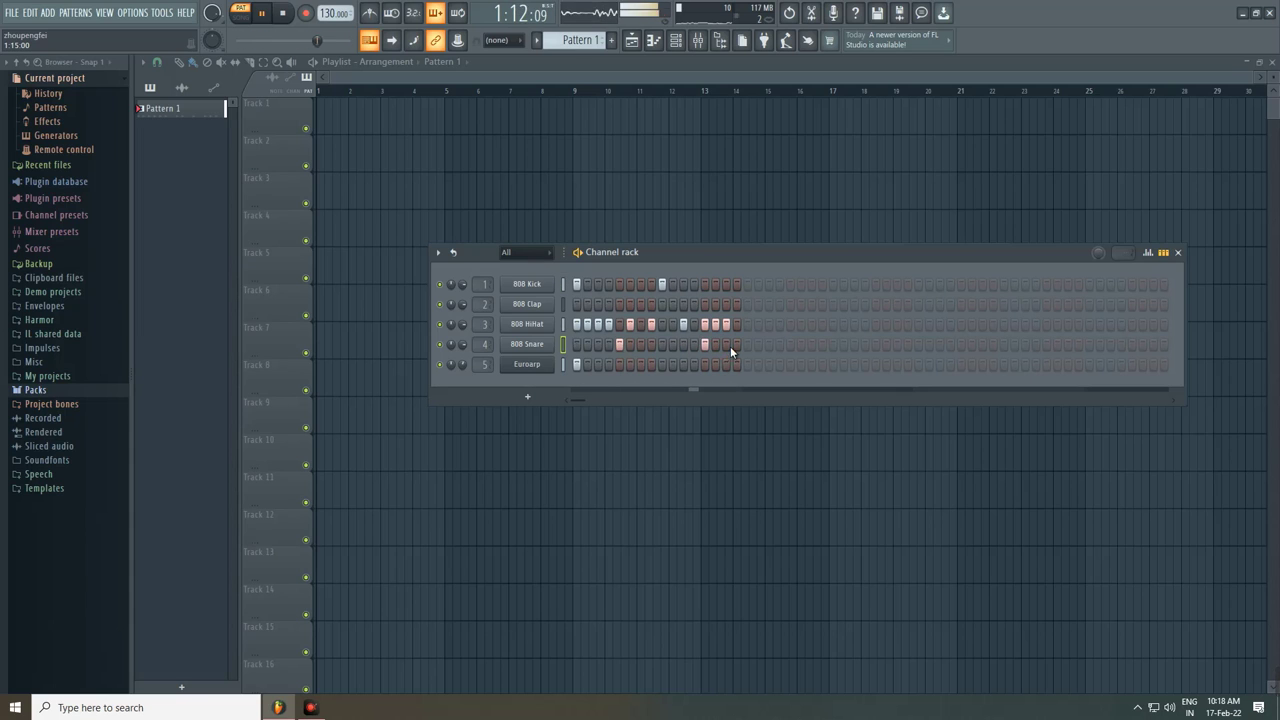
Step: Try an extra 808 Kick hit on step 15 and on step 16 during playback, removing each again
left_click(727, 286)
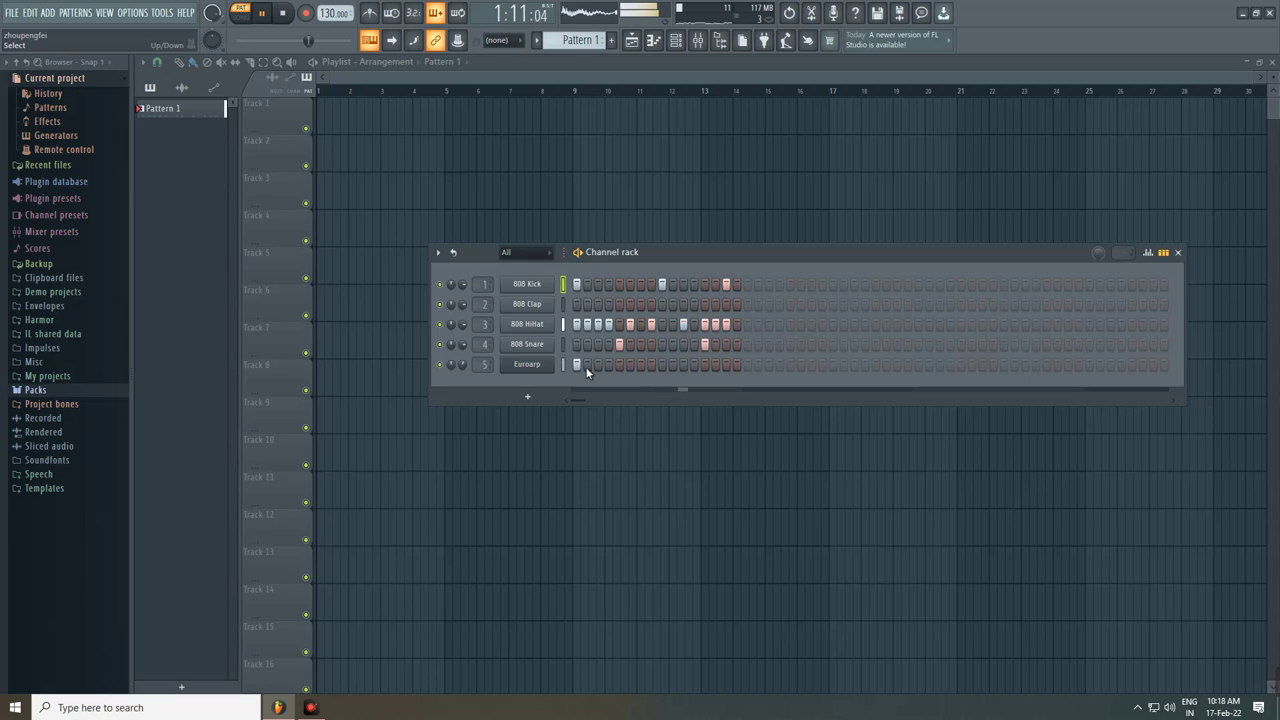
left_click(727, 286)
key("space")
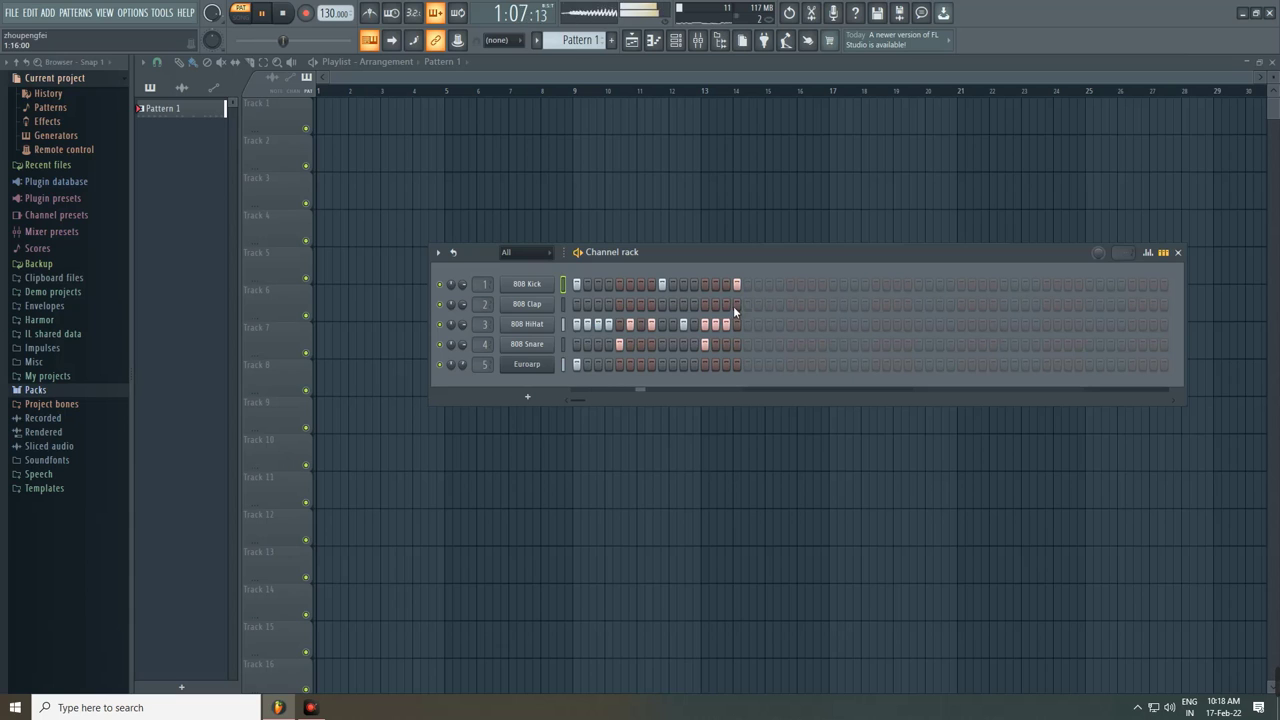
left_click(738, 287)
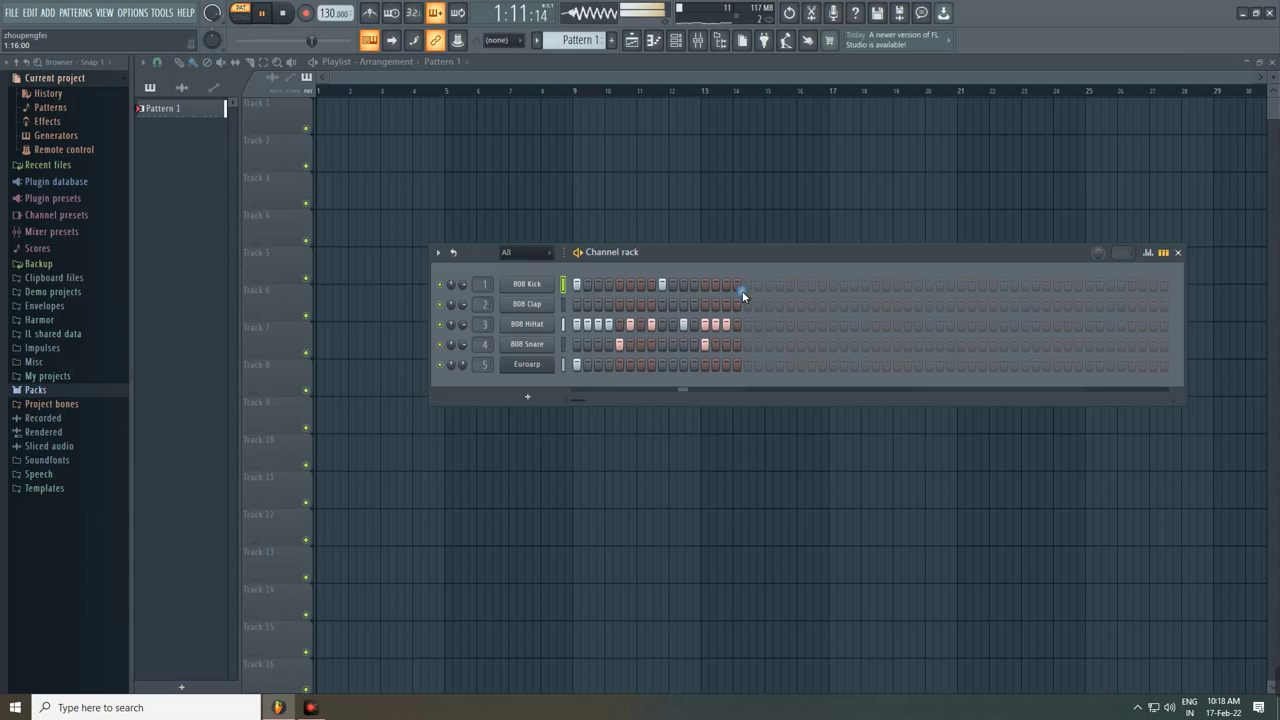
Step: Add an 808 Snare hit on step 15 and stop playback
left_click(729, 344)
key("space")
Step: Lower the 808 Snare's time-stretching pitch and set its time multiplier to 90.24% during playback
left_click(526, 349)
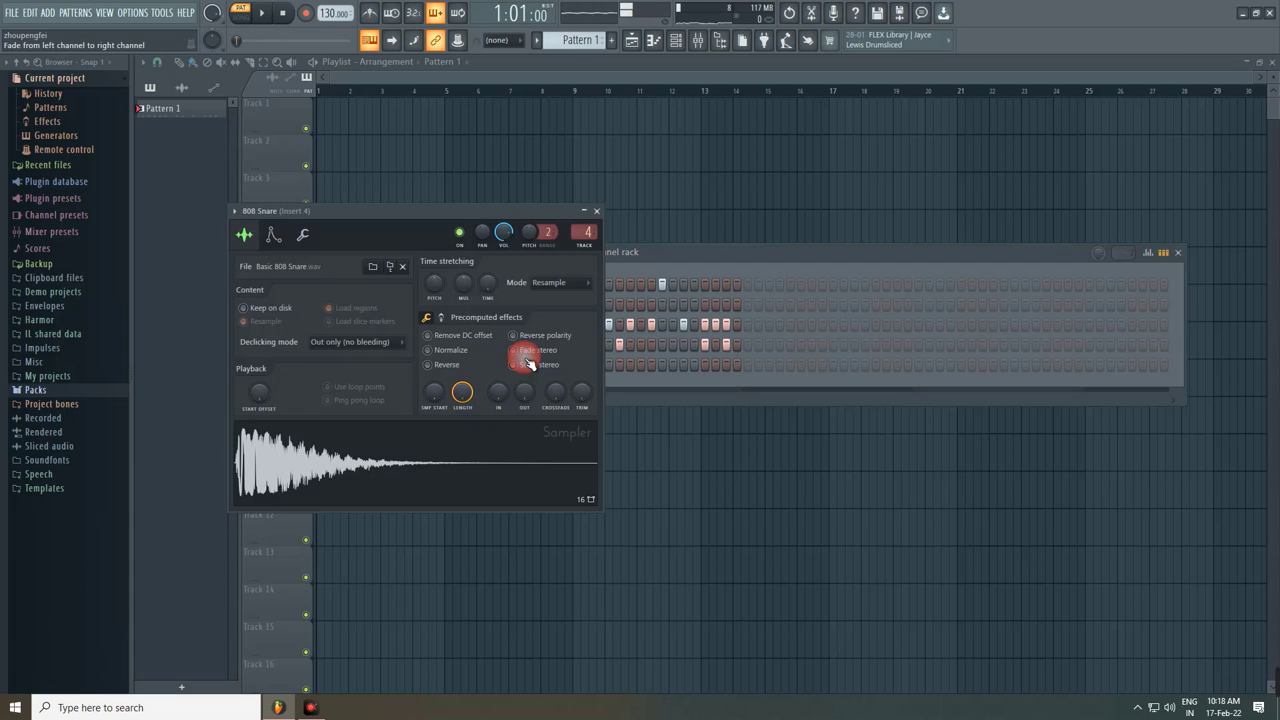
key("space")
left_click_drag(436, 287, 465, 283)
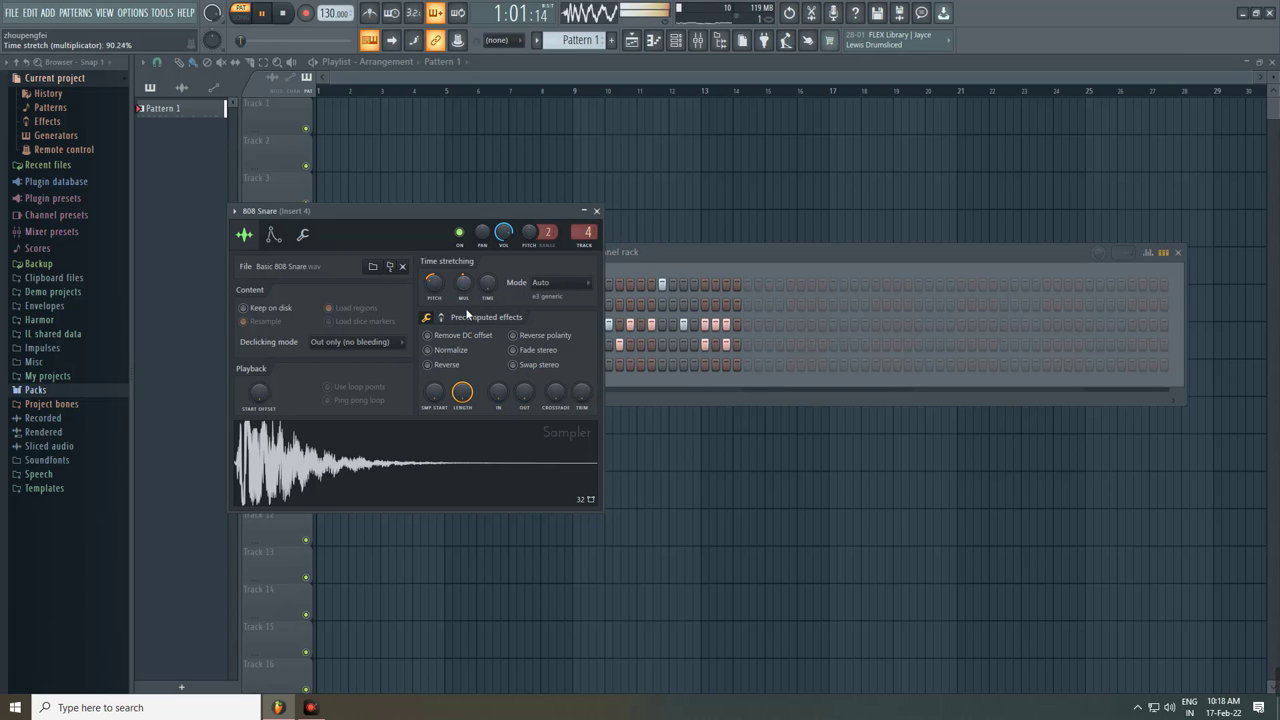
Step: Lower the filter cutoff in the 808 Snare's precomputed effects and close its channel settings
left_click(451, 318)
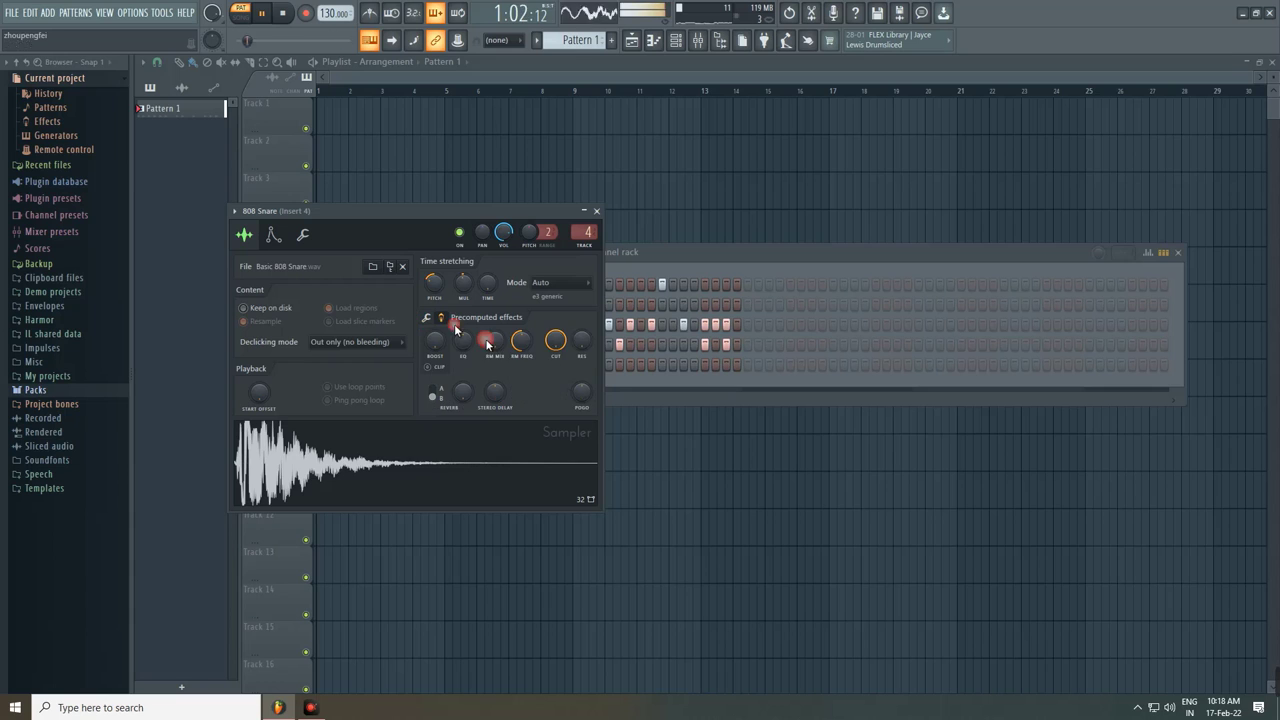
left_click_drag(555, 341, 559, 357)
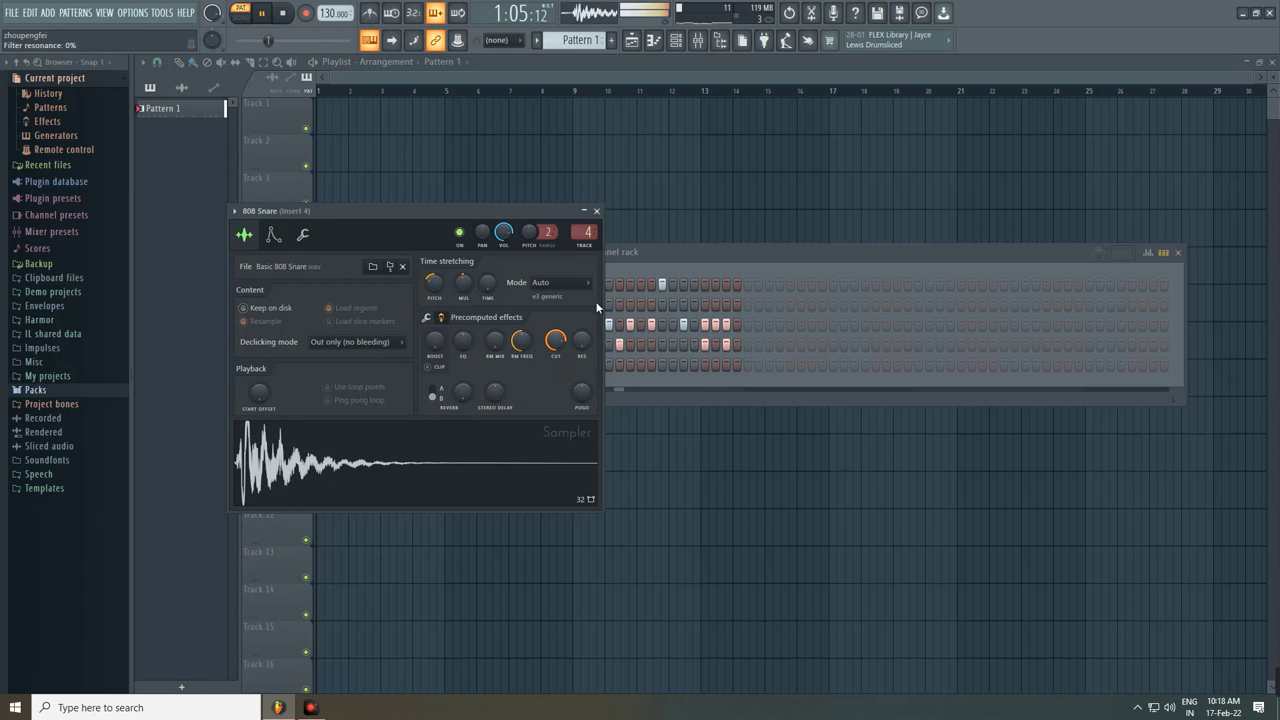
left_click(596, 211)
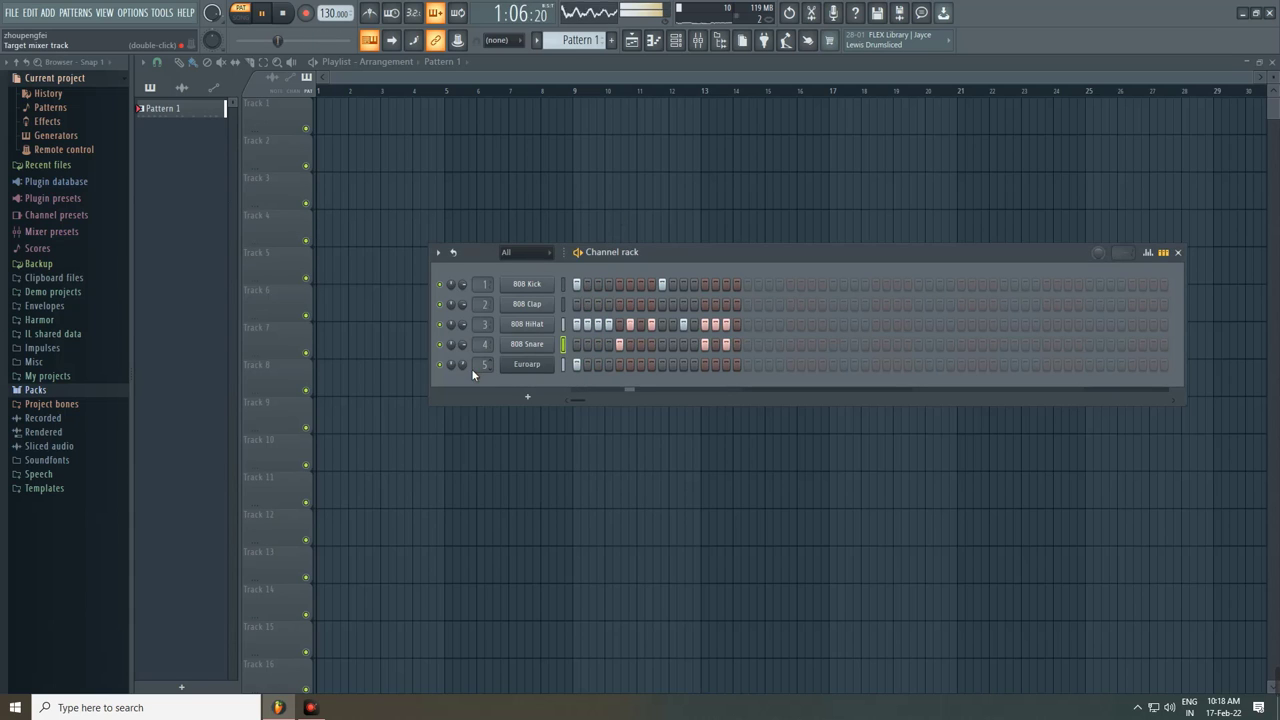
Step: Lower the Euroarp volume, and set the 808 HiHat to about 72% volume with a +100 cents pitch shift
left_click_drag(463, 365, 463, 382)
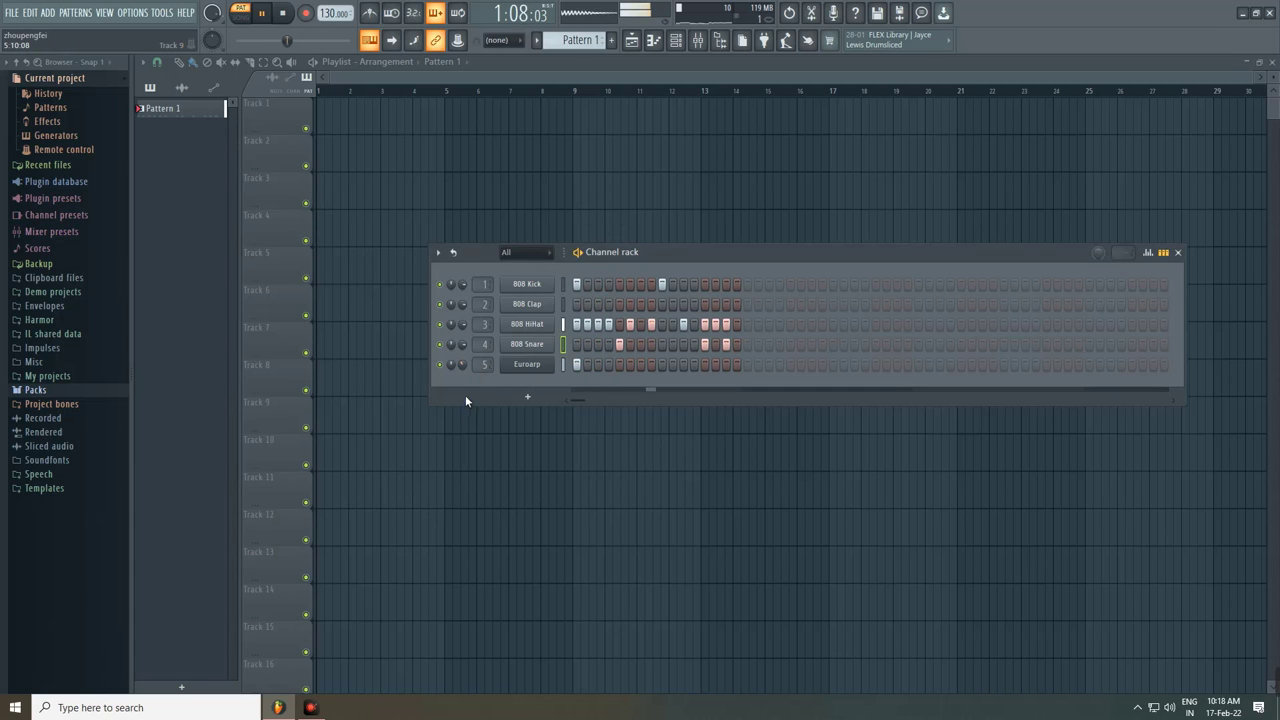
left_click_drag(461, 326, 461, 316)
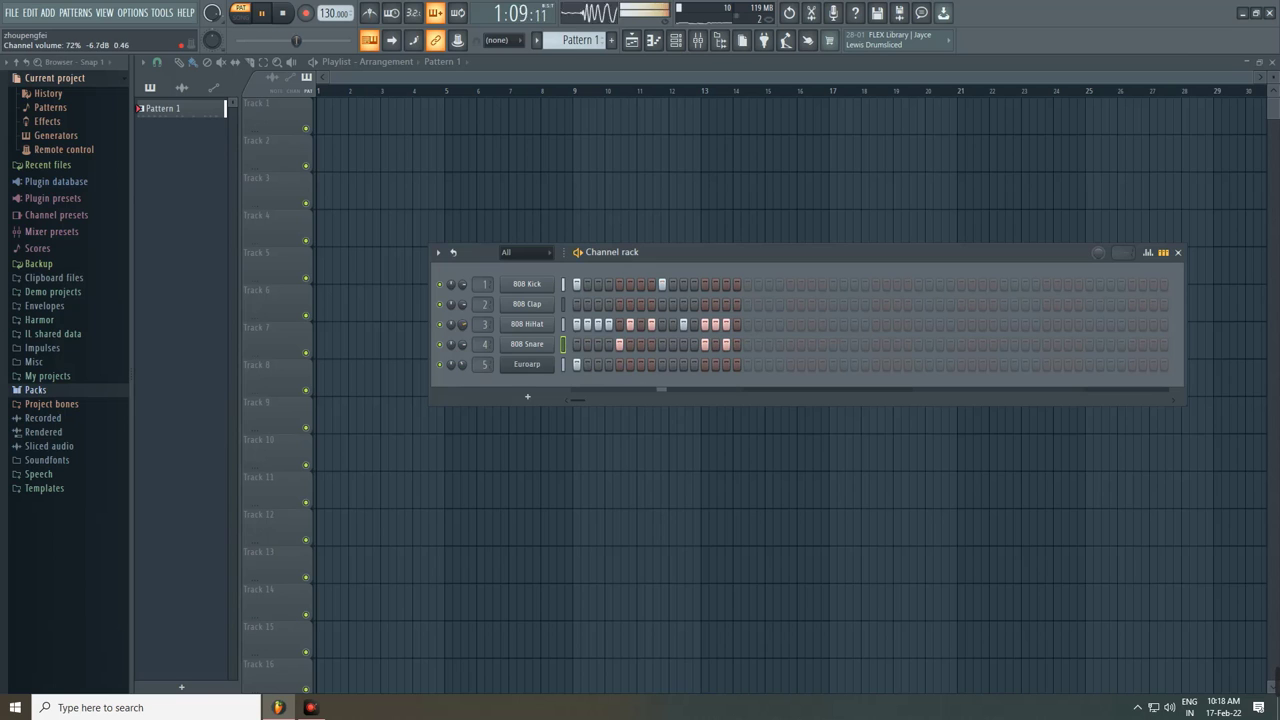
left_click(515, 328)
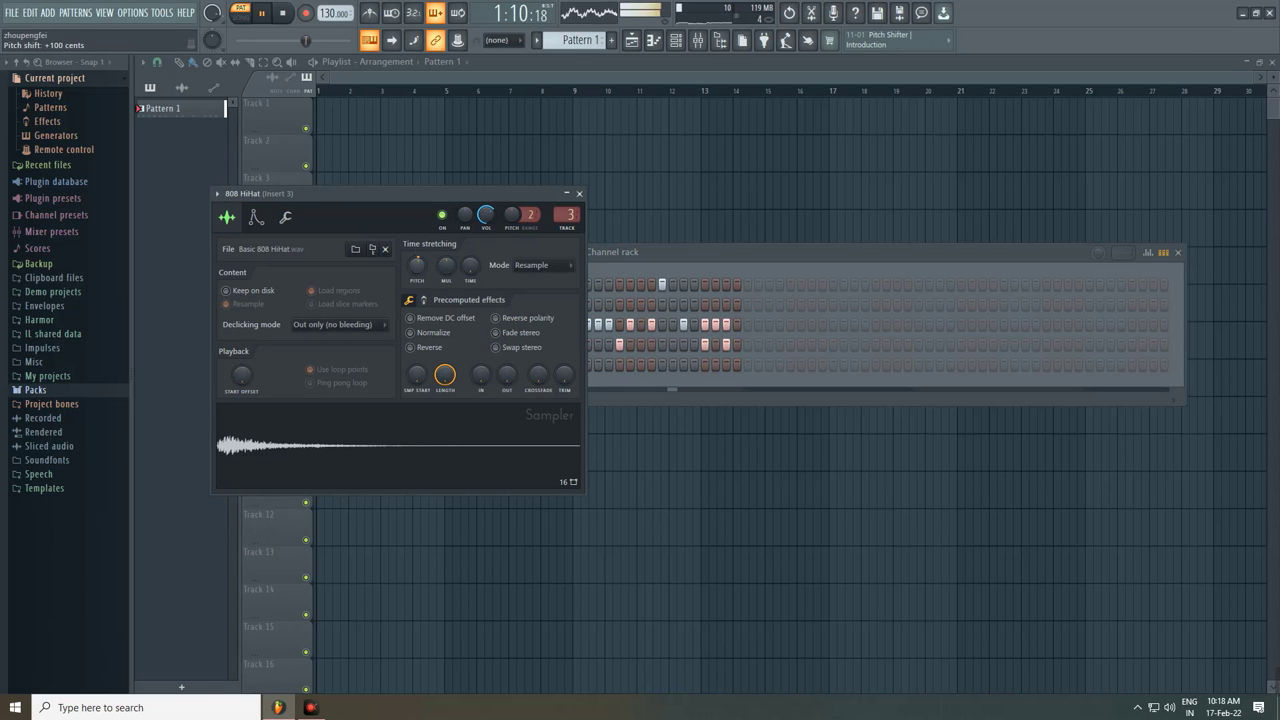
left_click(579, 193)
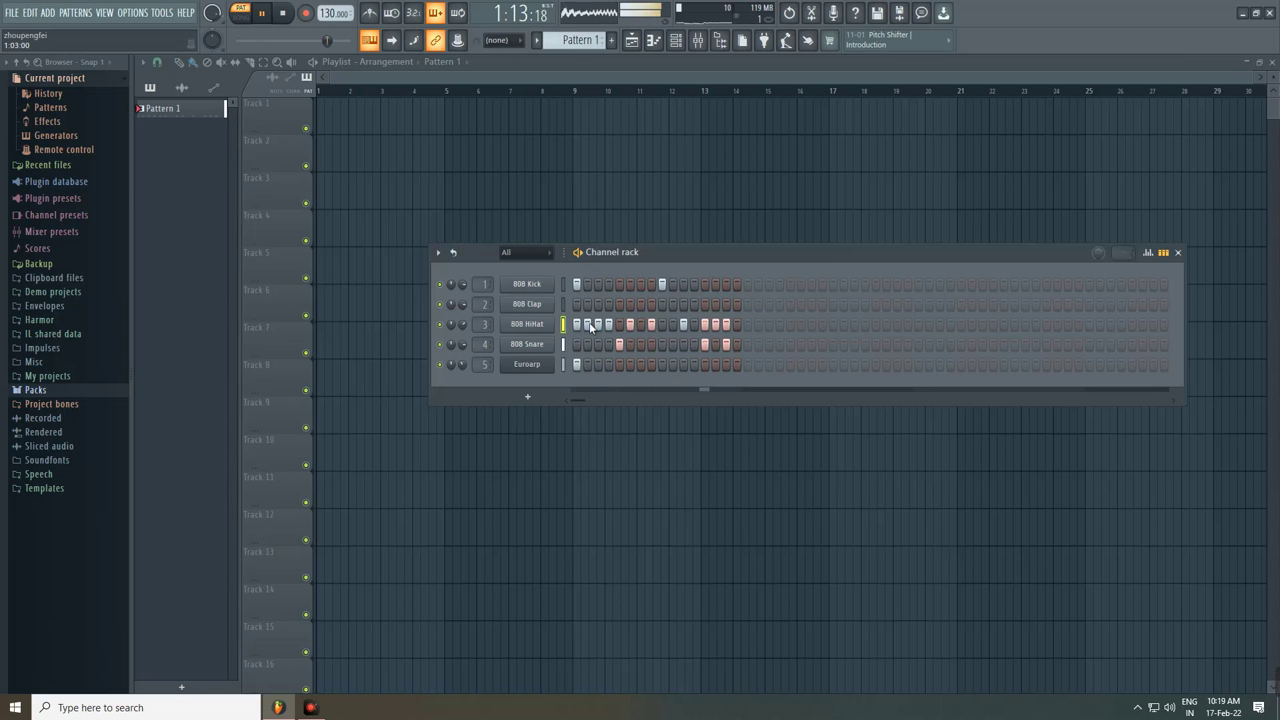
Step: Set the Pogo effect in the 808 Kick's precomputed effects to about -19%
left_click(527, 284)
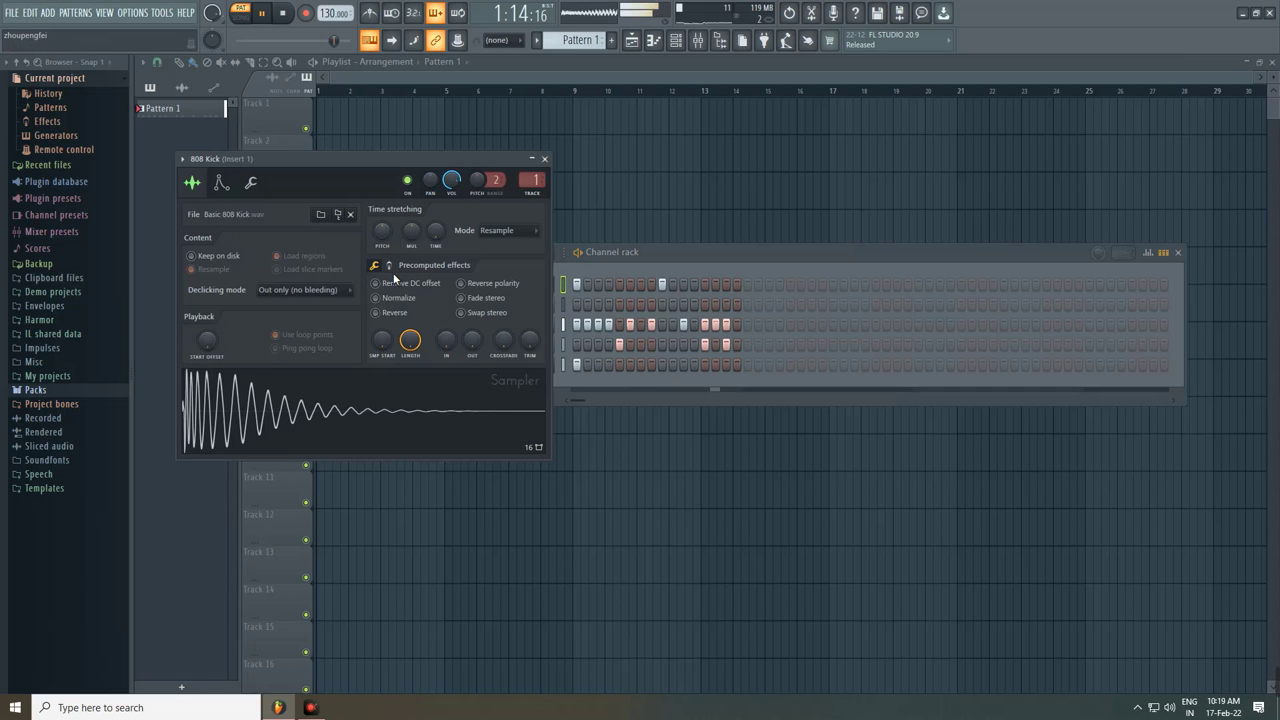
left_click(390, 267)
left_click_drag(530, 343, 527, 396)
left_click_drag(532, 340, 533, 328)
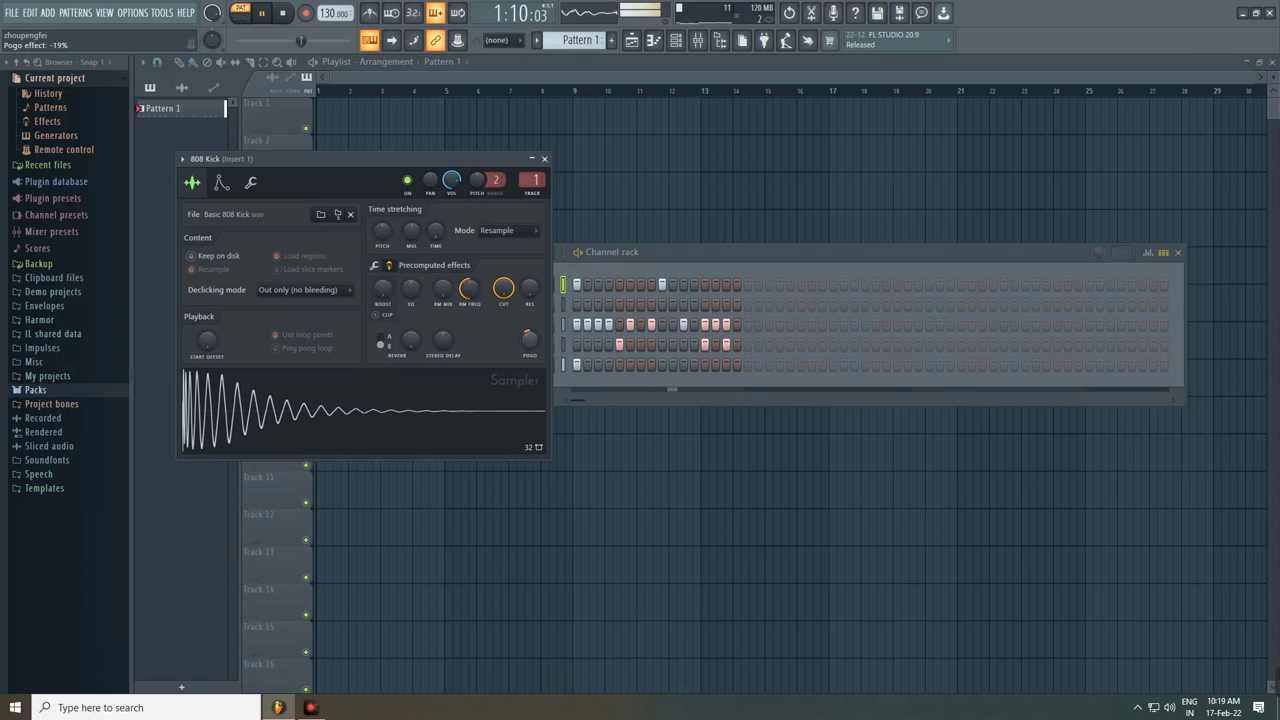
Step: Close the 808 Kick settings and take a brief look at the Euroarp synth's operator page
left_click(544, 159)
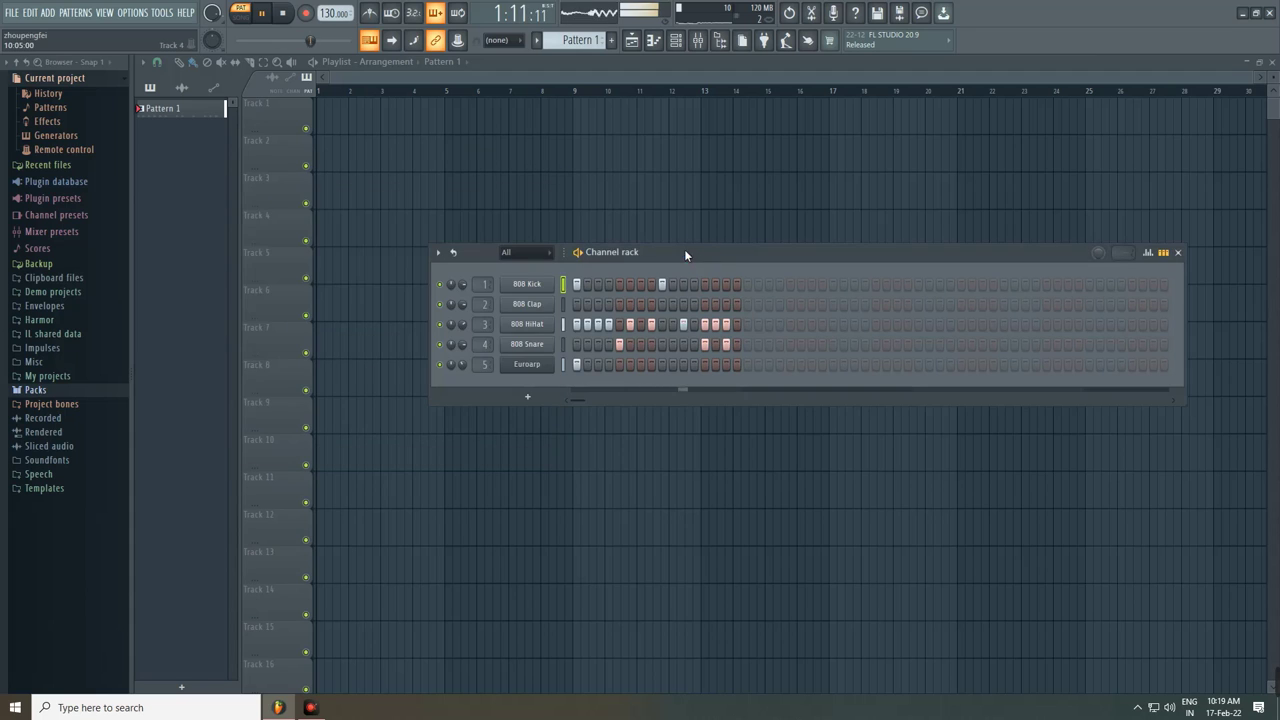
left_click(546, 368)
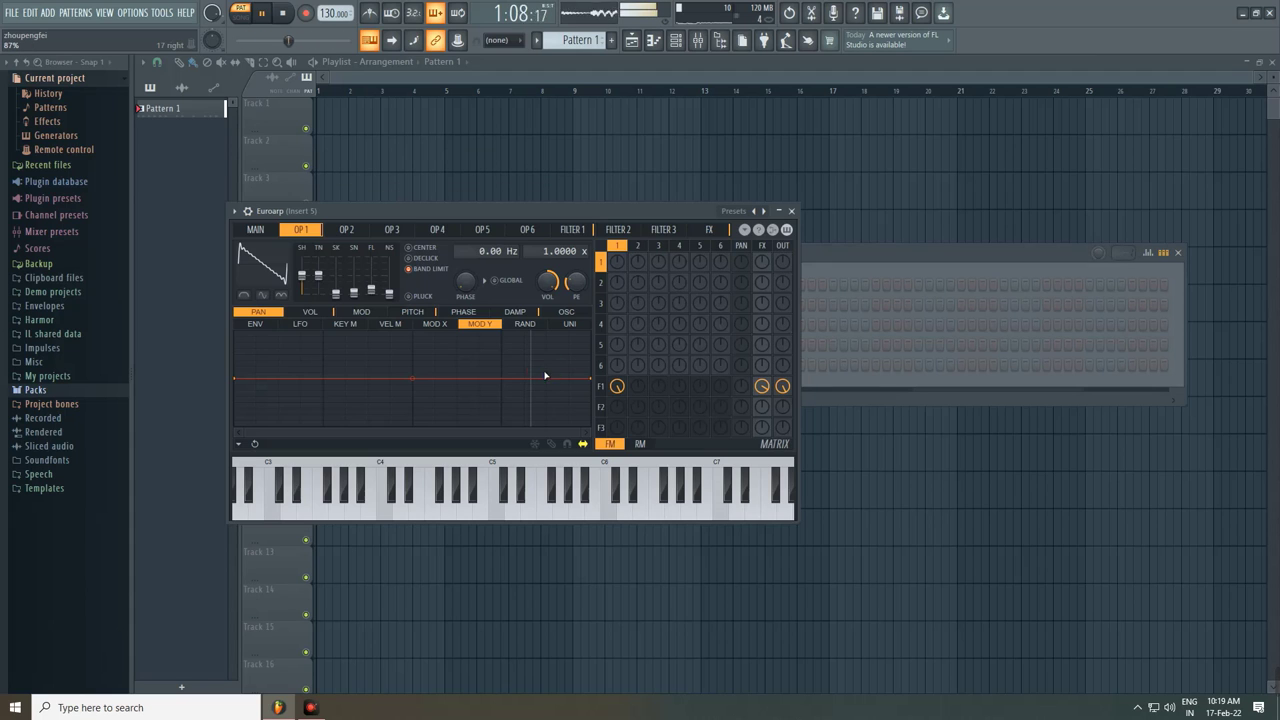
left_click(791, 211)
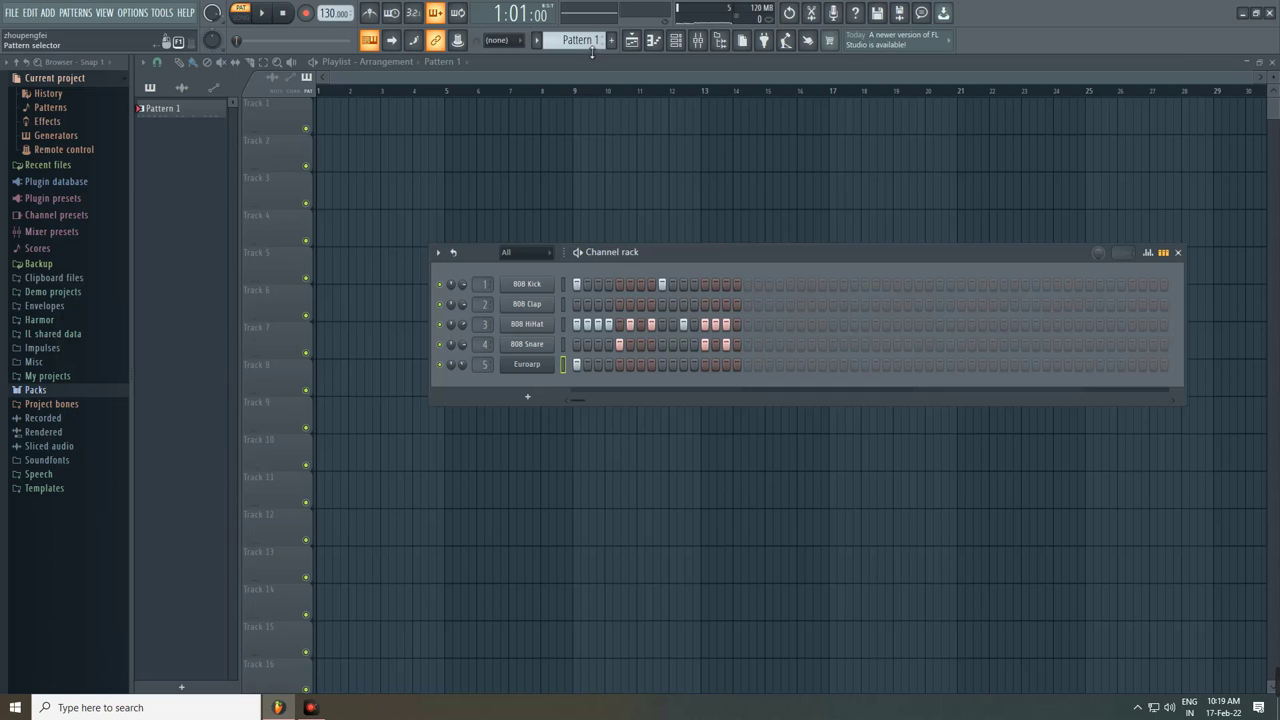
Step: Rename Pattern 1 to "Beats" and give it a purple color
left_click(536, 40)
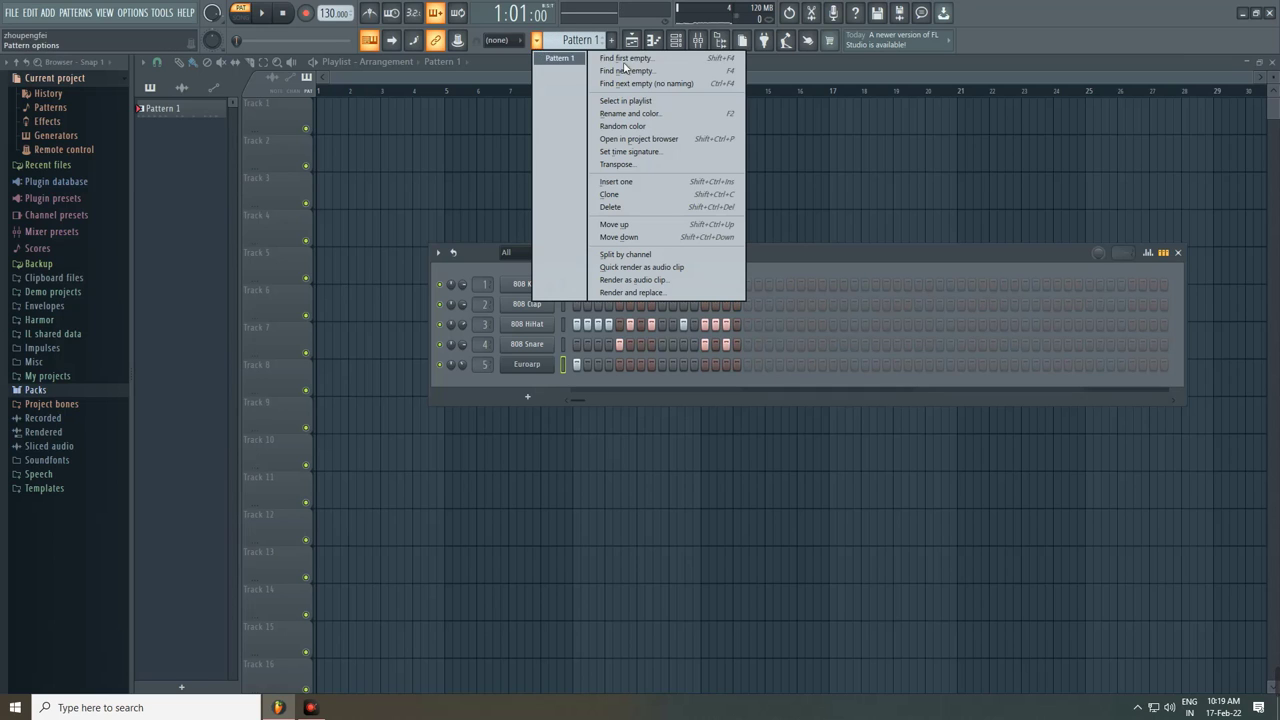
left_click(646, 114)
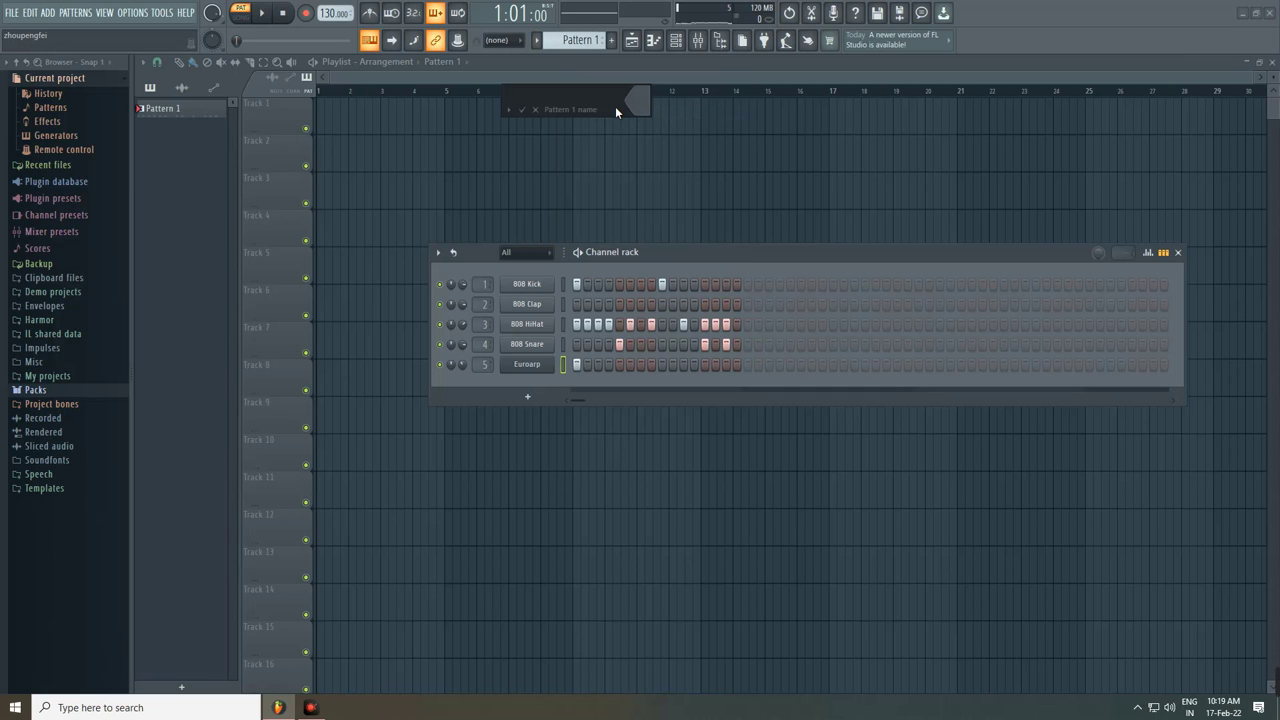
type("Beats")
left_click(637, 101)
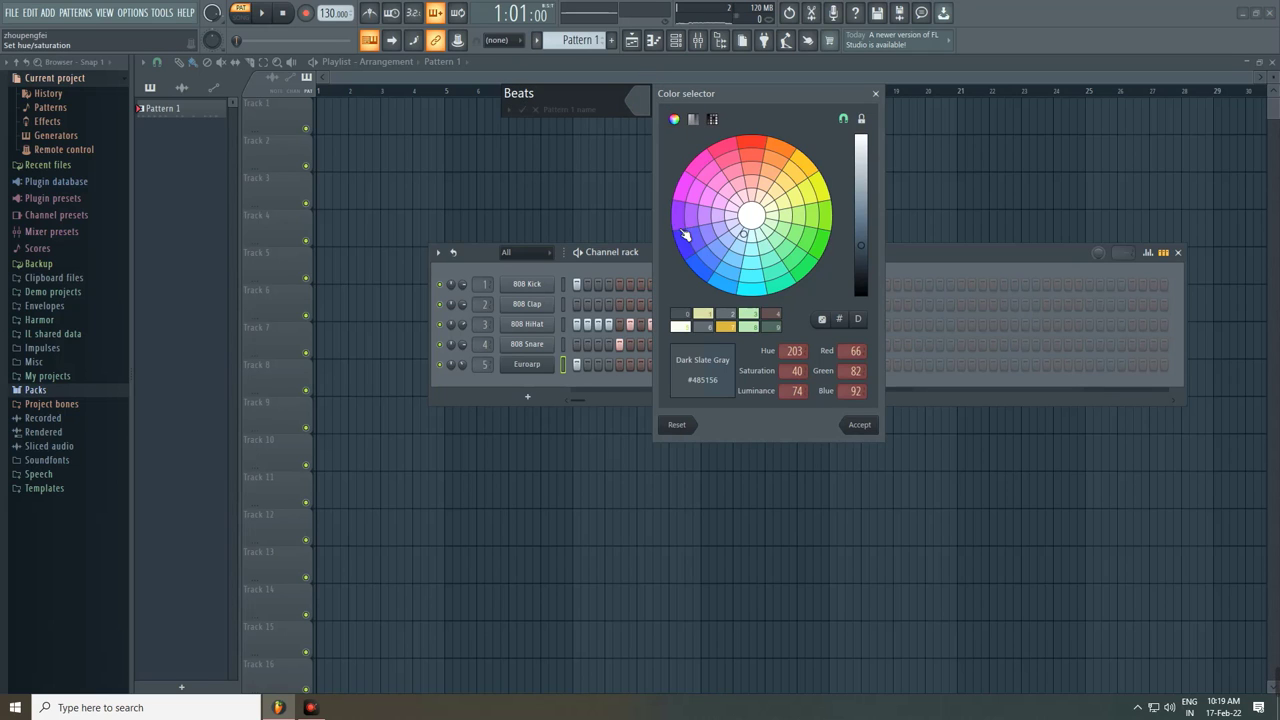
left_click(690, 216)
left_click(858, 424)
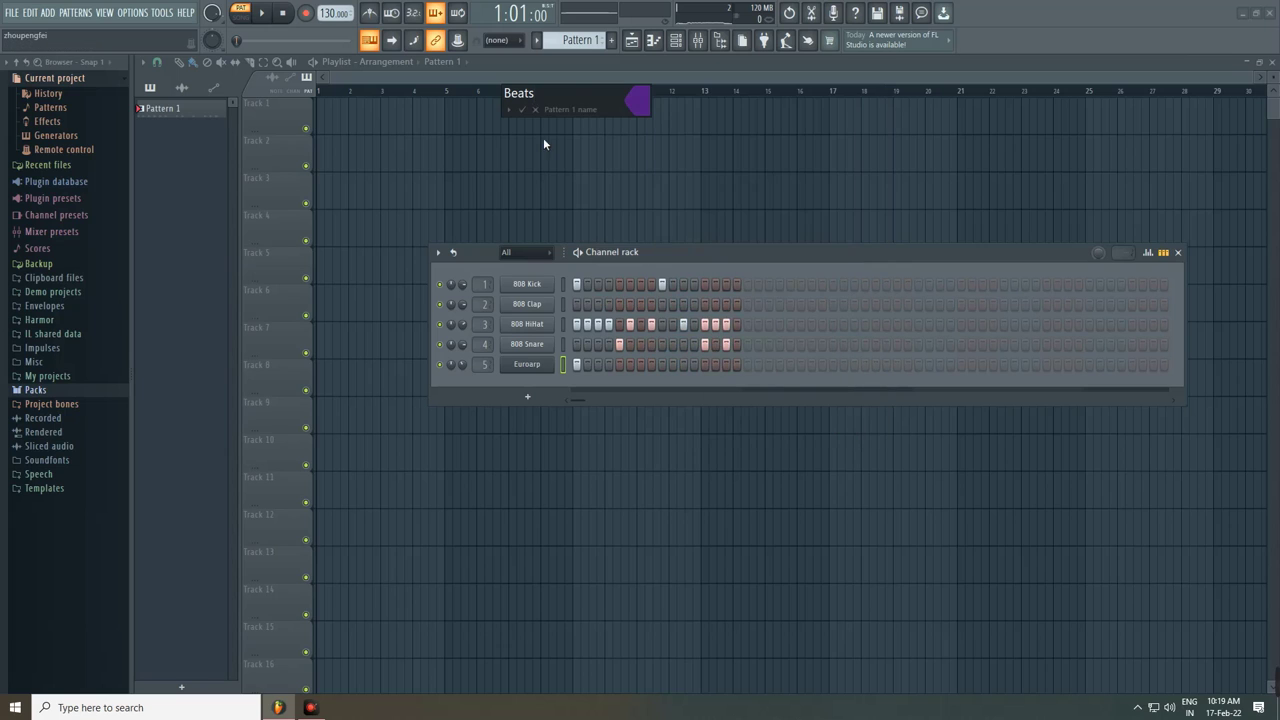
left_click(525, 111)
Step: Preview the Beats pattern, and paint Beats clips on Track 2 from bar 1 through bar 11
key("space")
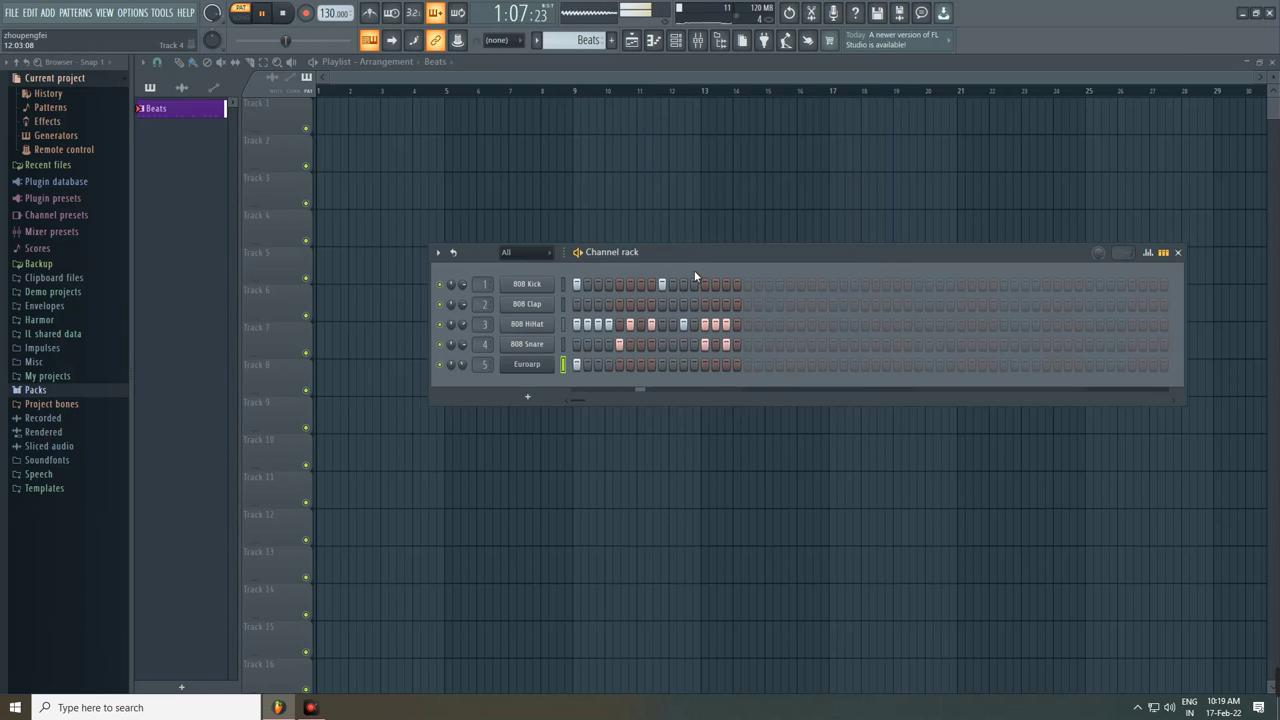
key("space")
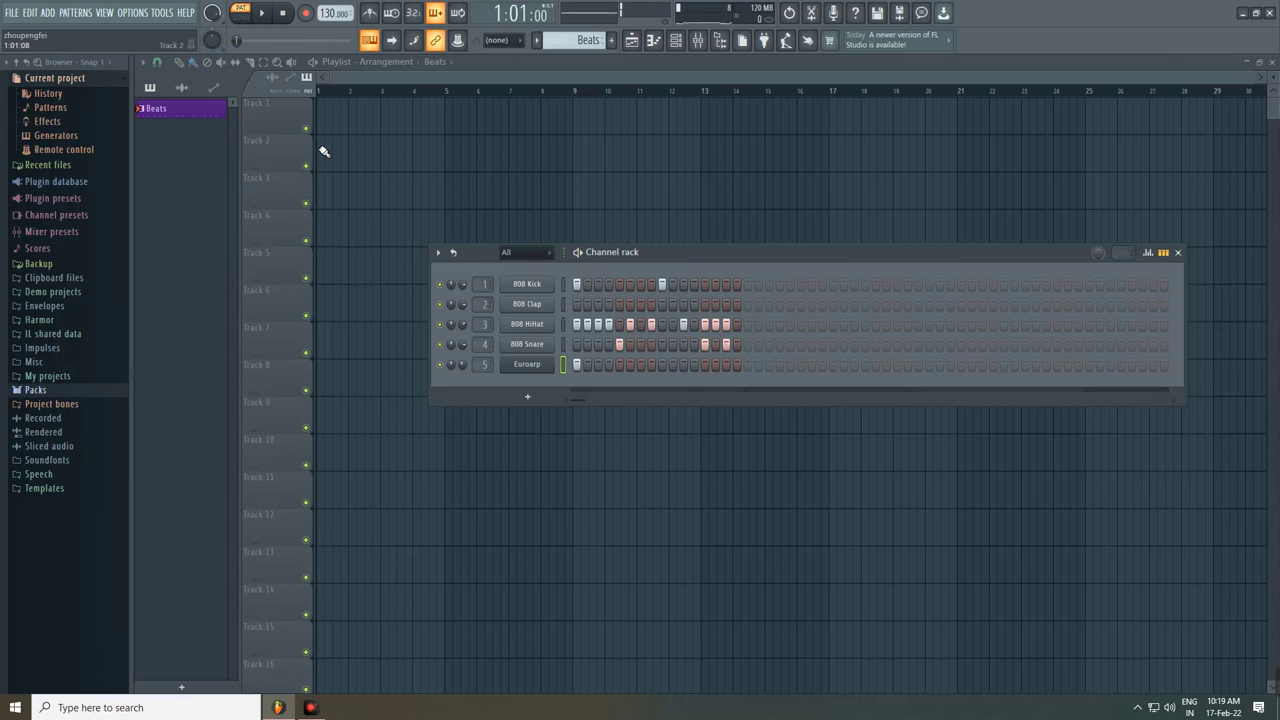
left_click_drag(323, 146, 689, 157)
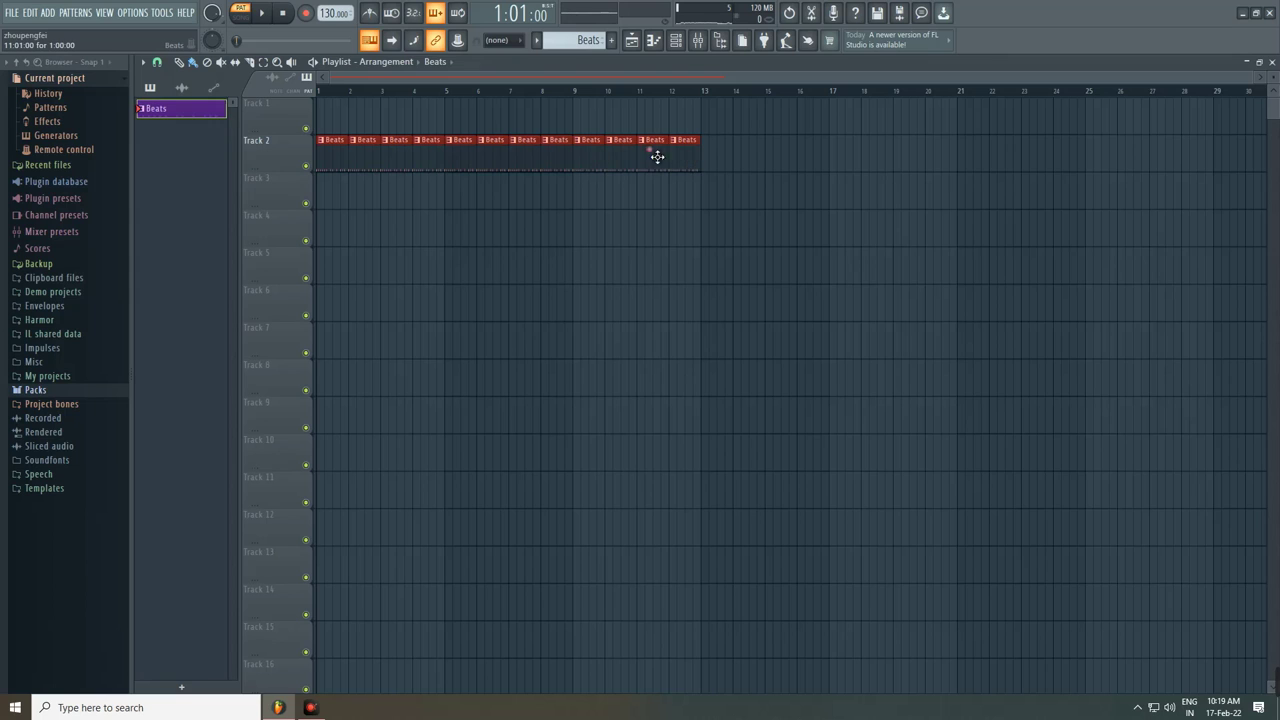
right_click(691, 157)
Step: Create a new pattern named "Arp" and color it royal blue (#5C79DE)
left_click(676, 40)
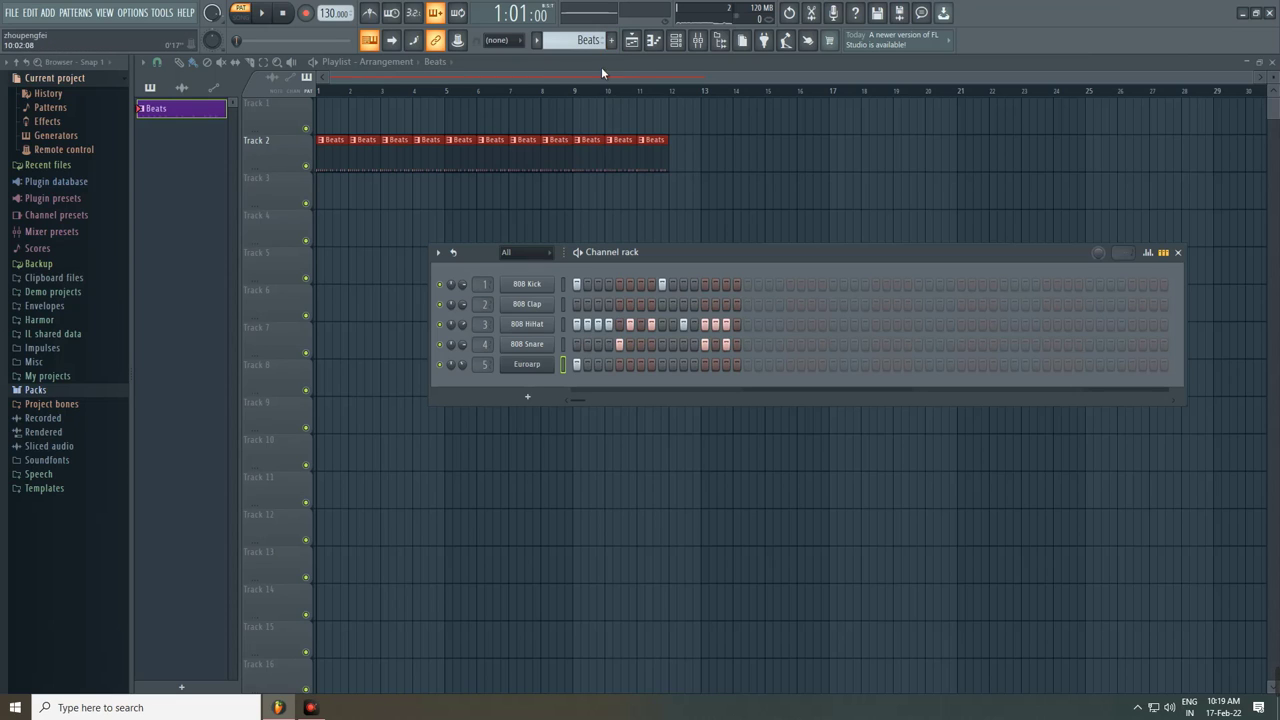
left_click(611, 40)
type("Arp")
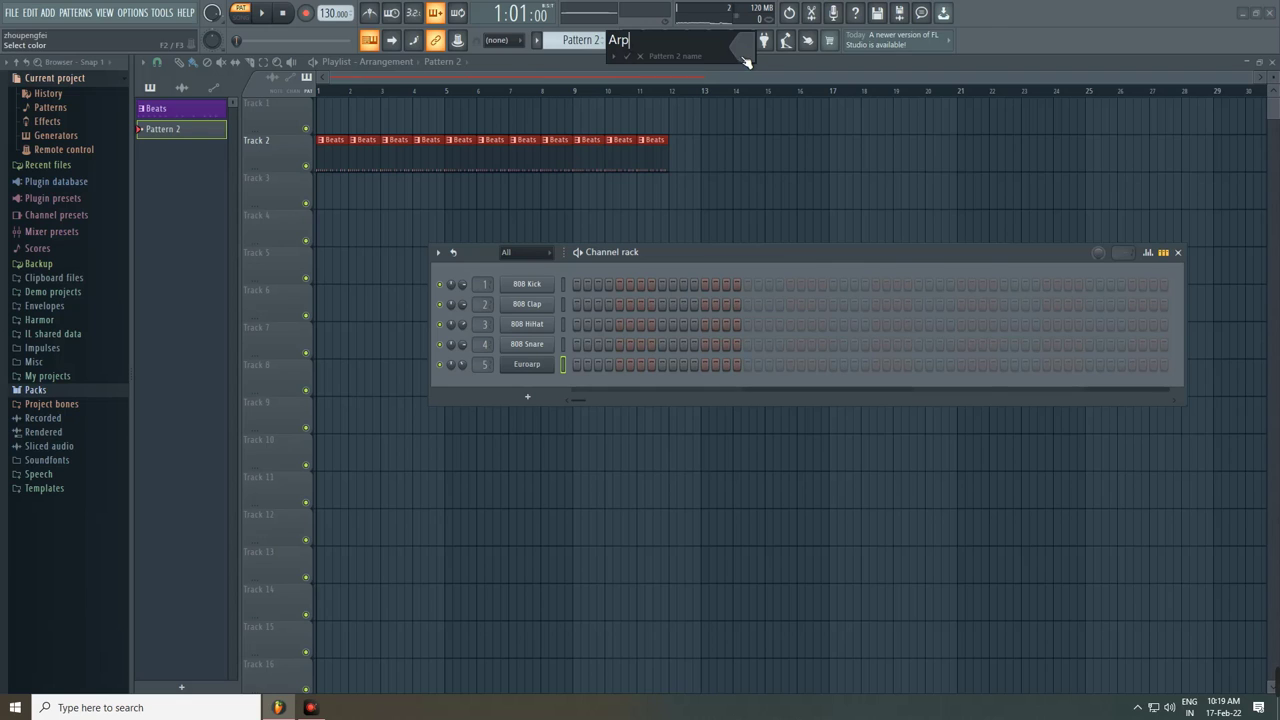
left_click(745, 61)
left_click(814, 205)
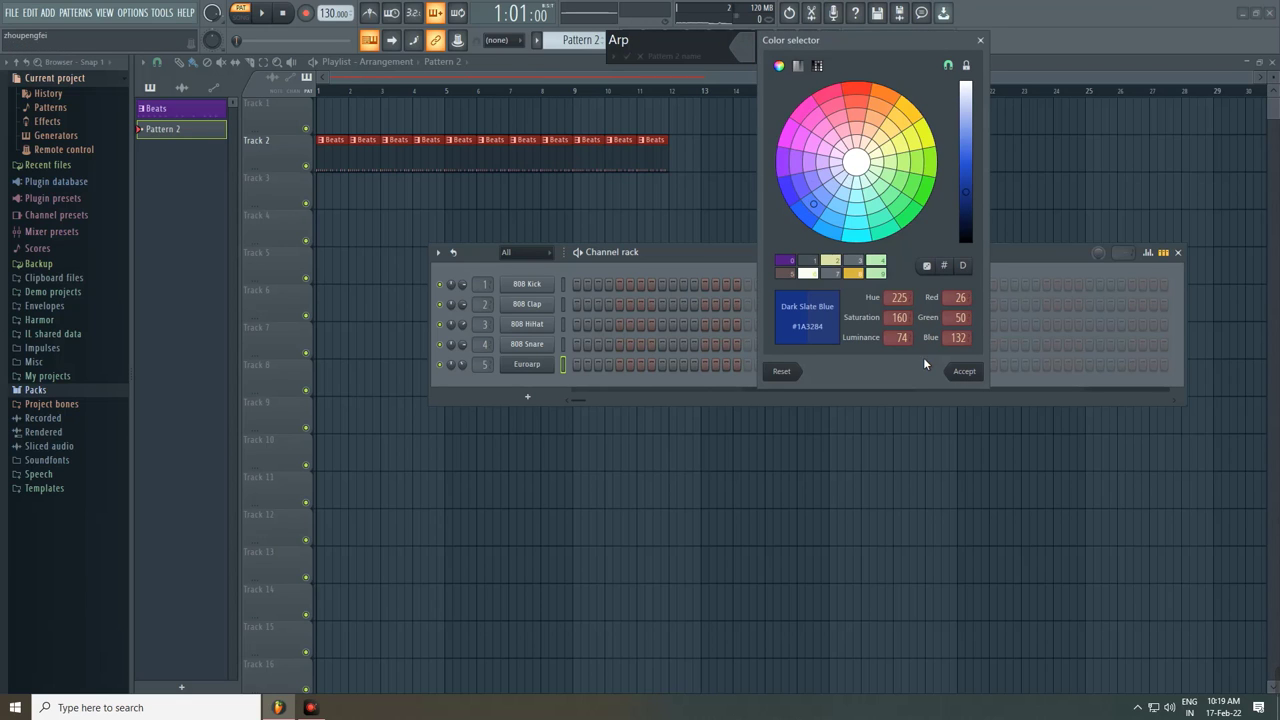
left_click(960, 372)
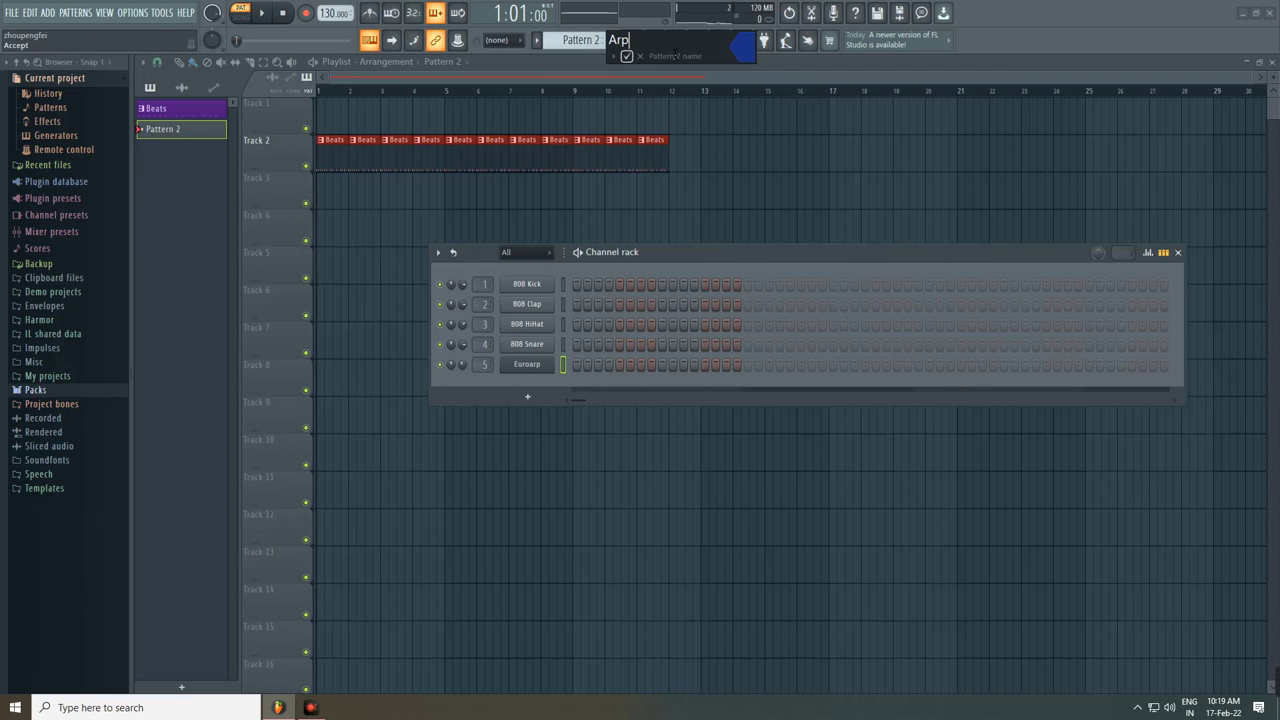
left_click(749, 53)
left_click(966, 145)
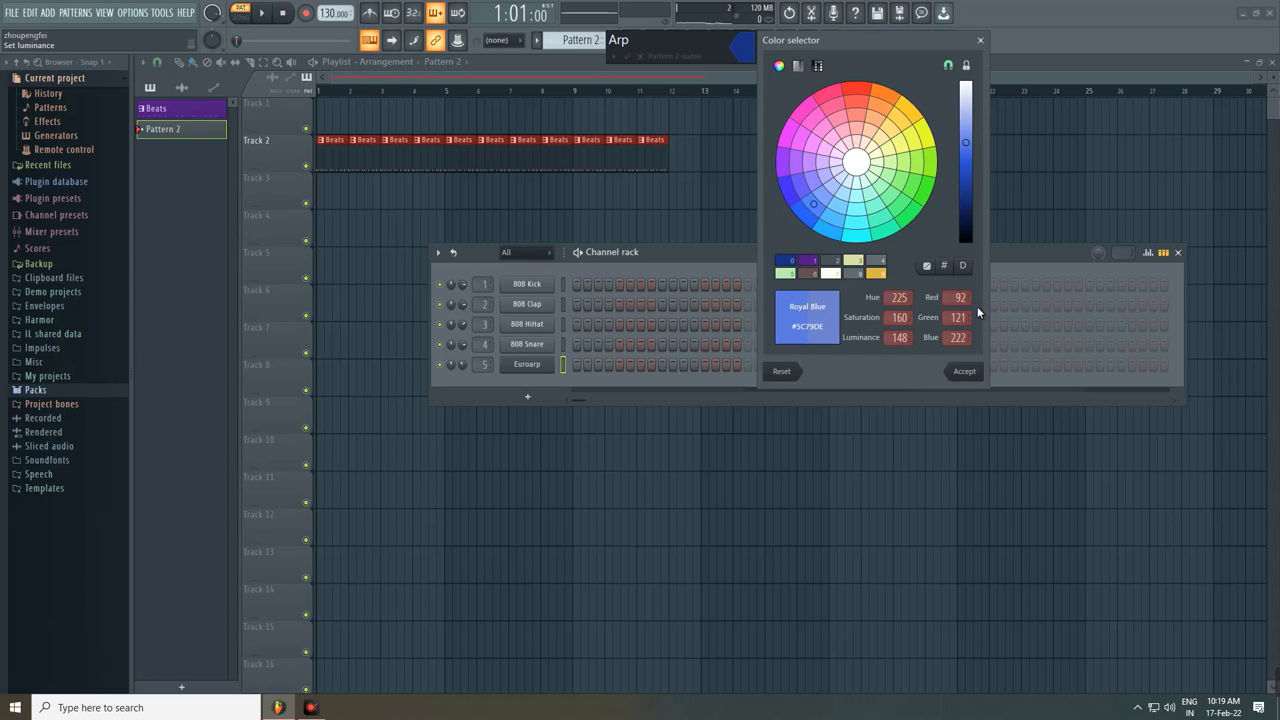
left_click(963, 372)
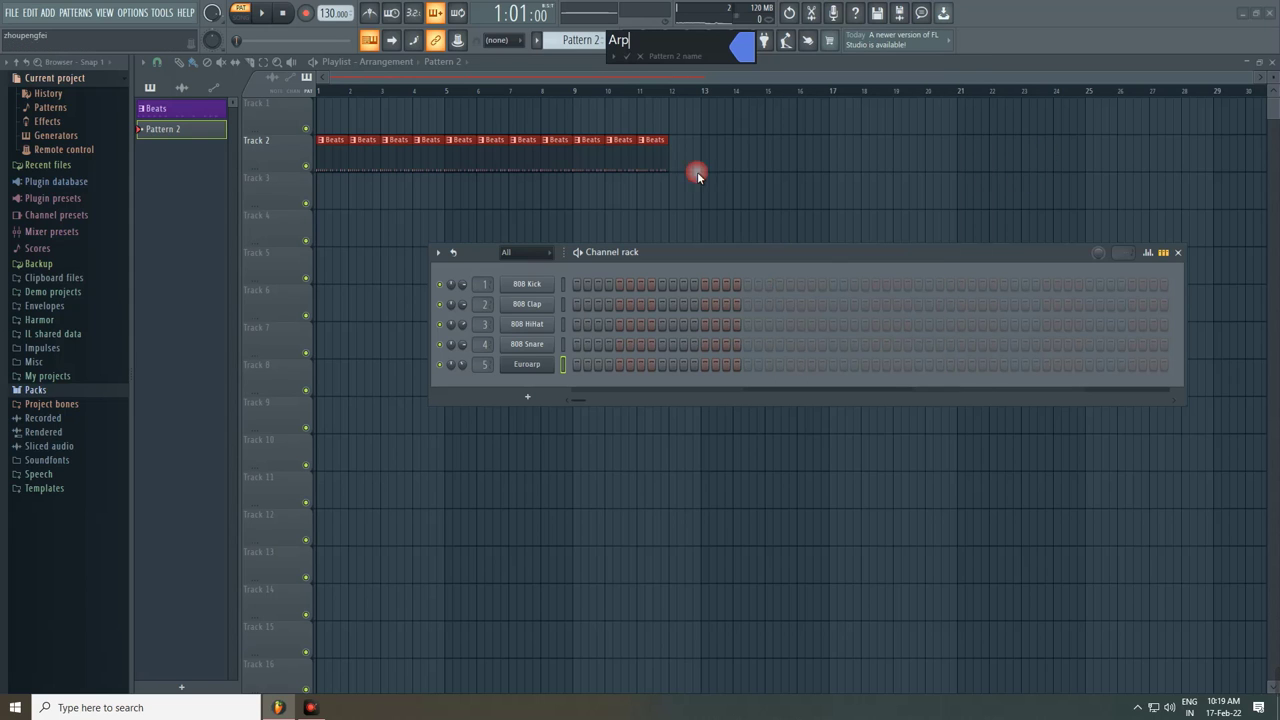
left_click(628, 57)
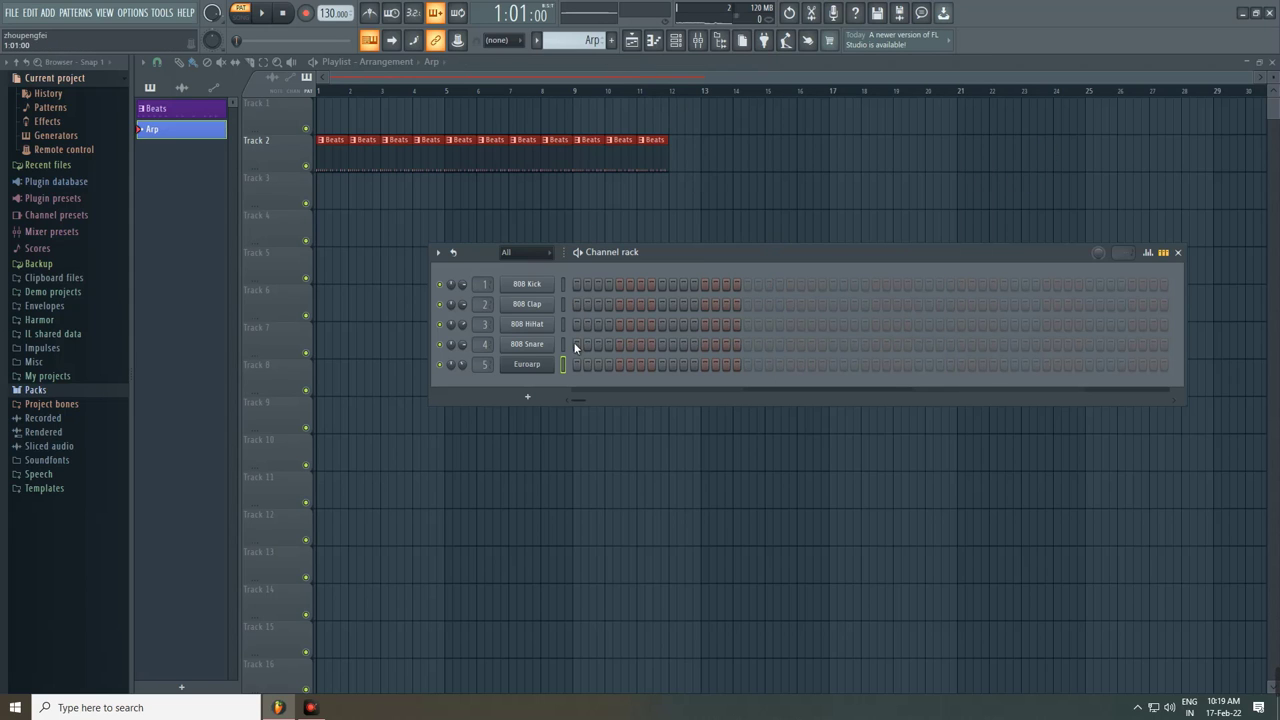
Step: Move the Euroarp step out of the Beats pattern and into the first step of the Arp pattern
left_click(536, 40)
left_click(560, 60)
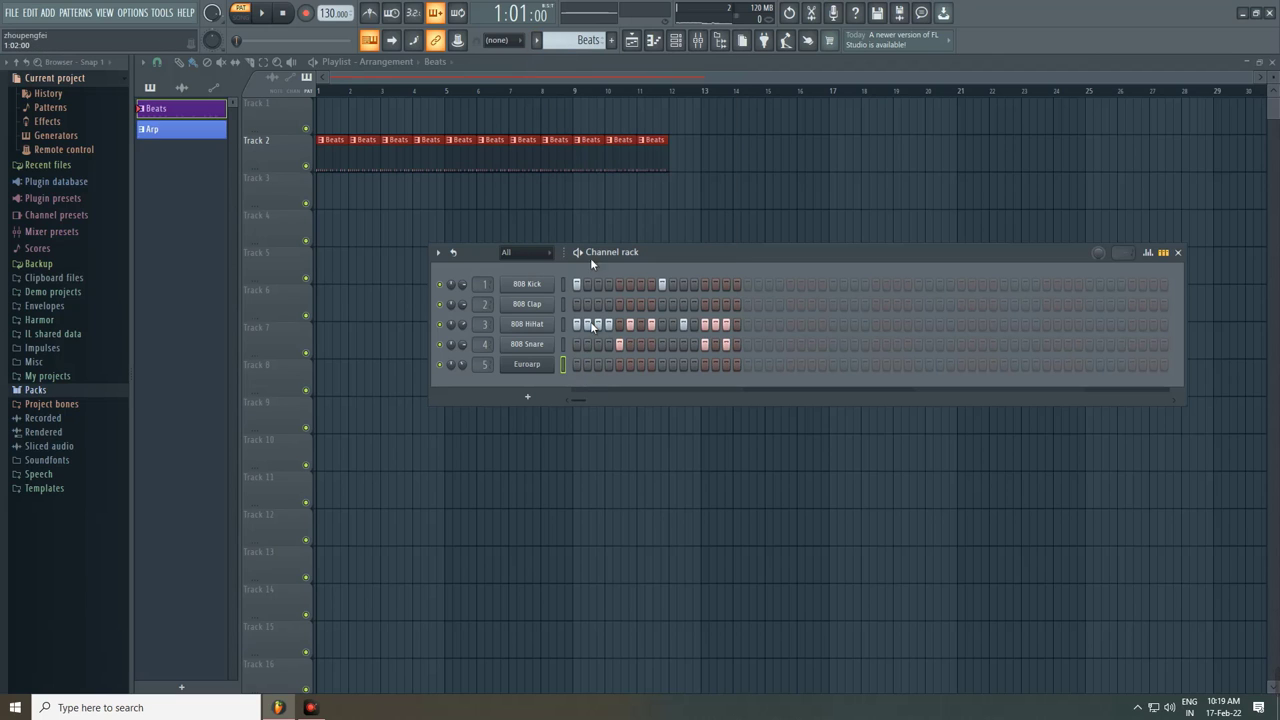
left_click(536, 40)
left_click(550, 63)
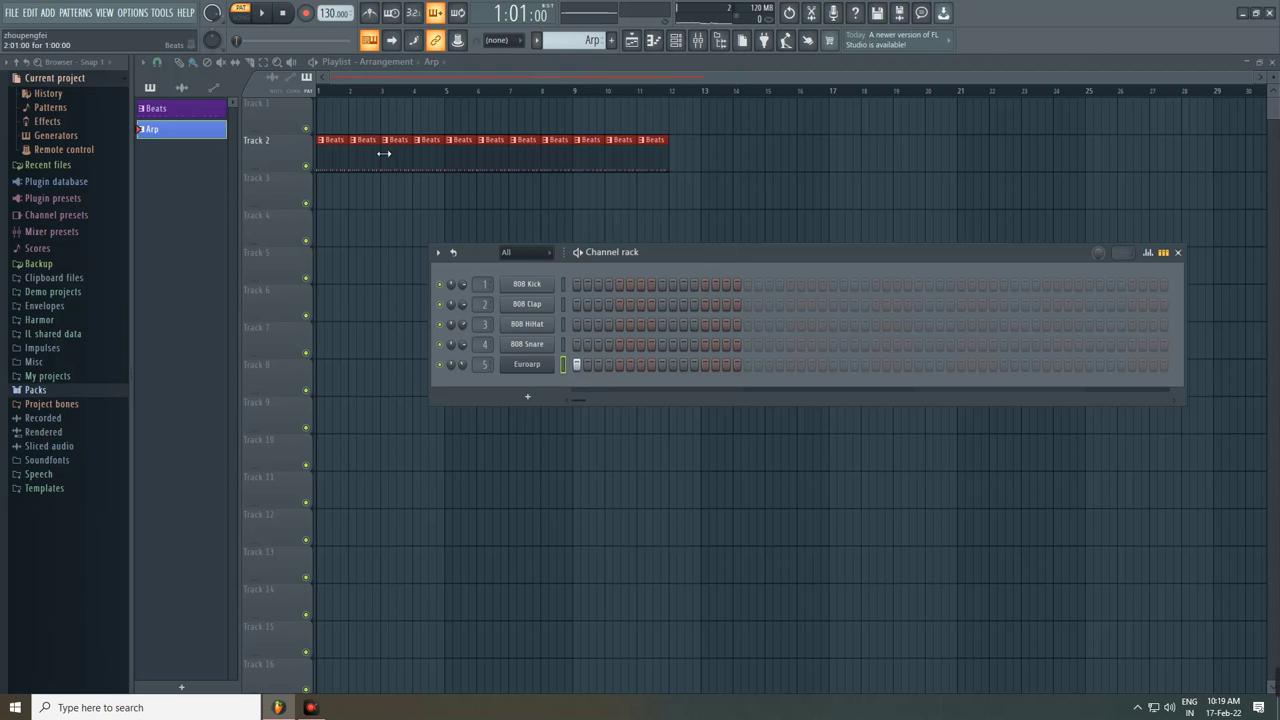
Step: Paint Arp clips on Track 1 from bar 1 through bar 11 and play the arrangement in song mode
left_click_drag(325, 107, 654, 117)
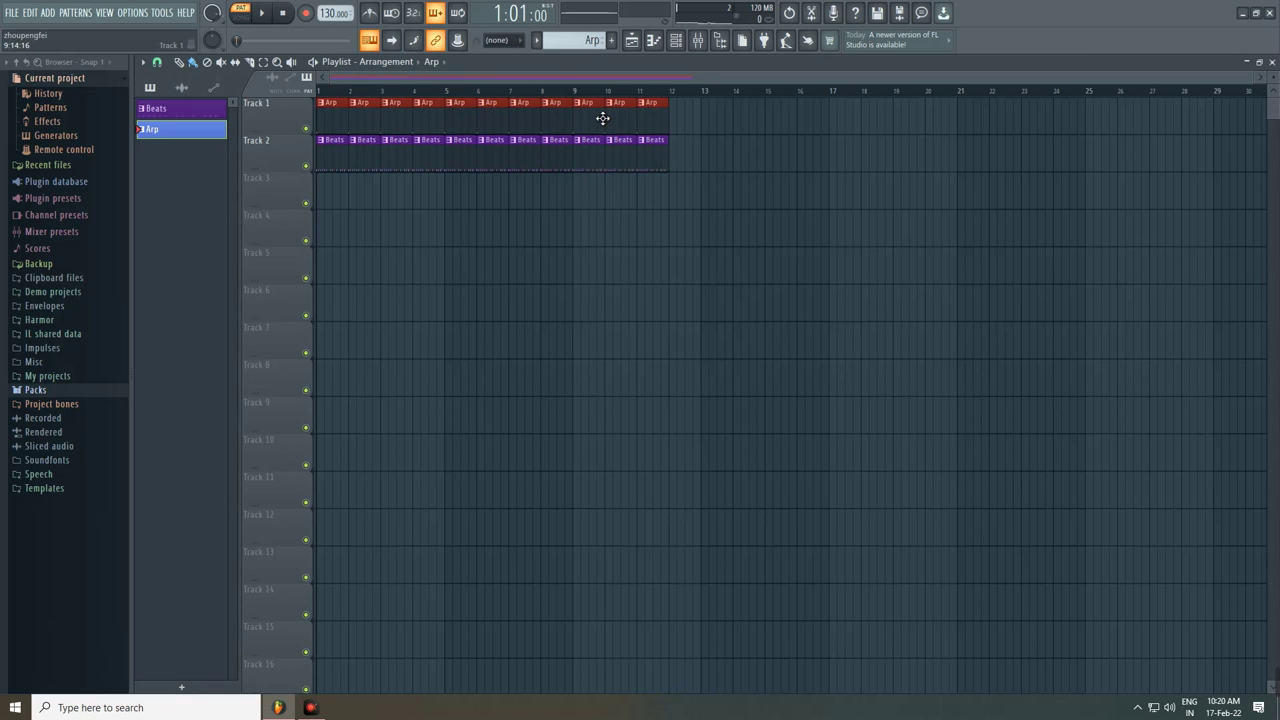
key("l")
key("space")
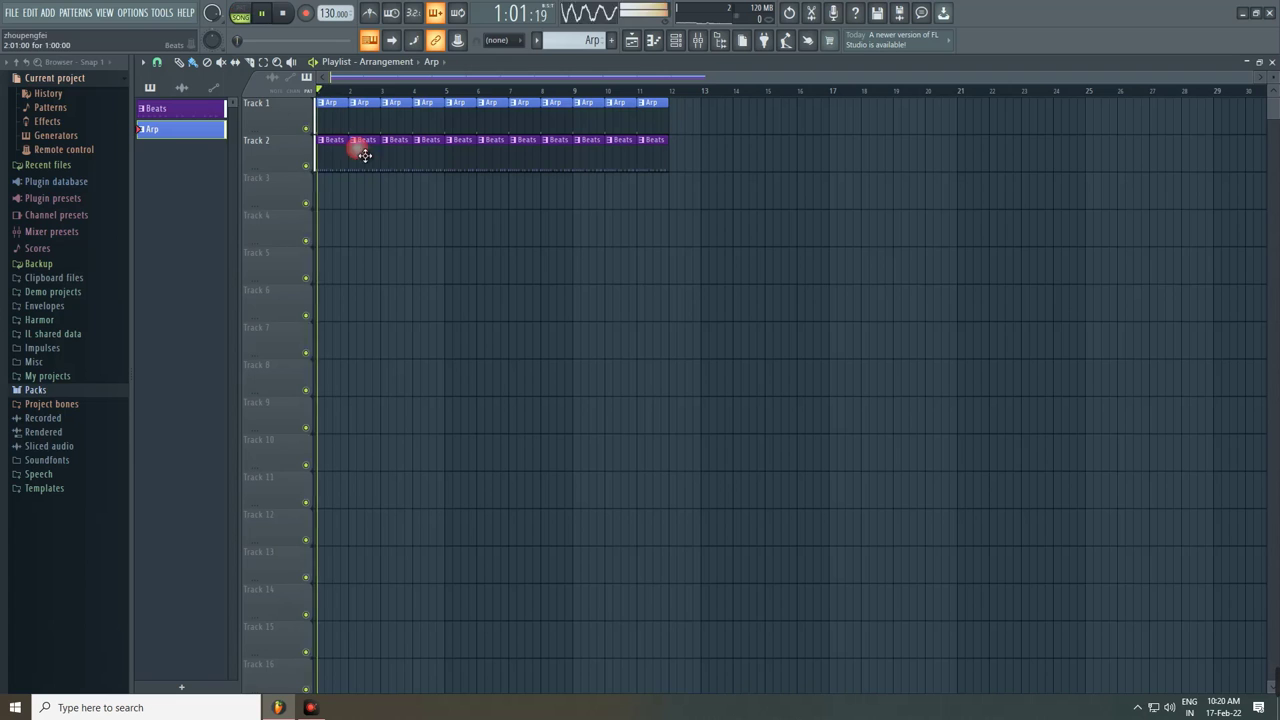
scroll(277, 227, "up", 3)
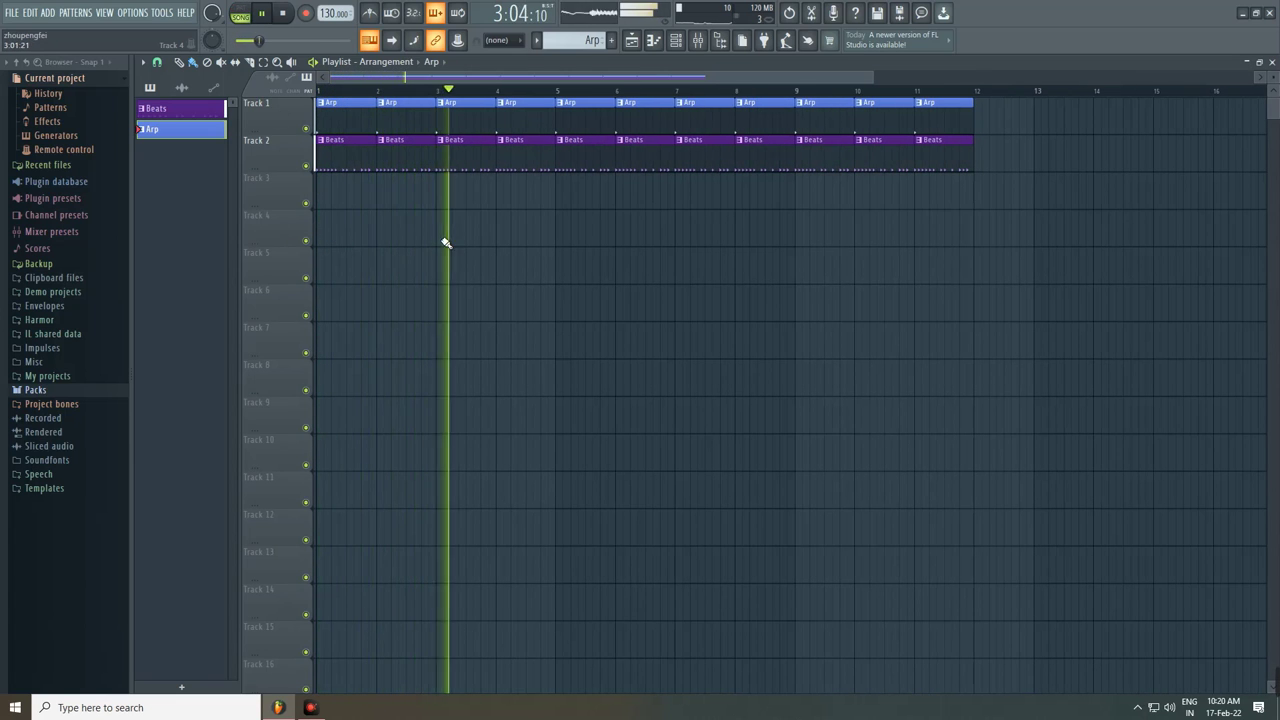
scroll(428, 232, "down", 3)
key("space")
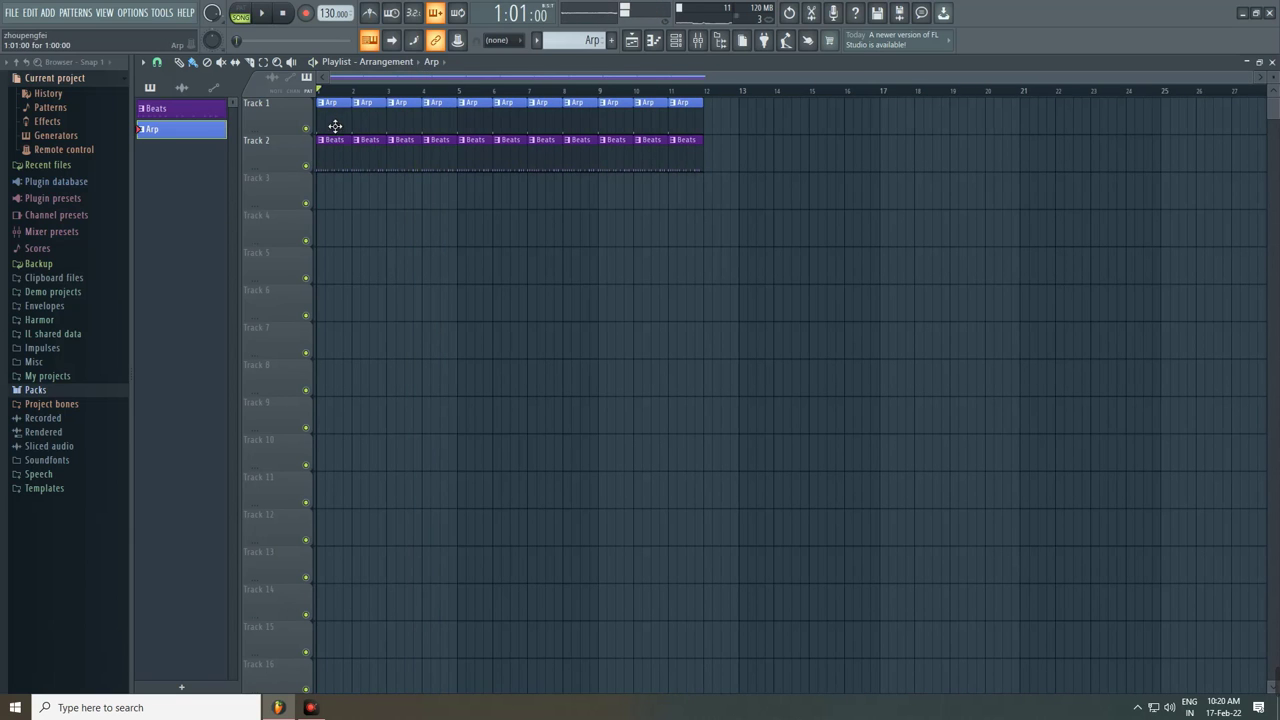
Step: Delete the Arp clips in bars 1 and 2 and the Beats clip in bar 6 while auditioning the song
right_click(328, 119)
key("space")
right_click(369, 117)
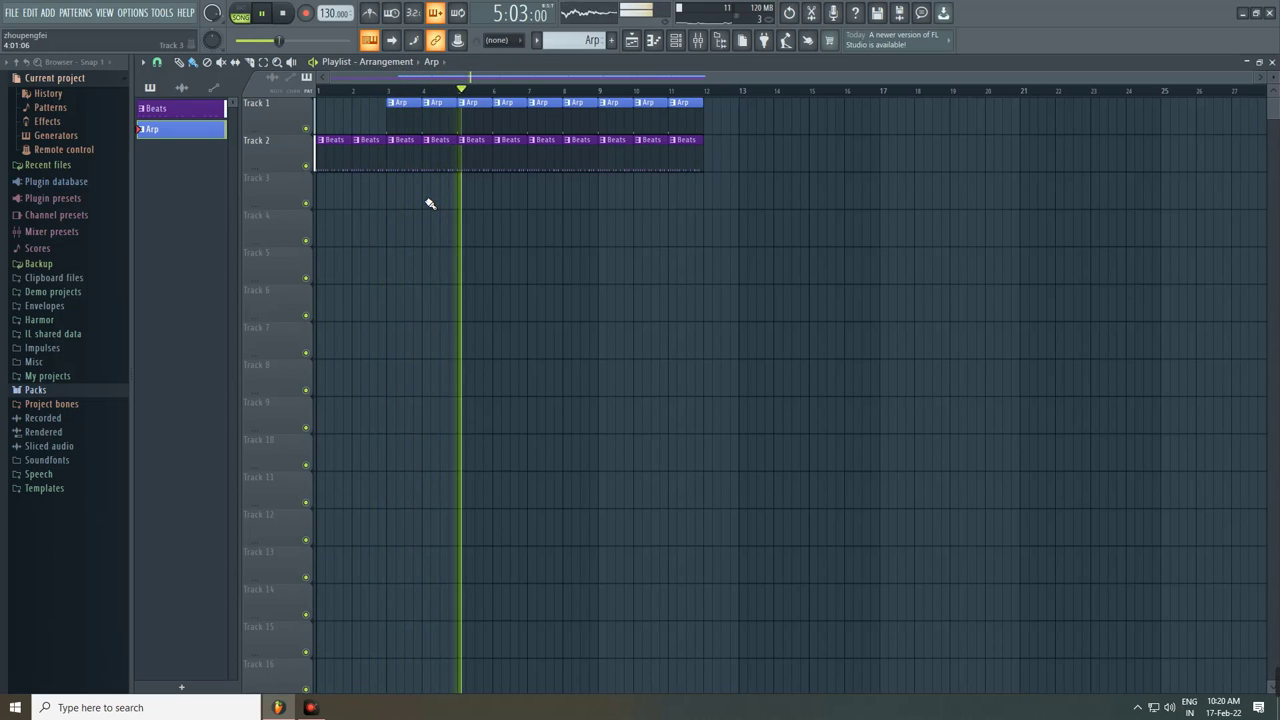
right_click(515, 160)
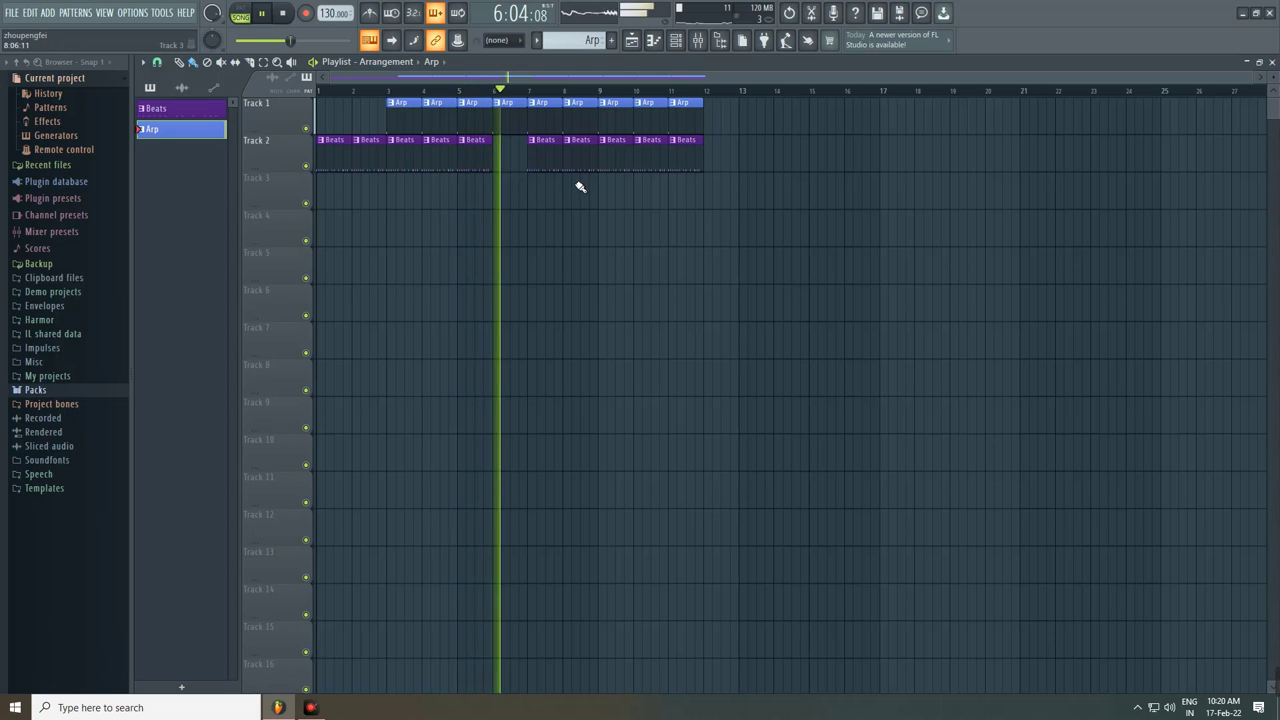
key("space")
Step: Create a new pattern named "Kick" and color it light gray (#D3DADF)
left_click(676, 40)
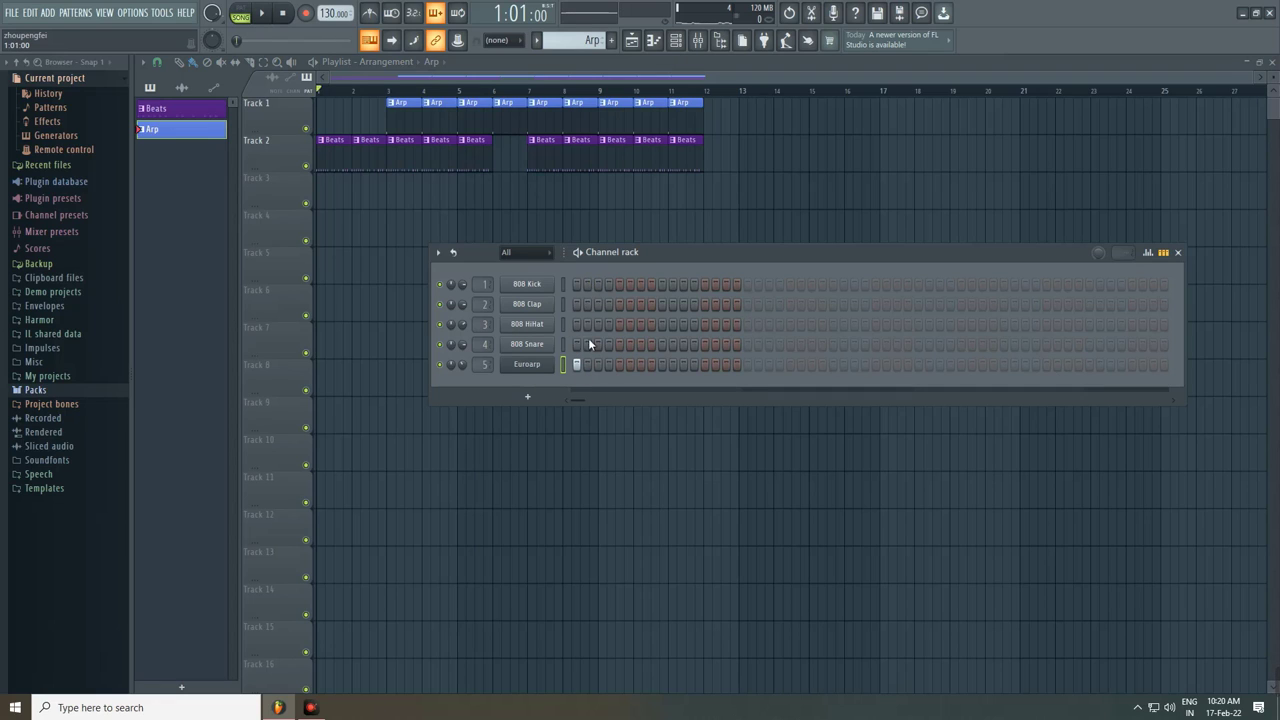
left_click(608, 42)
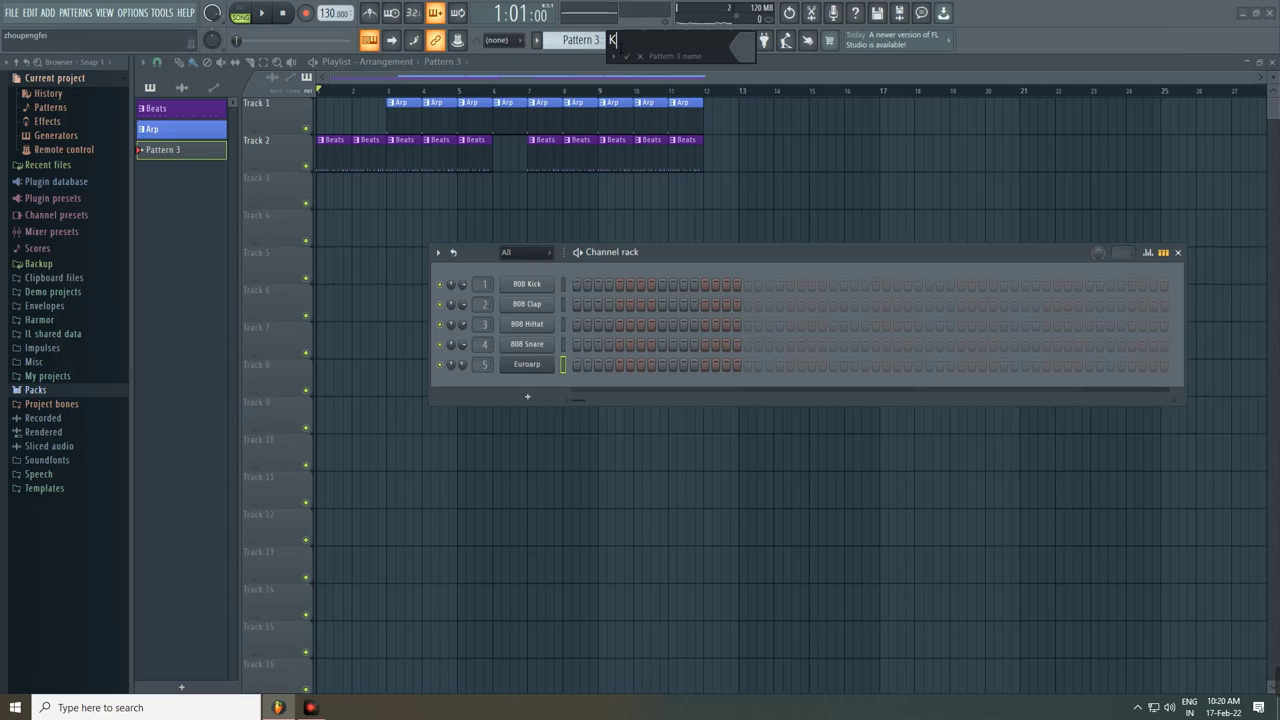
left_click(760, 42)
left_click_drag(968, 177, 996, 111)
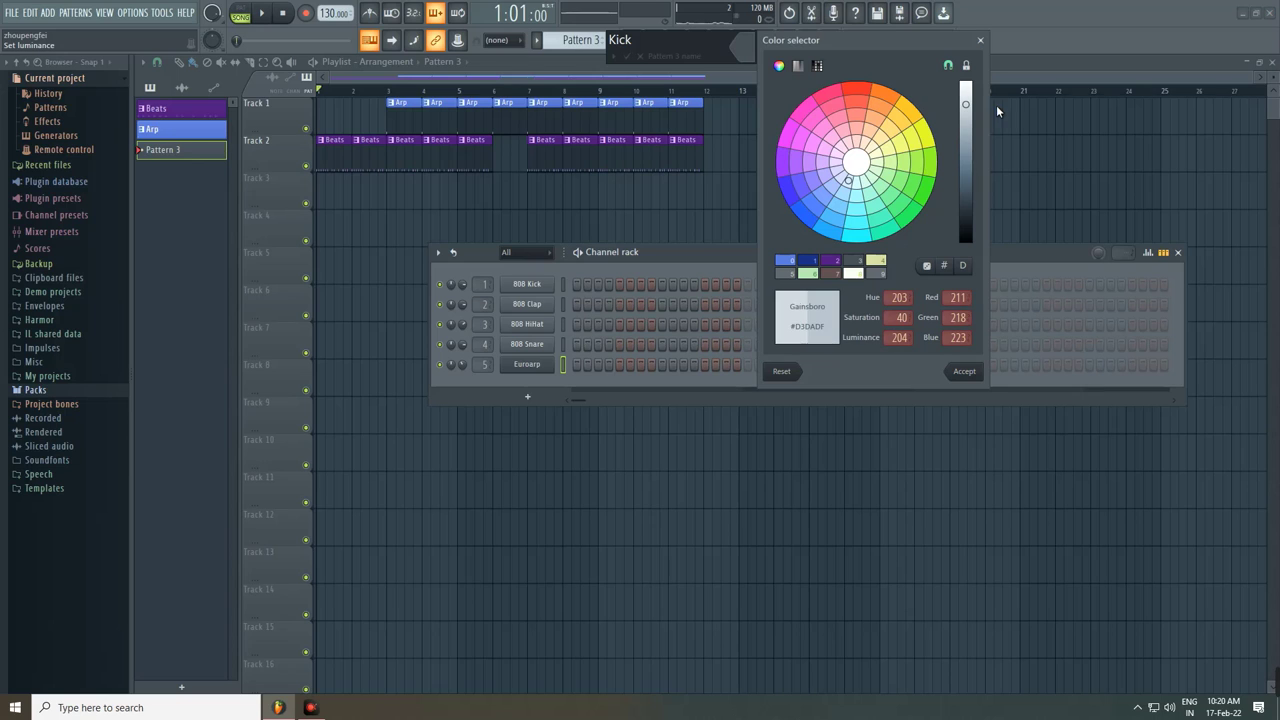
left_click(961, 371)
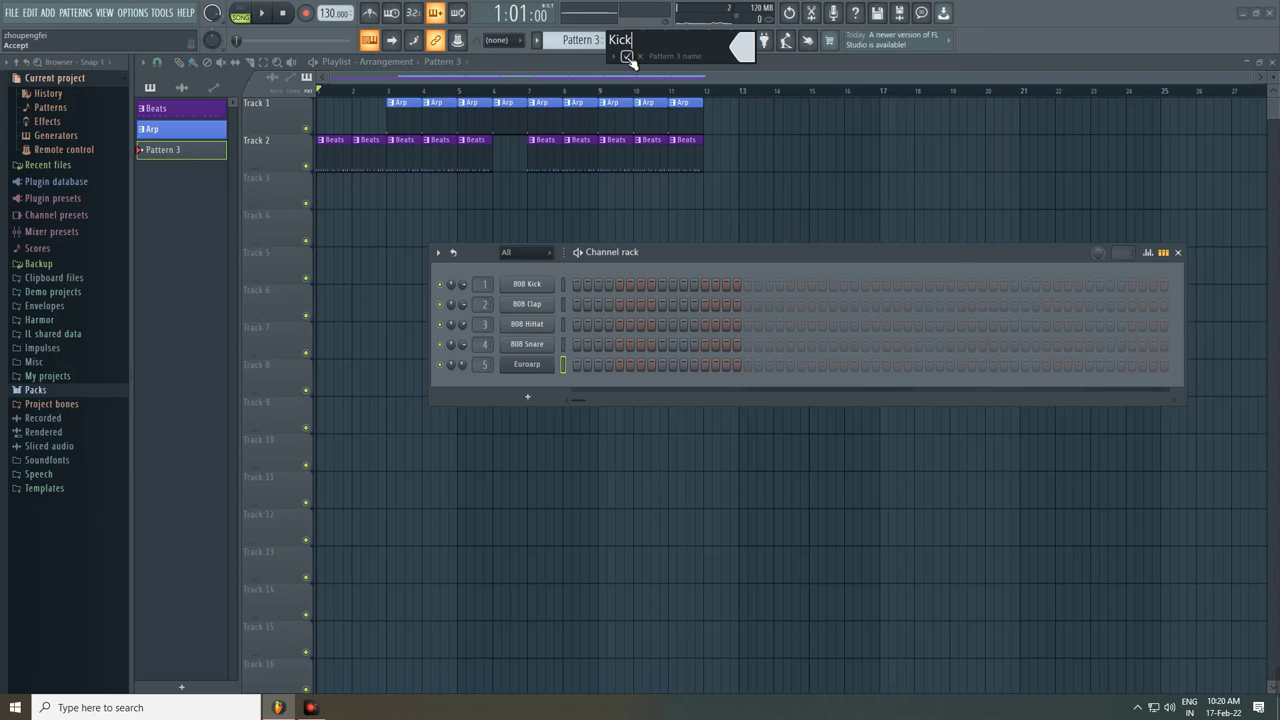
left_click(627, 56)
Step: Fill the 808 Kick every 4 steps in the Kick pattern, and cut the 808 Kick steps from the Beats pattern
right_click(550, 282)
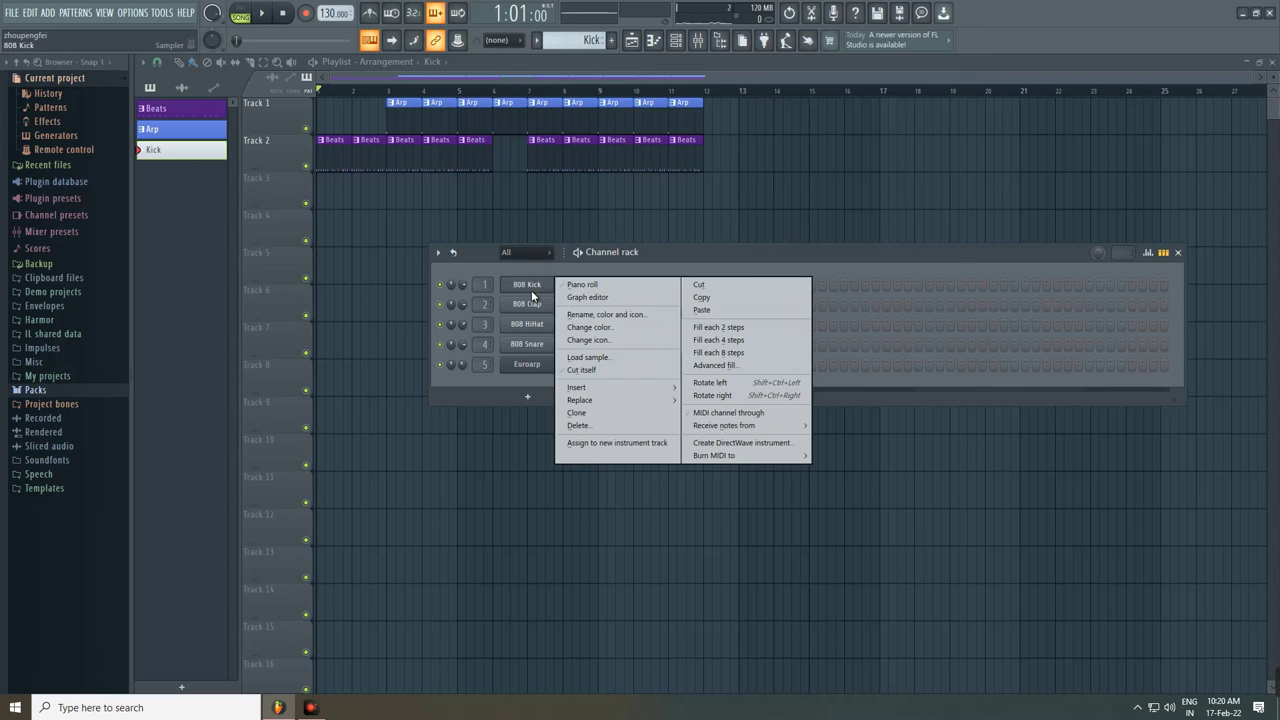
left_click(700, 338)
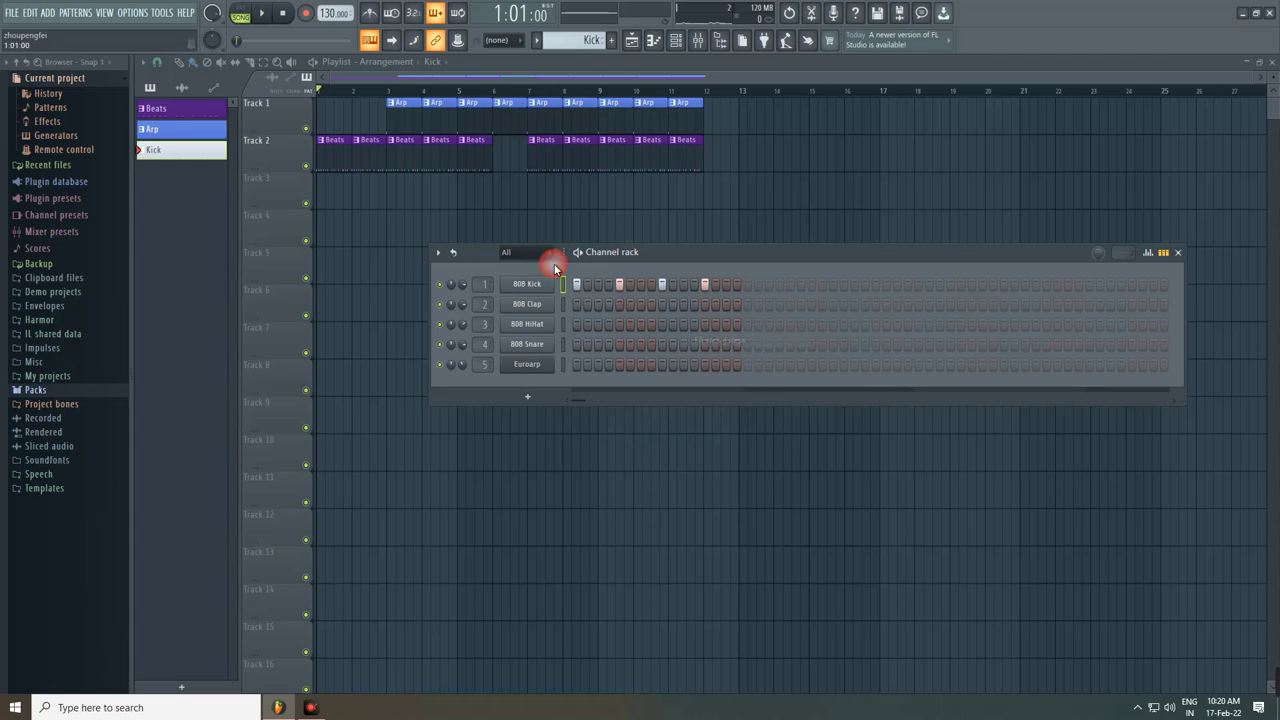
left_click(538, 42)
left_click(548, 53)
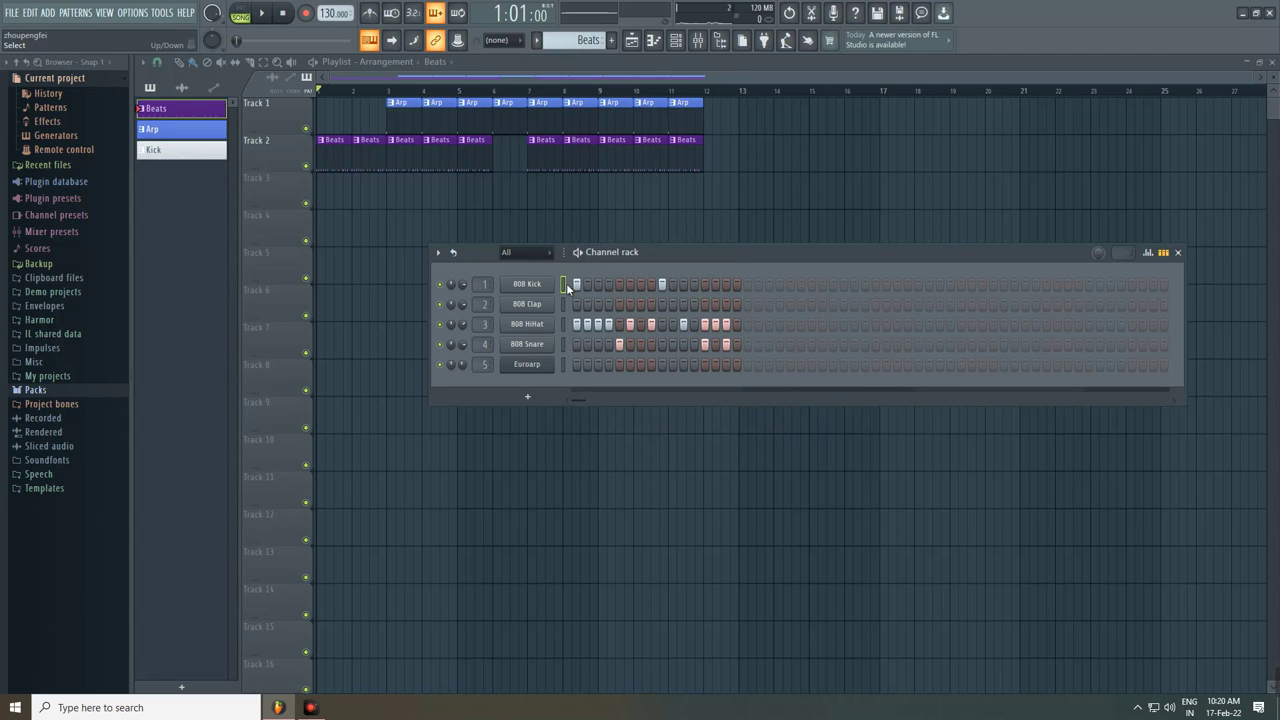
key("ctrl+x")
Step: Clear all Beats clips from the playlist and delete the Arp clips in bars 9 through 11 on Track 1
key("F6")
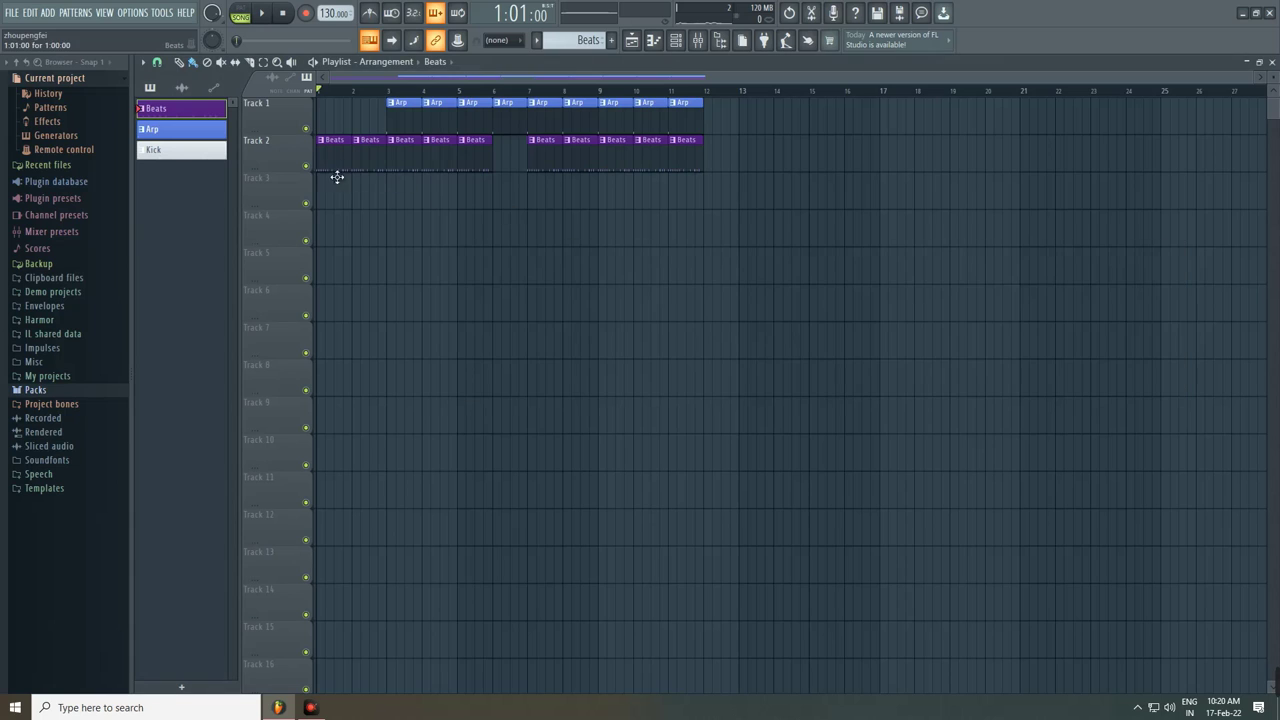
left_click_drag(493, 149, 698, 132)
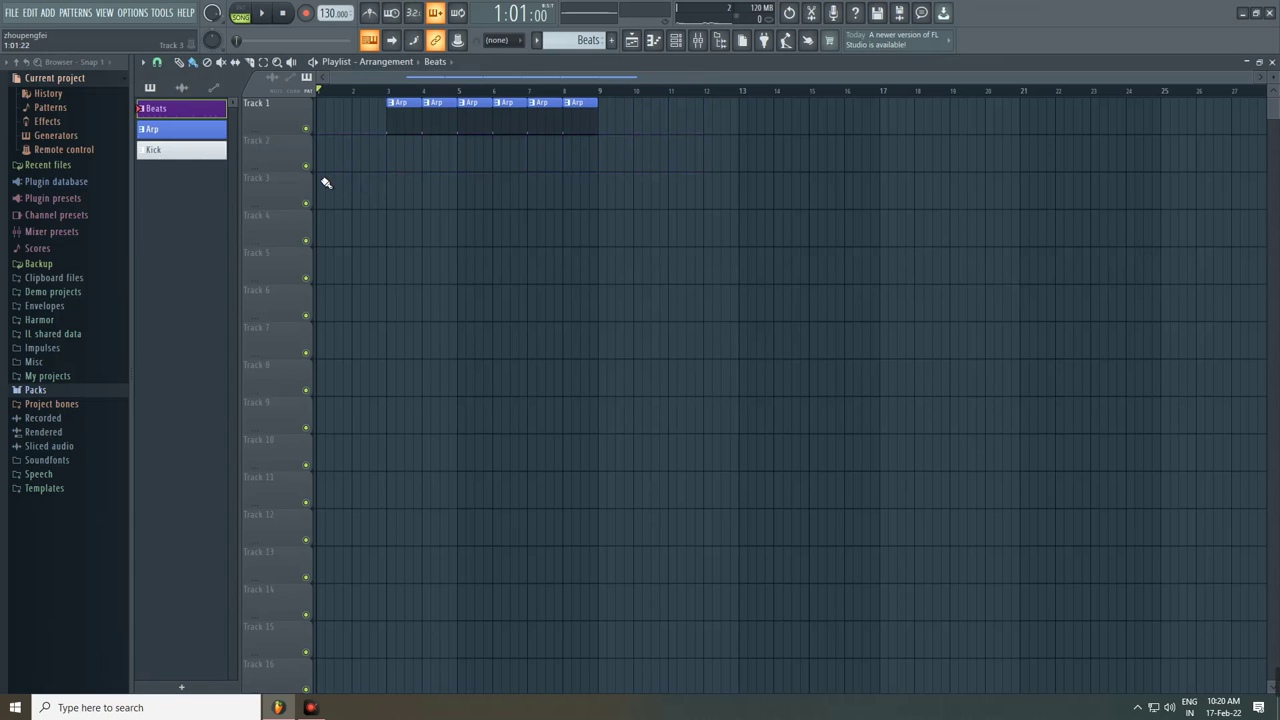
left_click_drag(322, 181, 390, 185)
left_click_drag(500, 183, 325, 208)
Step: Place Kick pattern clips in bars 1 through 9 on Track 3 and audition the song
left_click(669, 50)
left_click(536, 40)
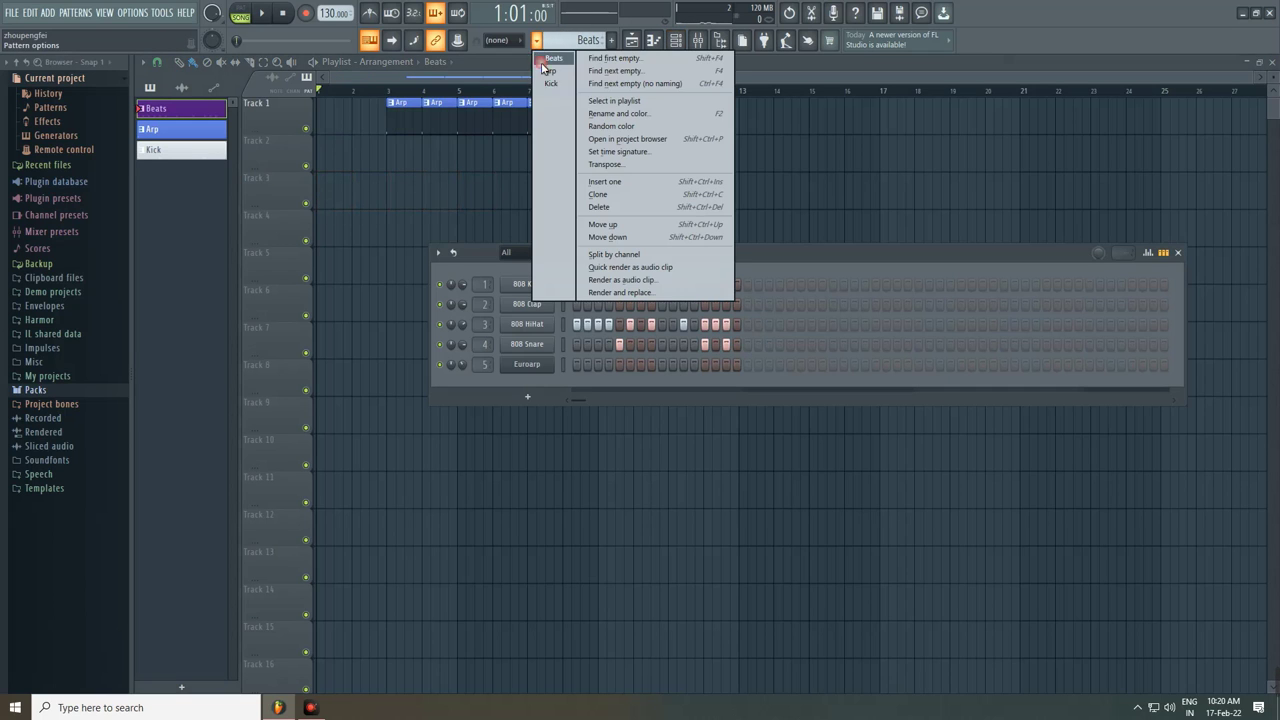
left_click(551, 84)
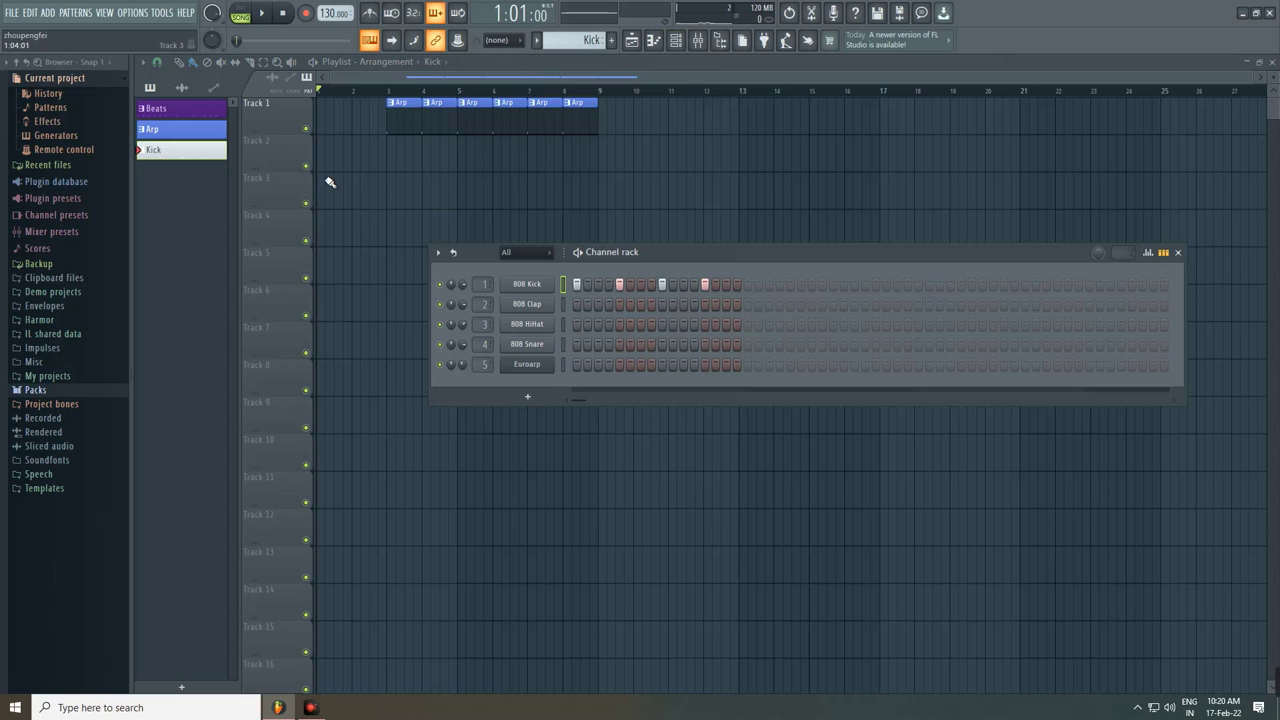
left_click_drag(325, 182, 426, 180)
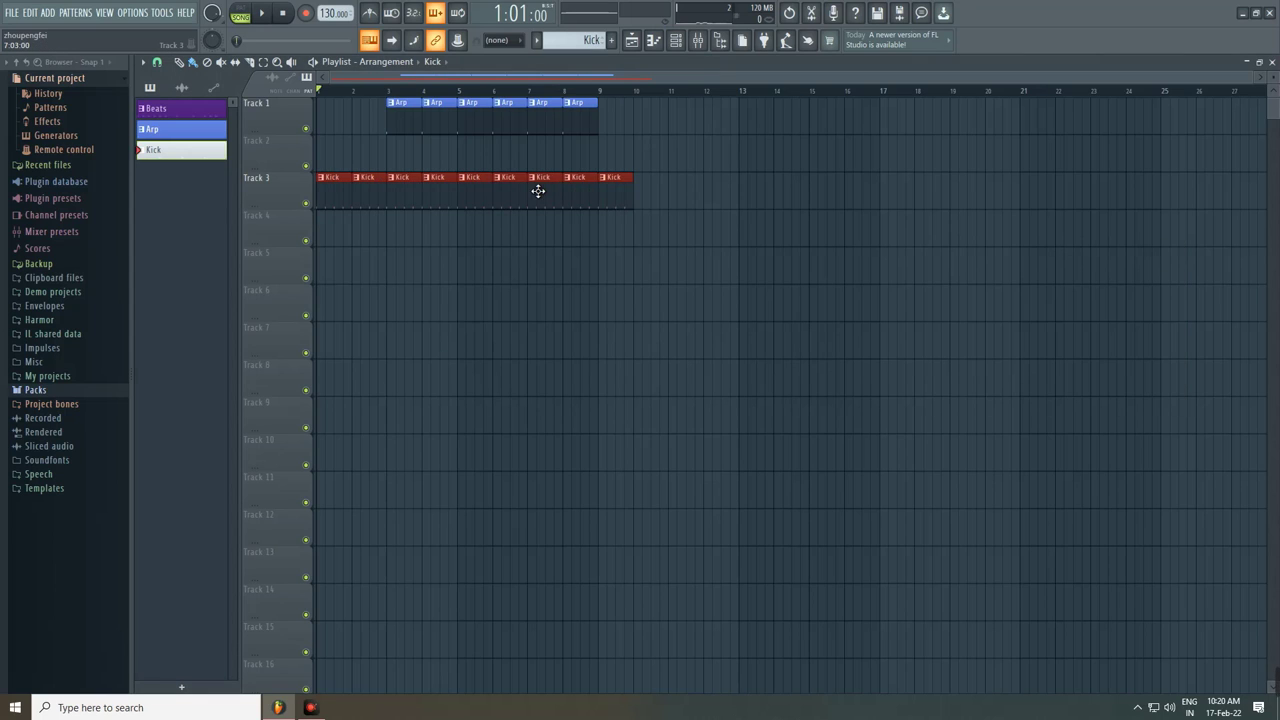
left_click(423, 257)
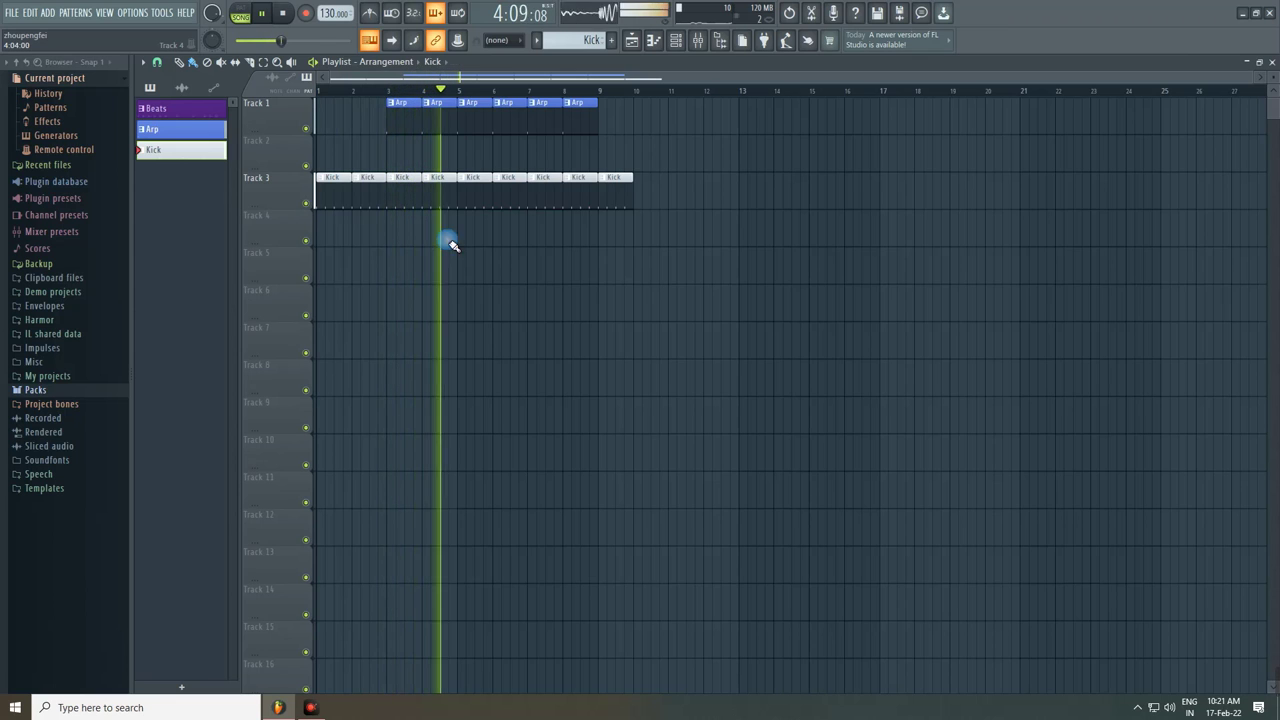
key("space")
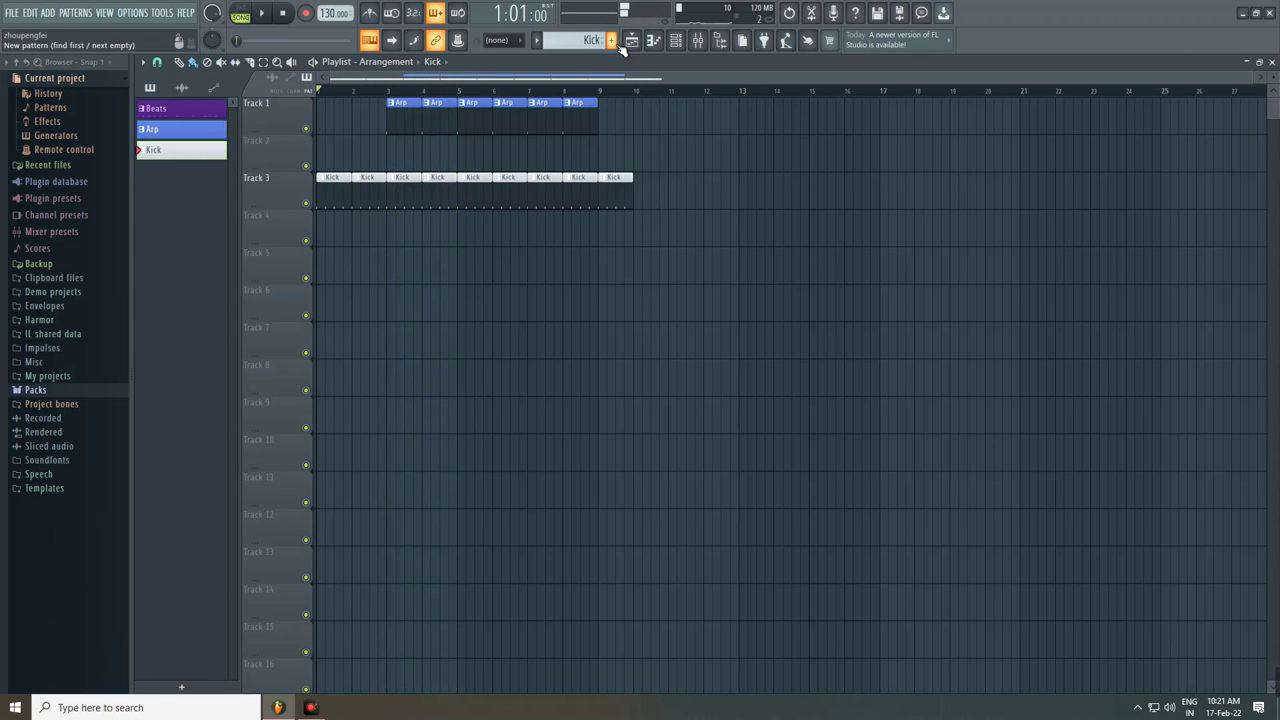
Step: Create a new pattern named "Hats" and color it the same blue as the Arp pattern
left_click(612, 40)
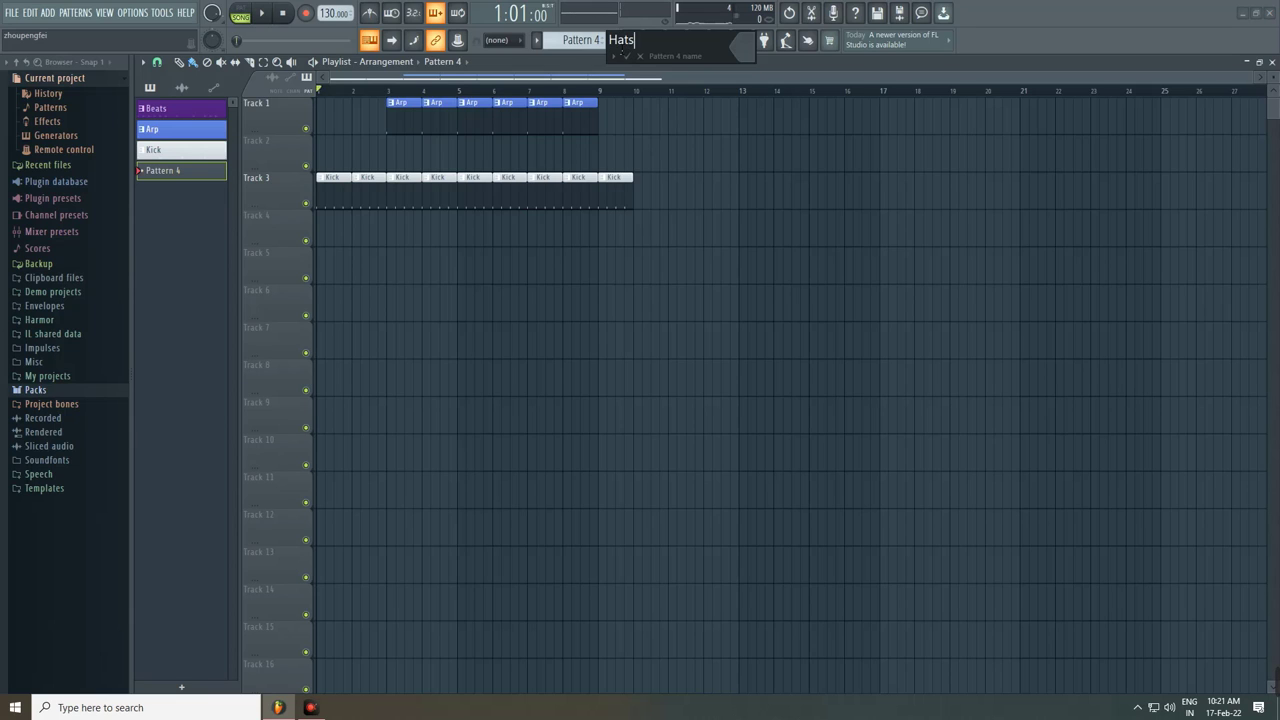
type("Hats")
left_click(744, 58)
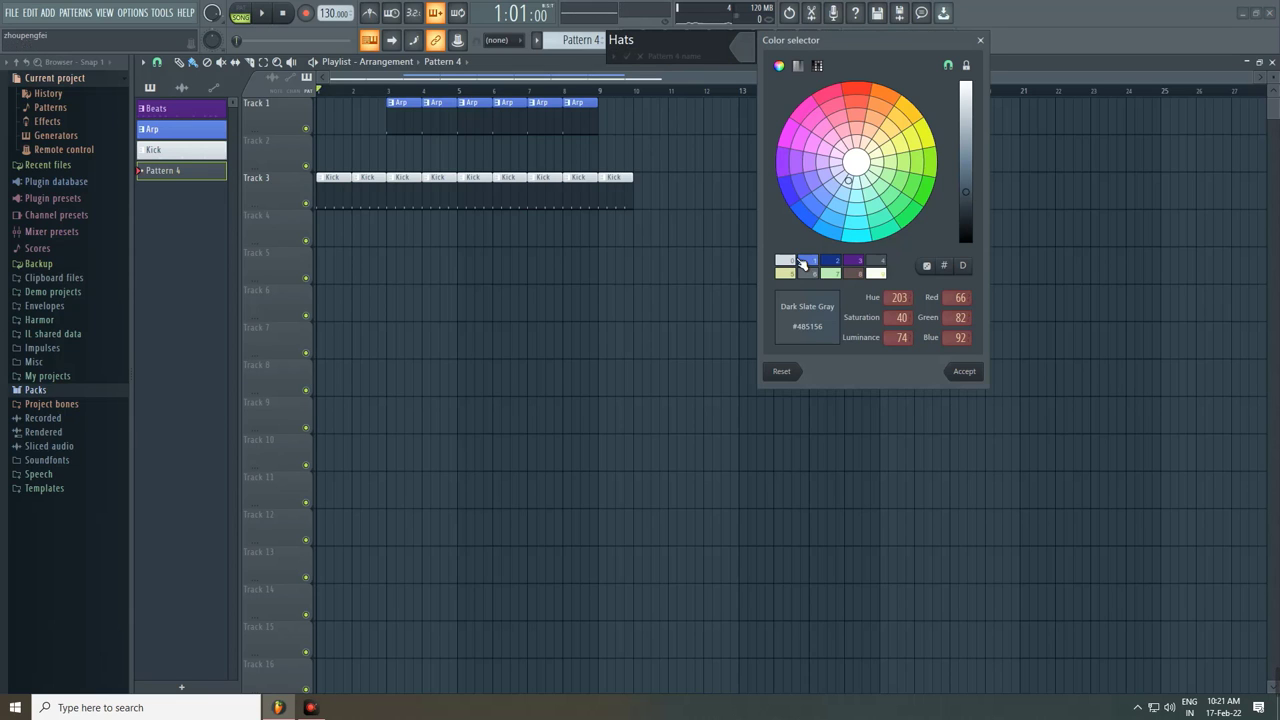
left_click(819, 265)
left_click(965, 372)
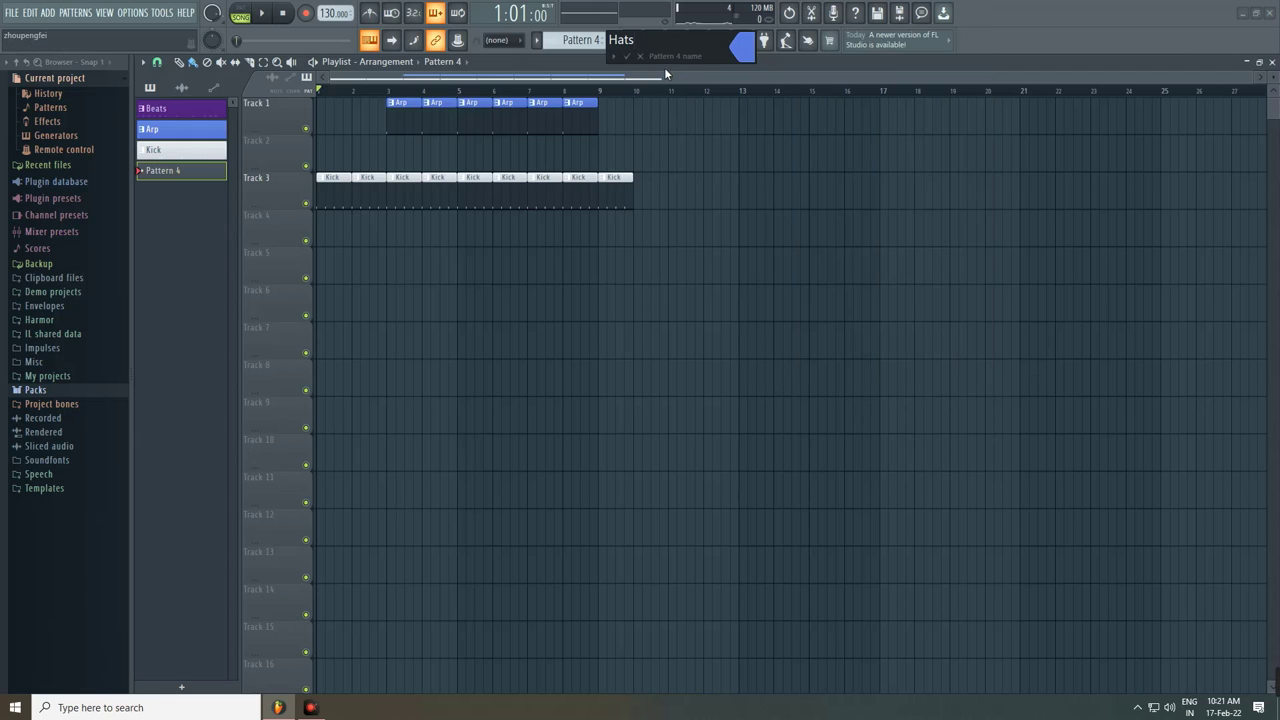
Step: Cut the 808 HiHat steps from the Beats pattern and paste them into the Hats pattern
left_click(676, 41)
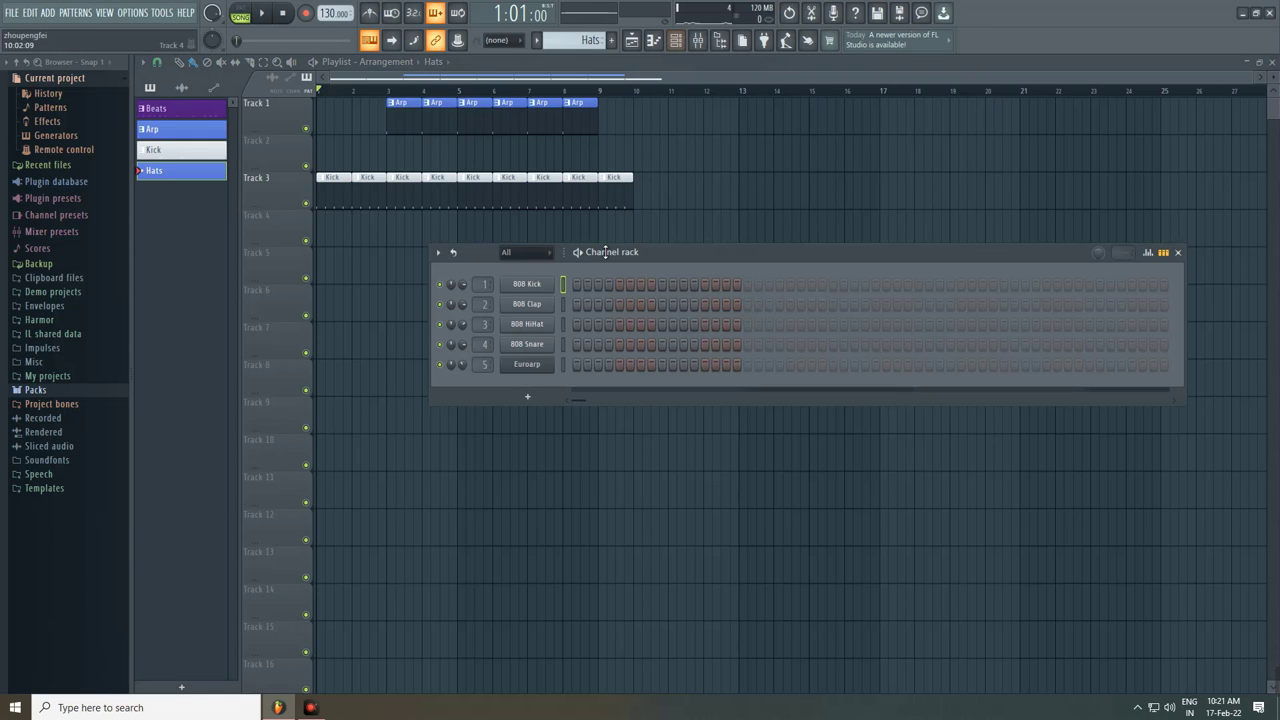
left_click(537, 40)
left_click(548, 57)
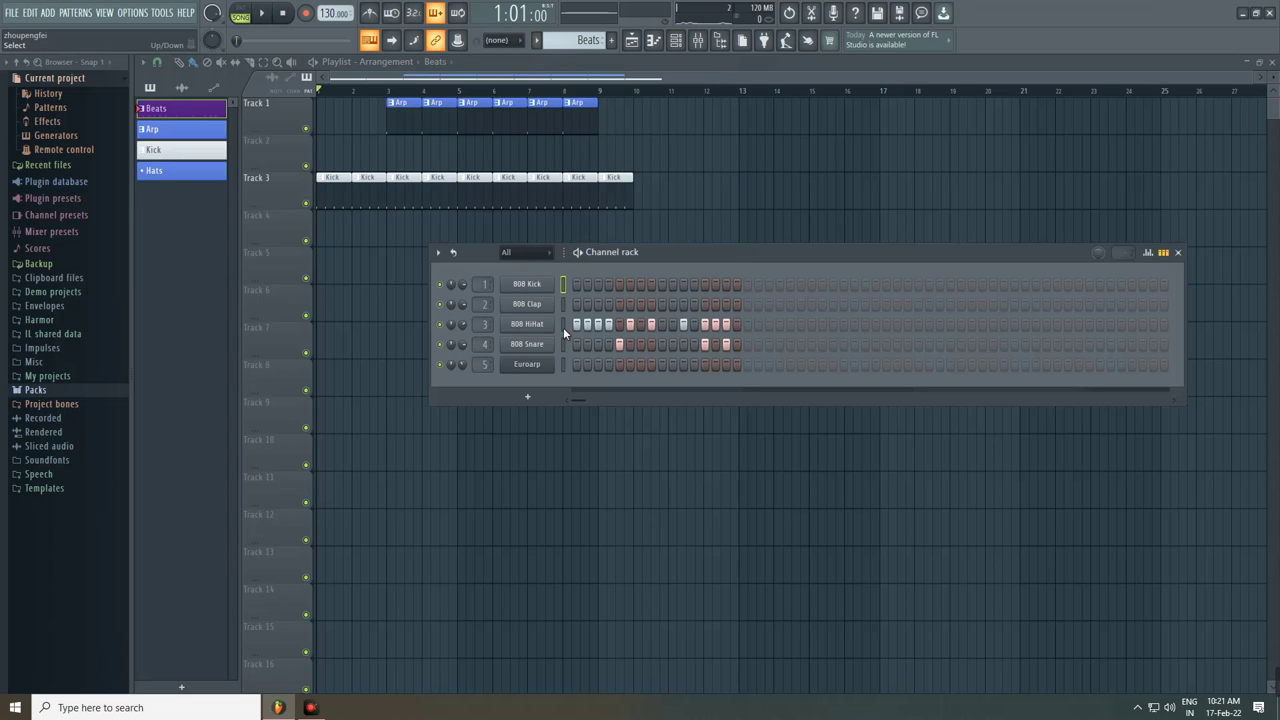
left_click(565, 324)
left_click(537, 41)
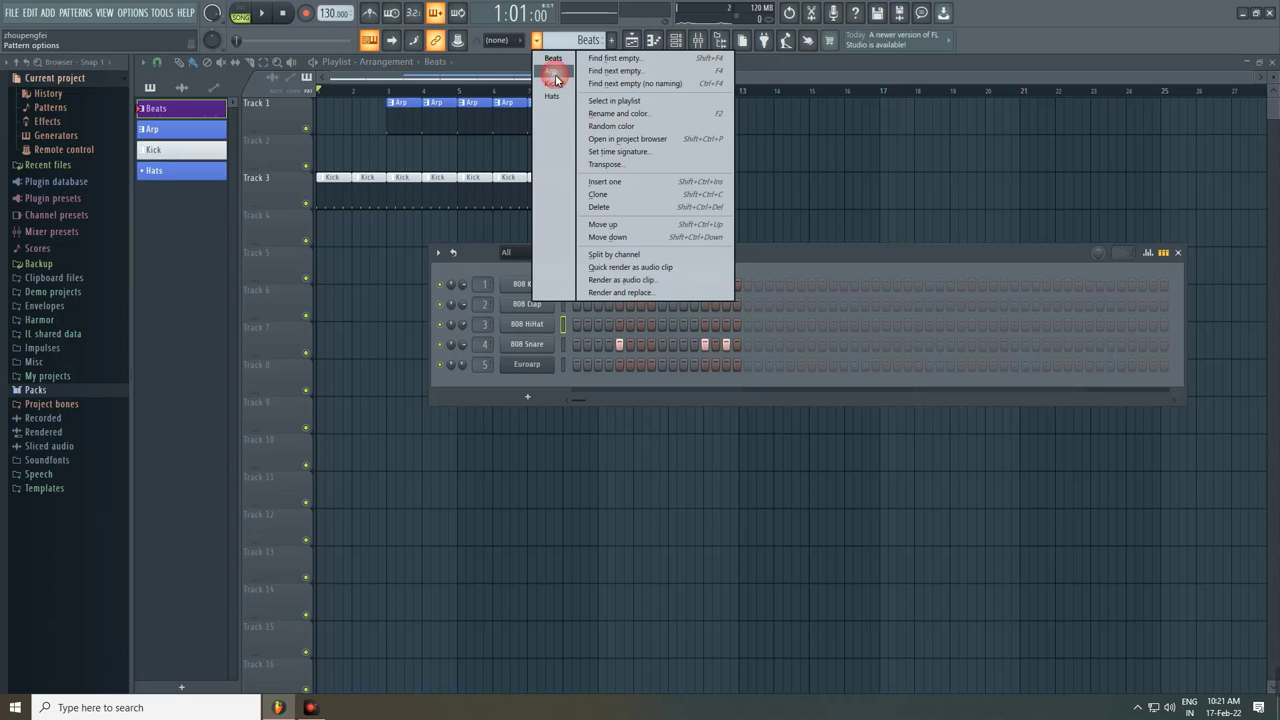
left_click(553, 96)
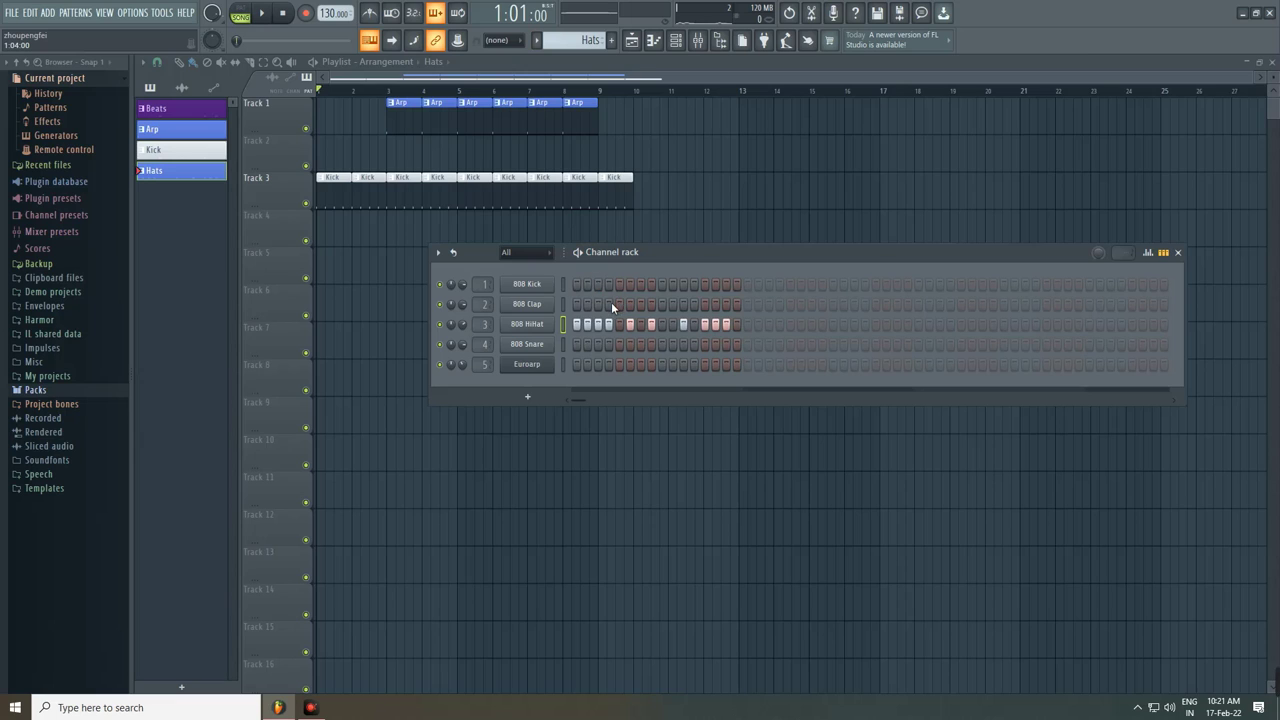
Step: Place Hats clips in bars 3 through 9 on Track 4, aligned to the start of bar 3
left_click(400, 243)
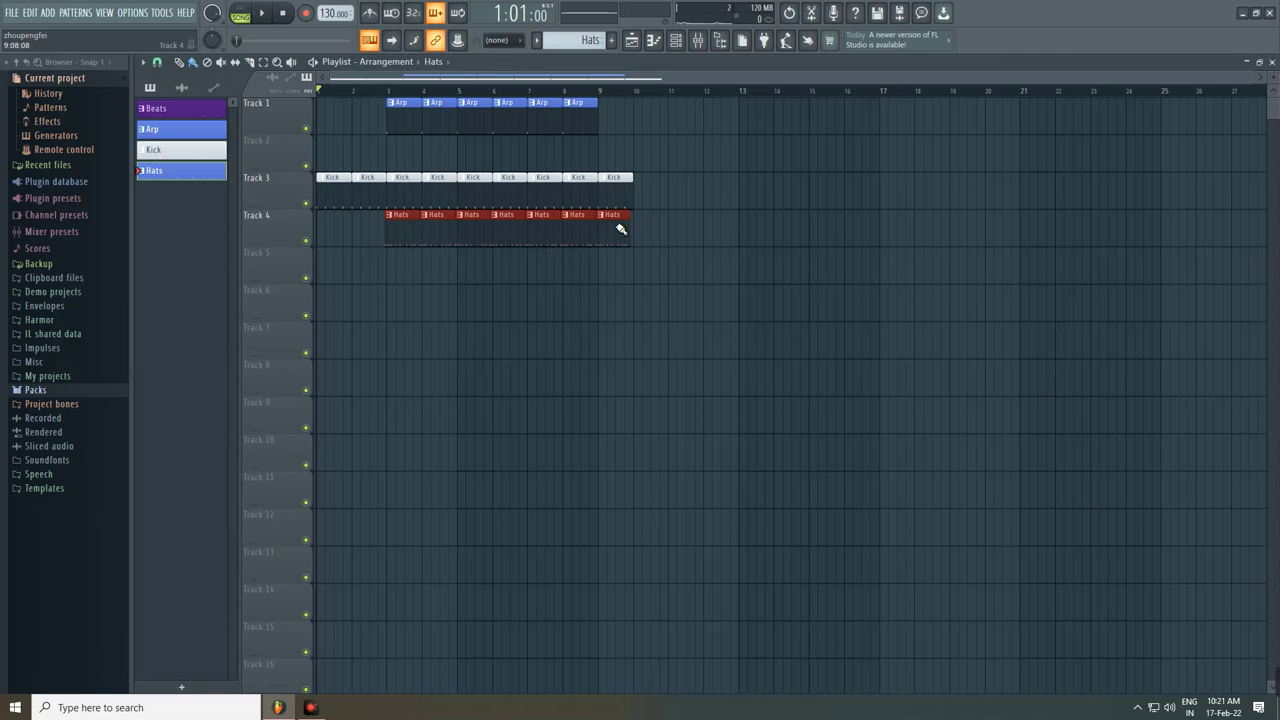
scroll(427, 268, "up", 5)
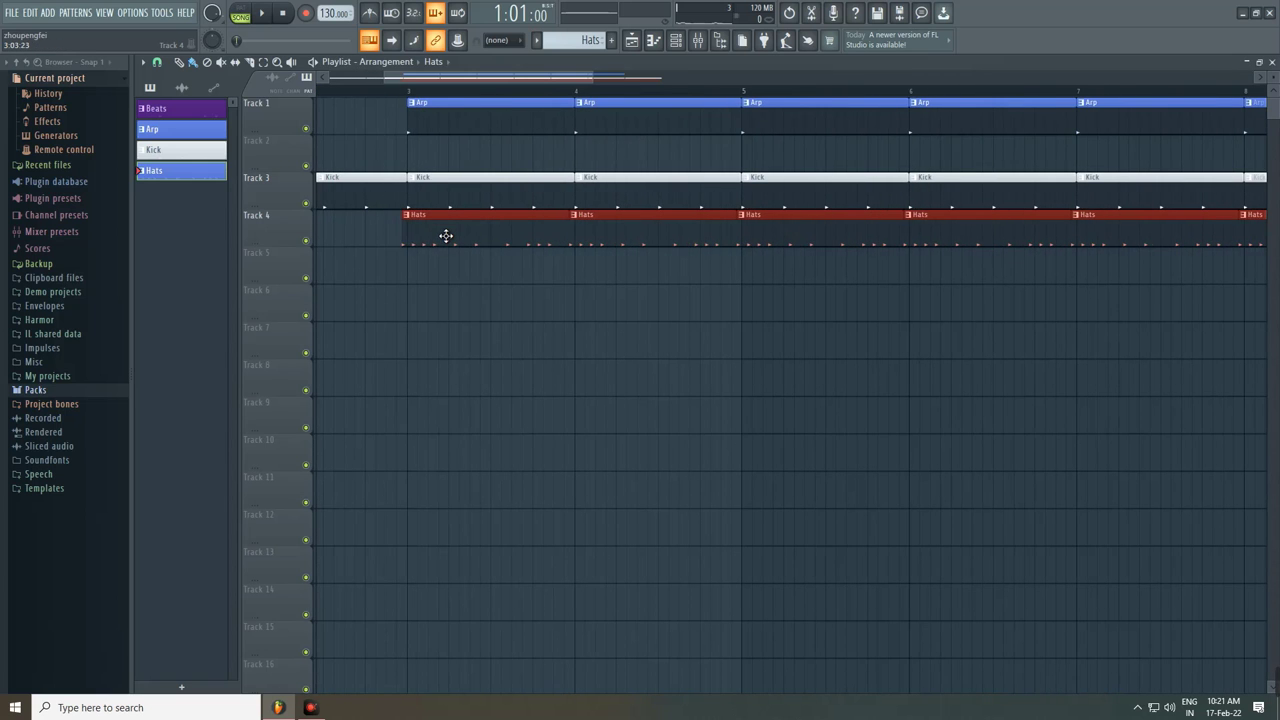
scroll(446, 235, "down", 6)
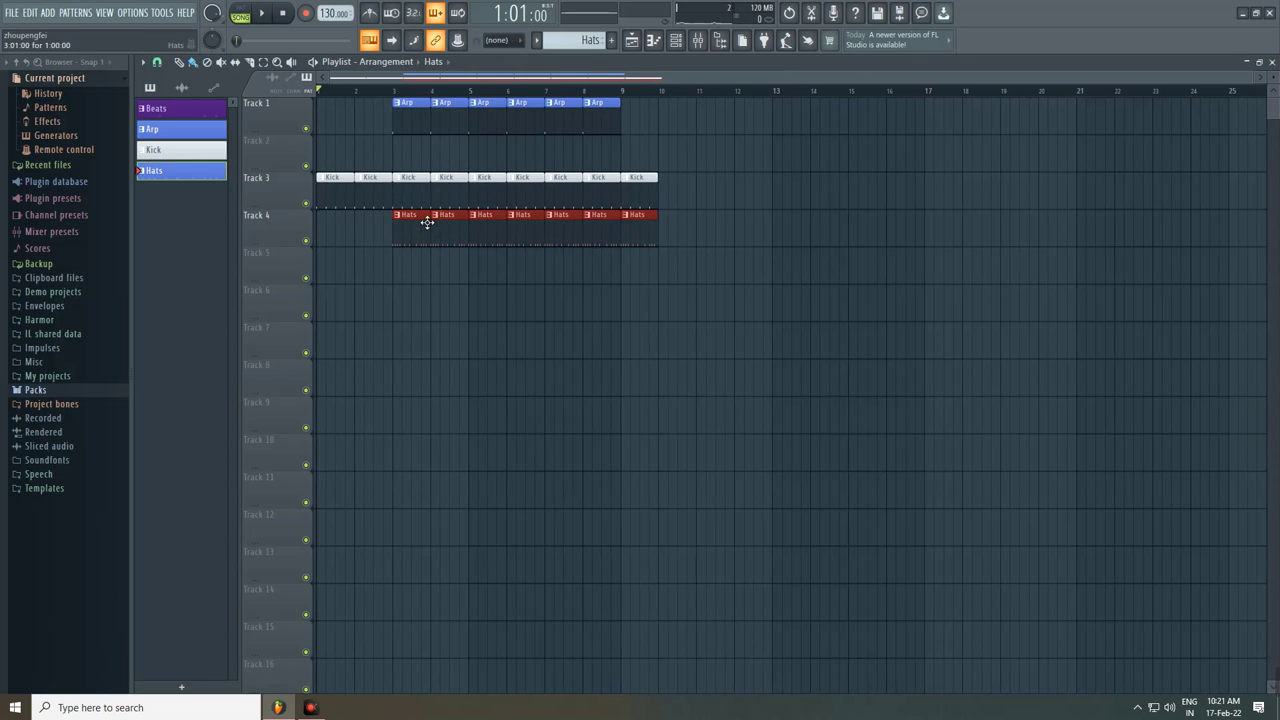
Step: Delete all Arp clips from Track 1 and audition the Kick and Hats arrangement
right_click(530, 127)
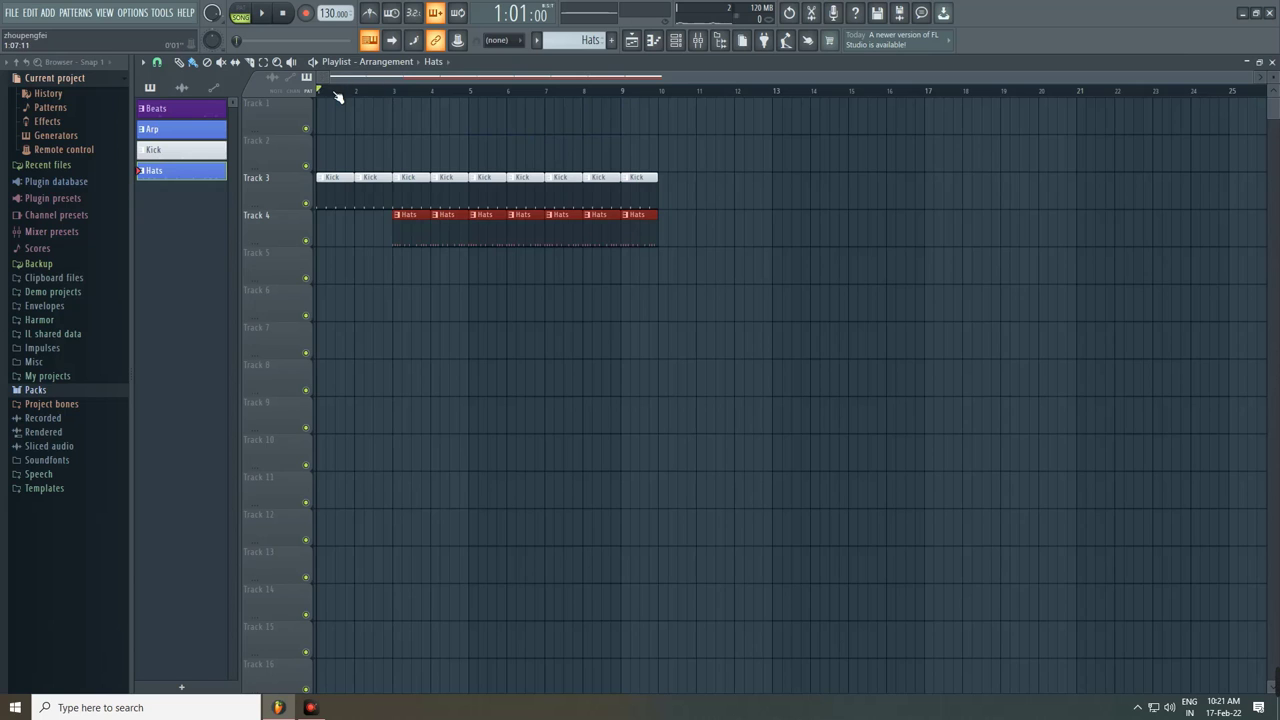
key("space")
left_click(413, 287, "ctrl")
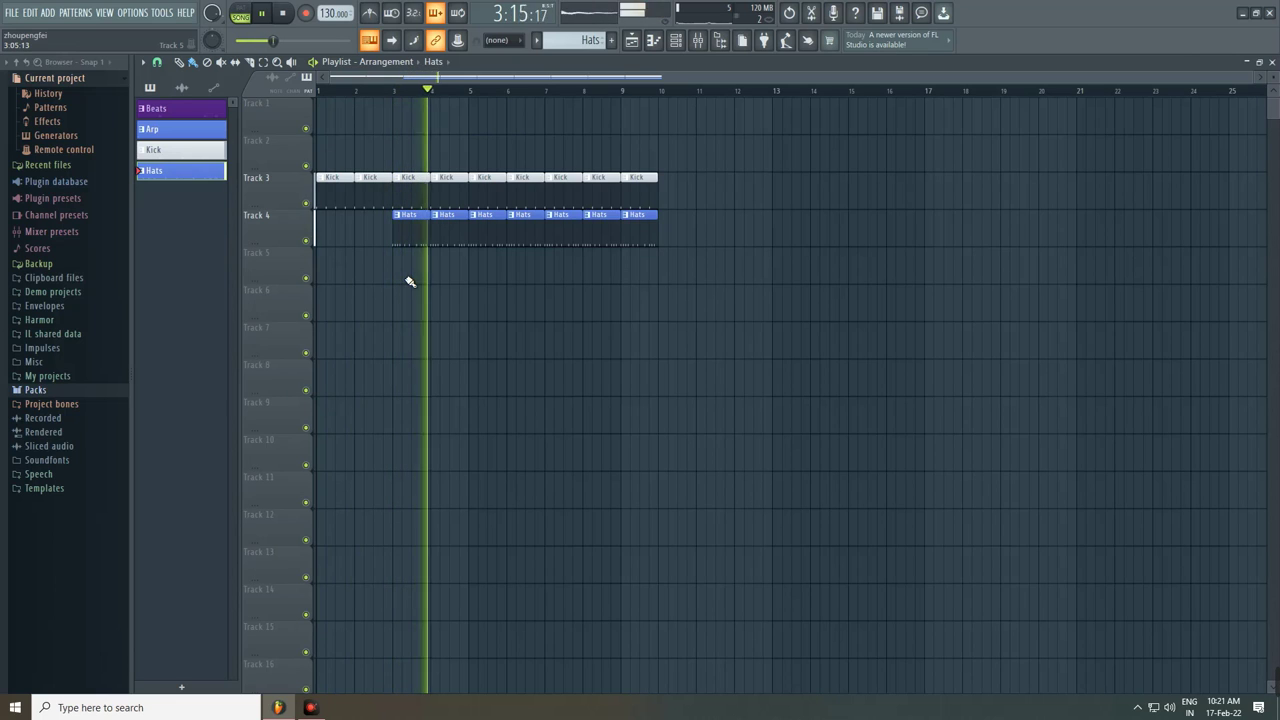
key("space")
Step: Create a new pattern named "Snare" and color it the same light gray as the Kick pattern
left_click(612, 41)
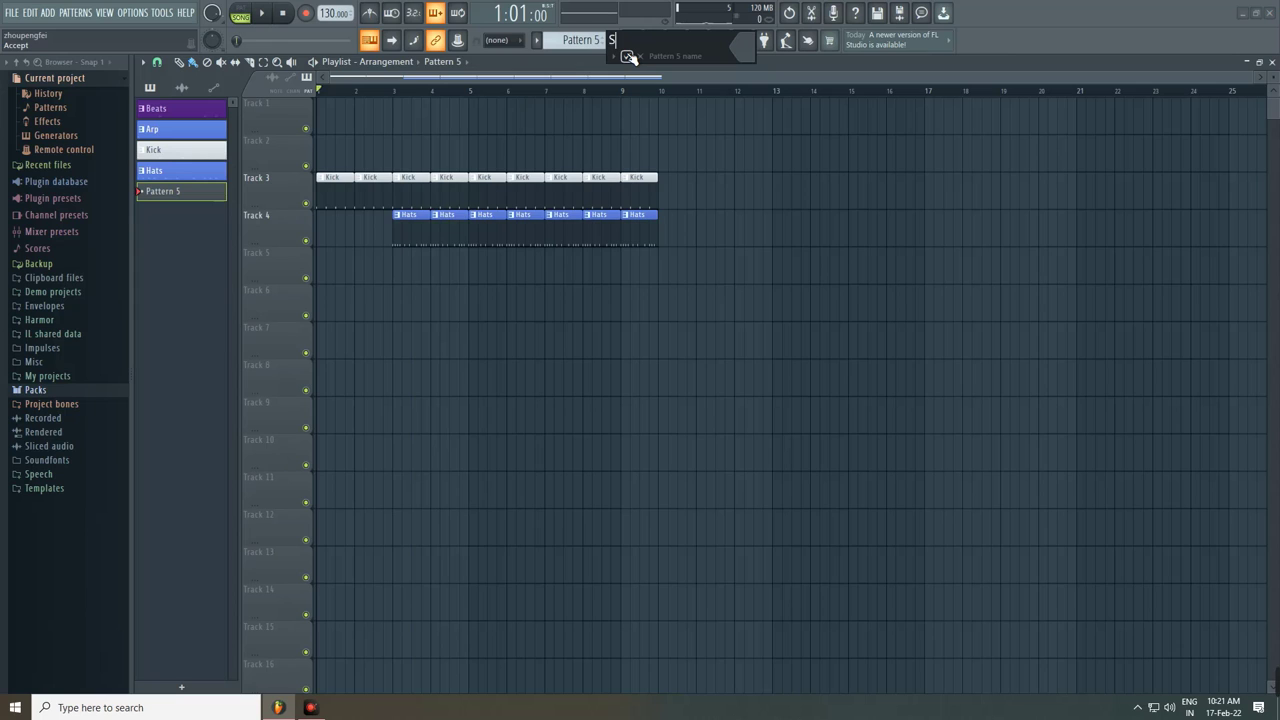
type("Snare")
left_click(748, 52)
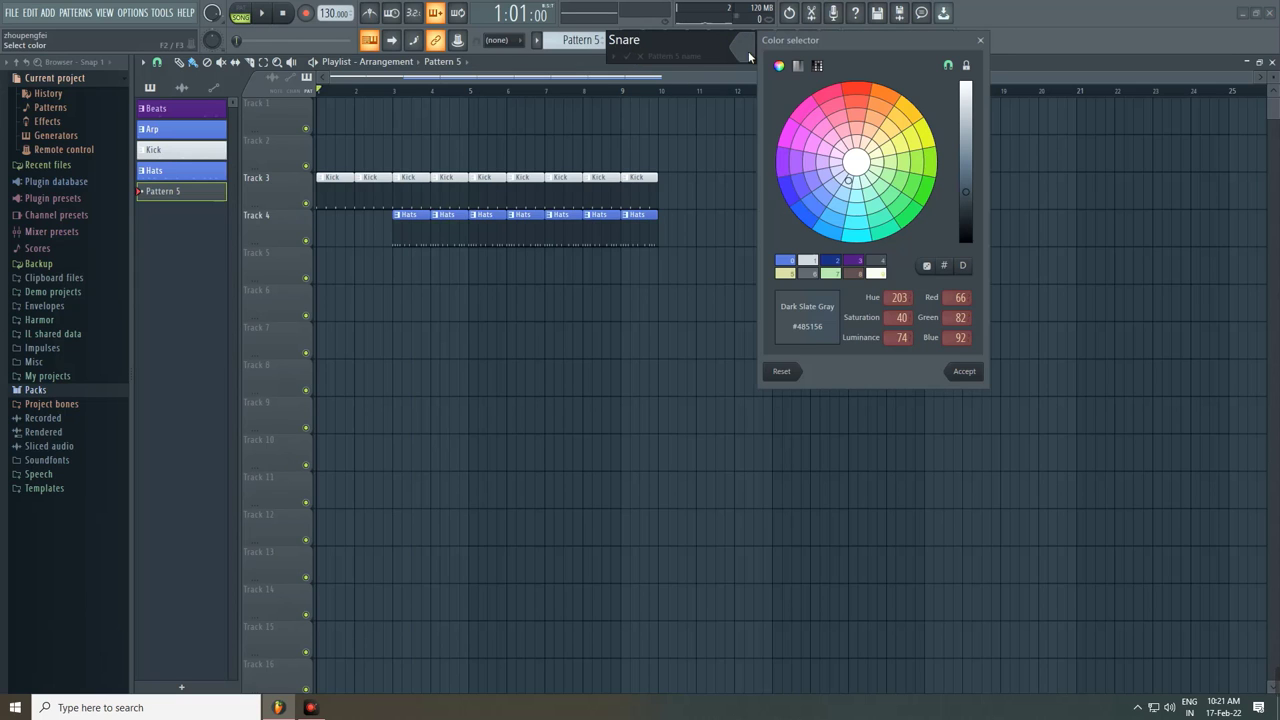
left_click(966, 375)
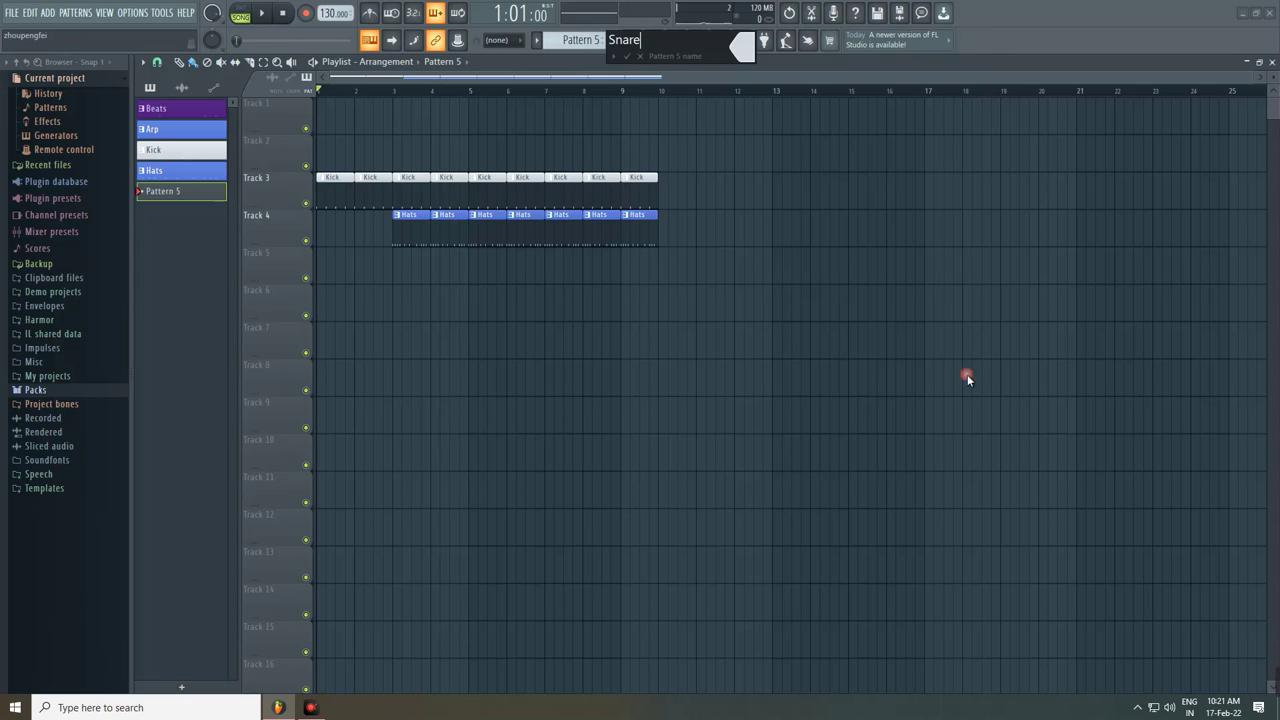
Step: Cut the 808 Snare steps from the Beats pattern and add an 808 Snare hit on step 5 of the Snare pattern
left_click(676, 42)
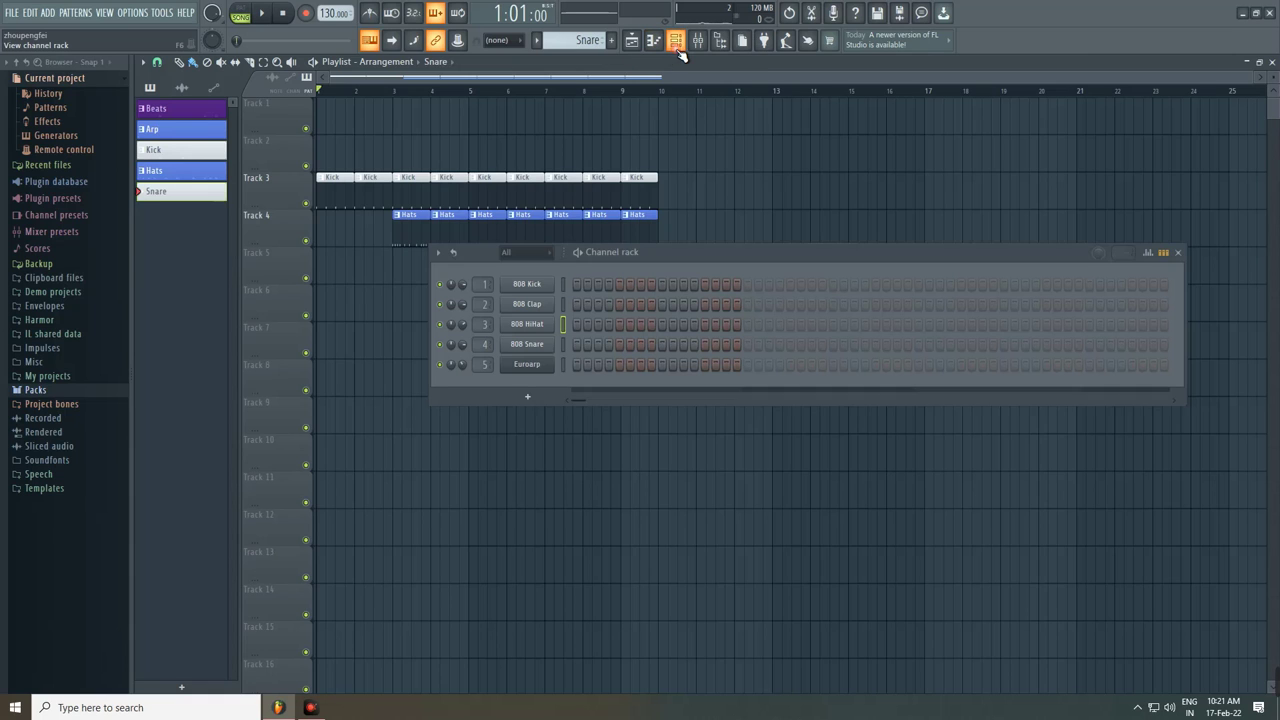
left_click(540, 42)
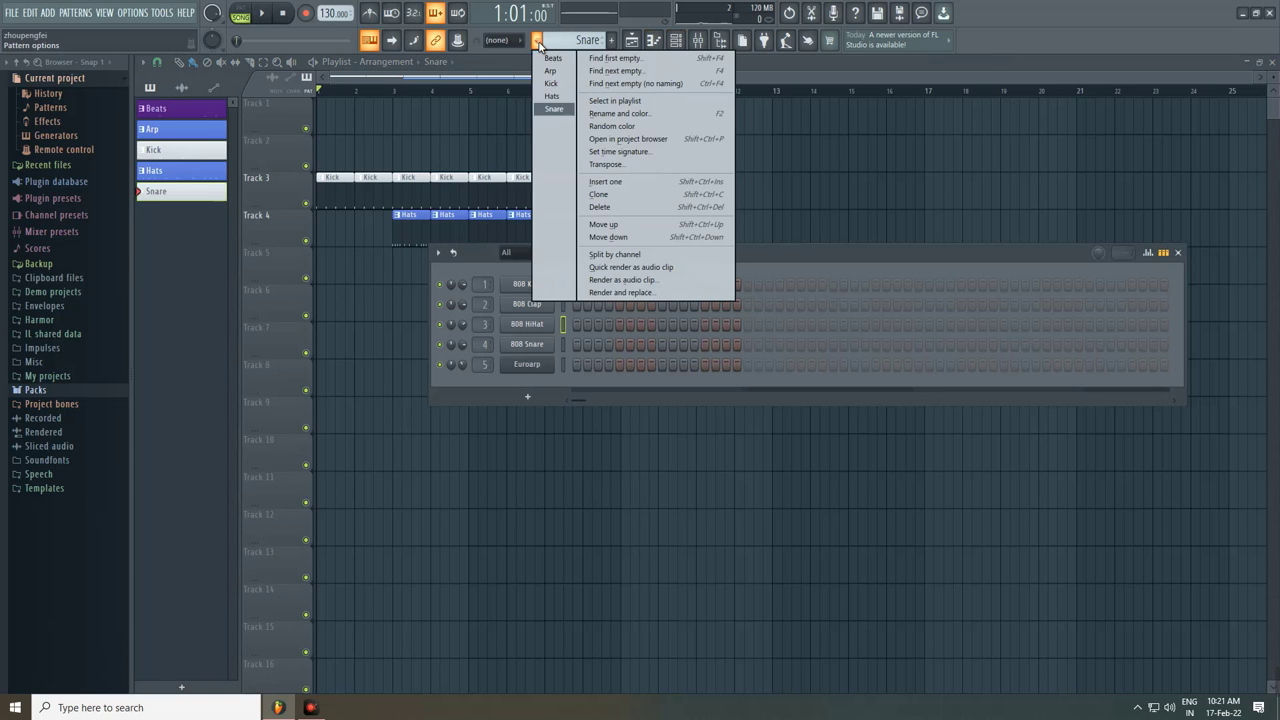
left_click(545, 61)
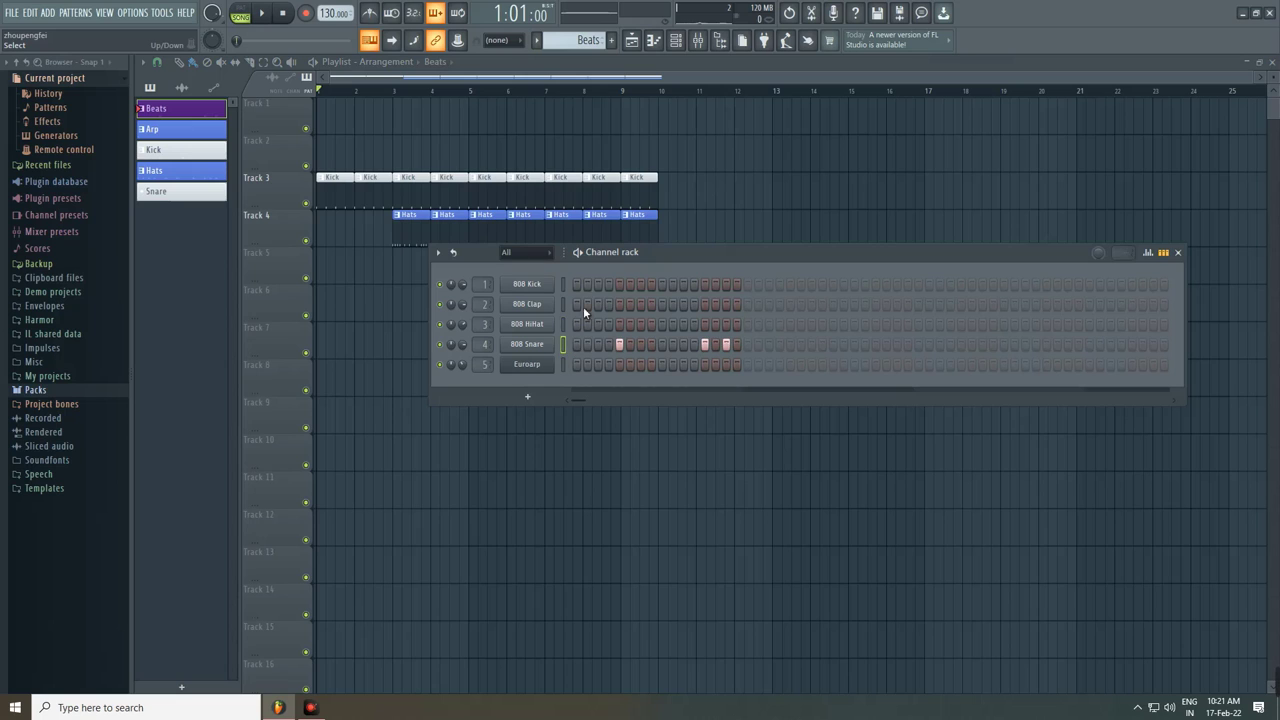
left_click(537, 41)
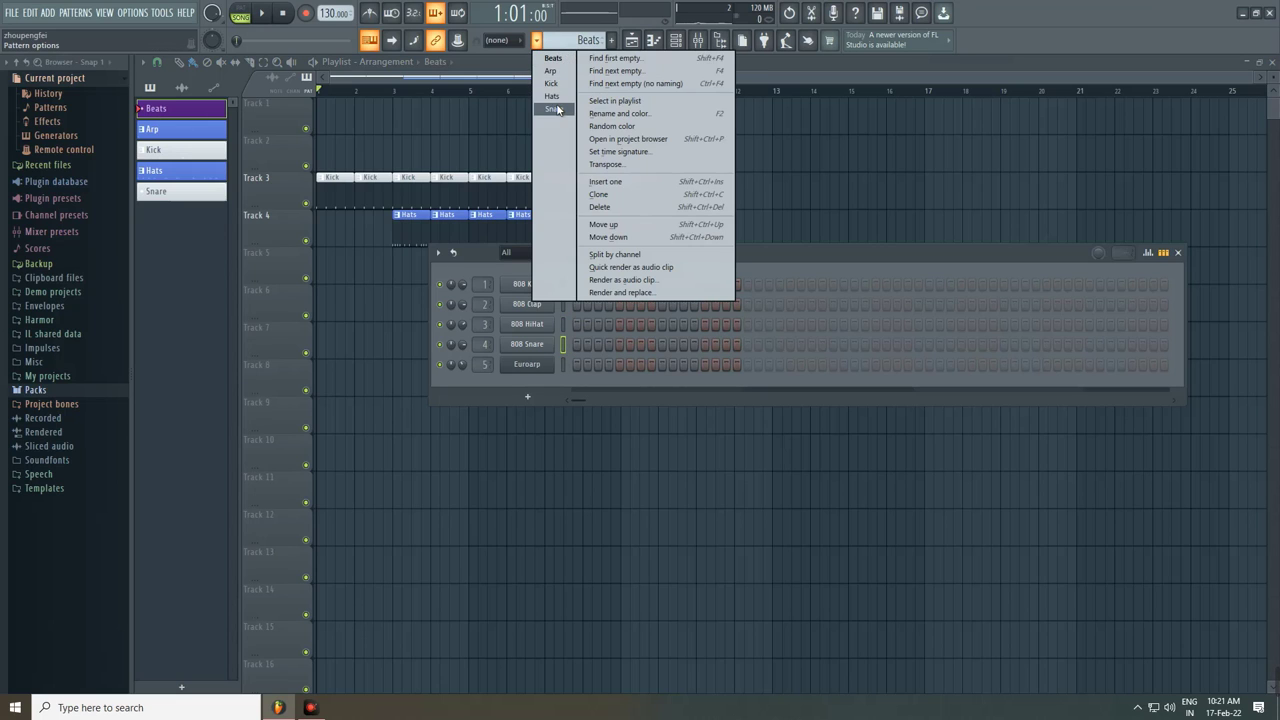
left_click(555, 108)
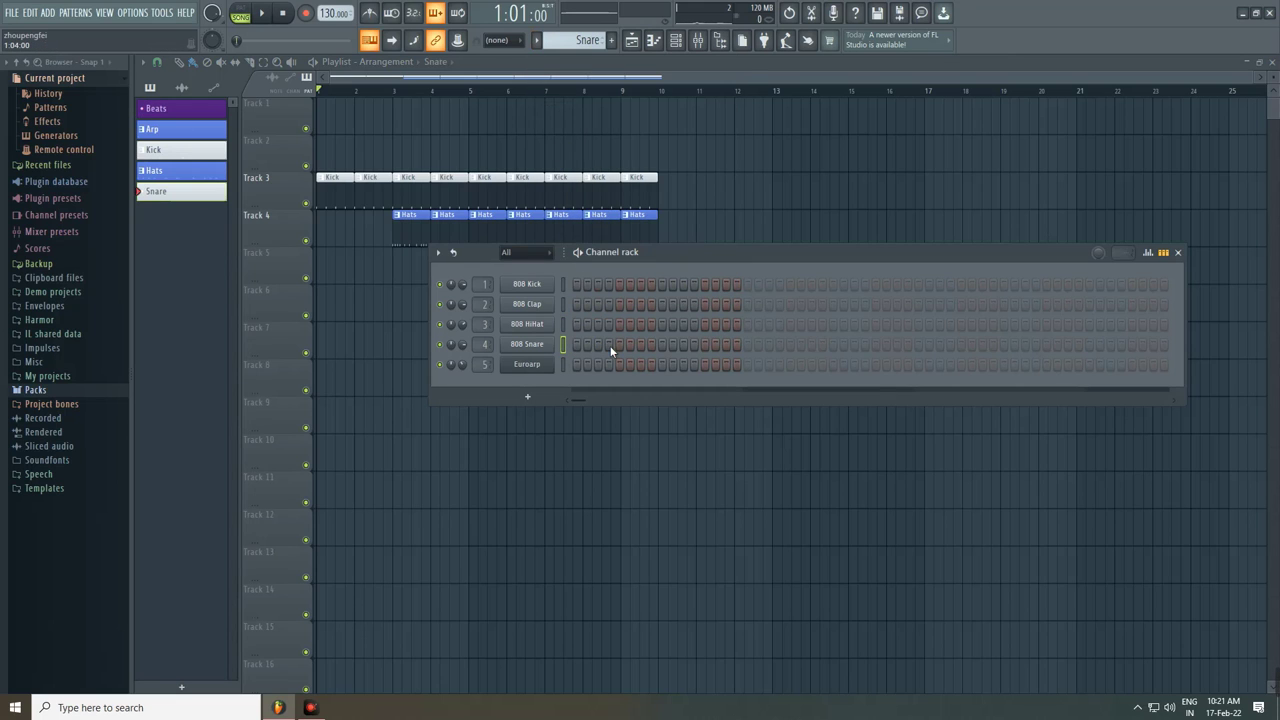
left_click(617, 345)
Step: Place Snare clips in bars 2 through 9 on Track 5 and play the song
left_click(360, 283)
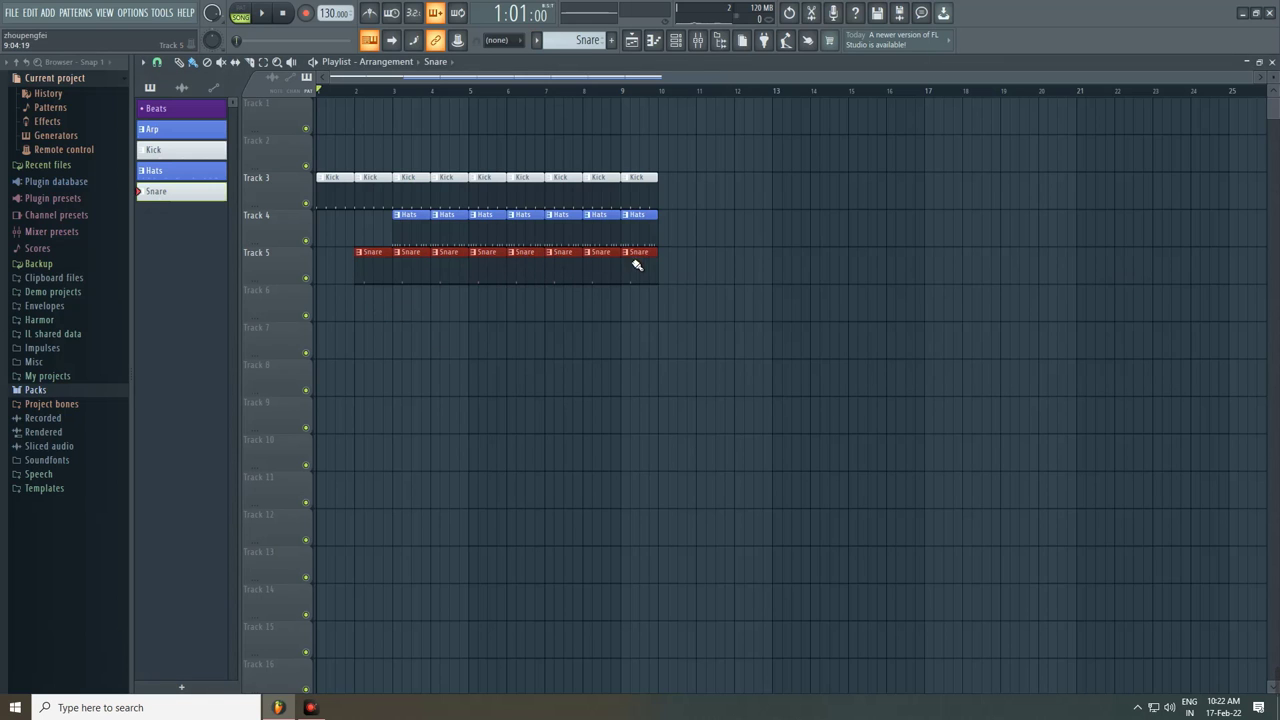
scroll(350, 305, "up", 4)
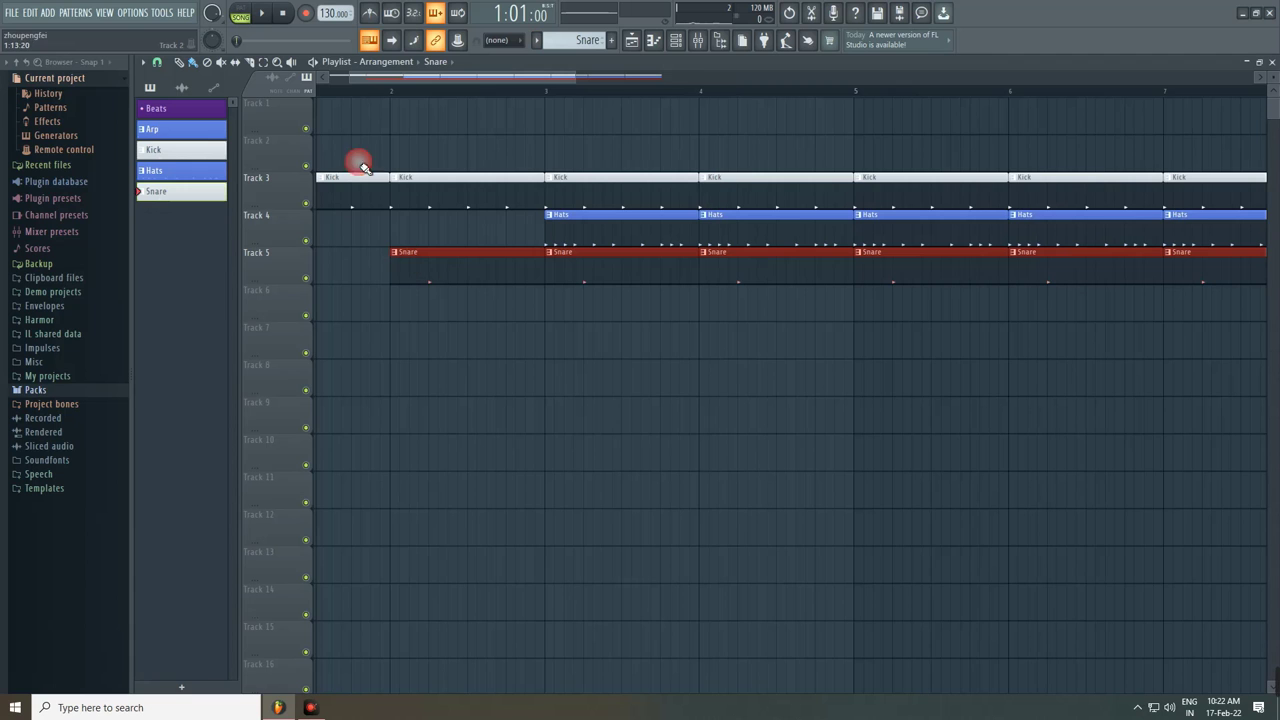
key("space")
scroll(457, 380, "down", 4)
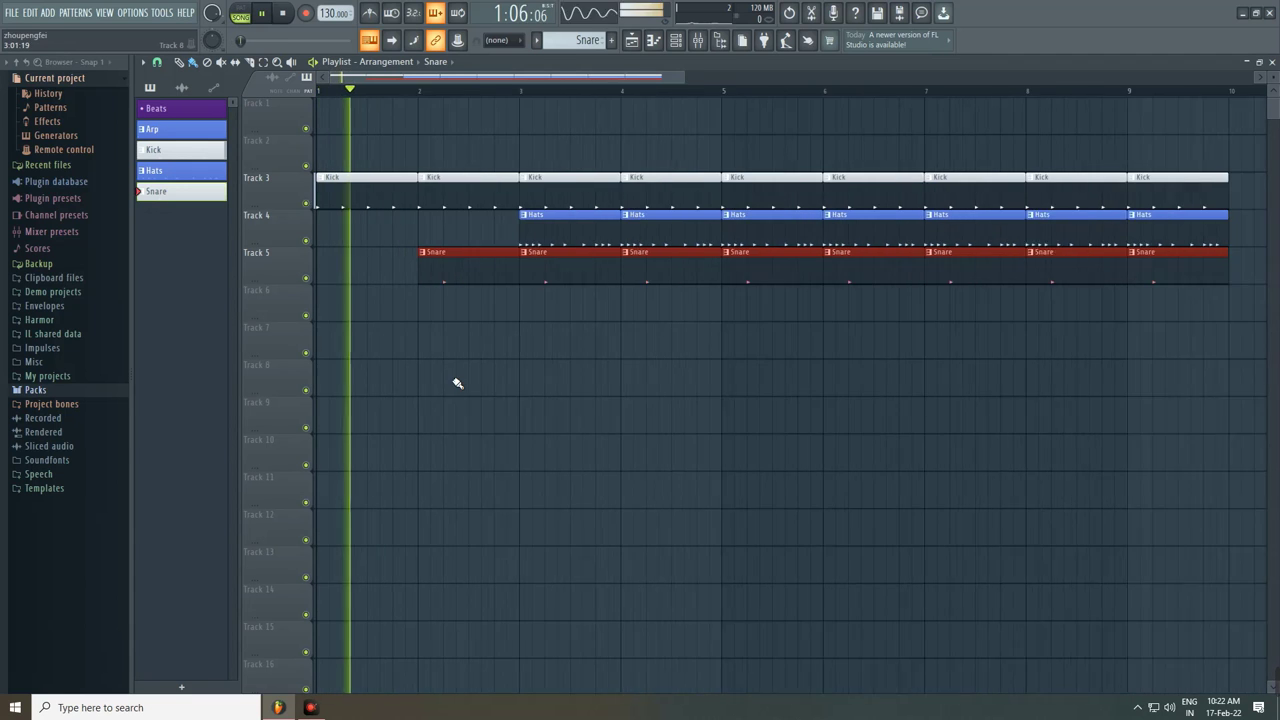
left_click(410, 355)
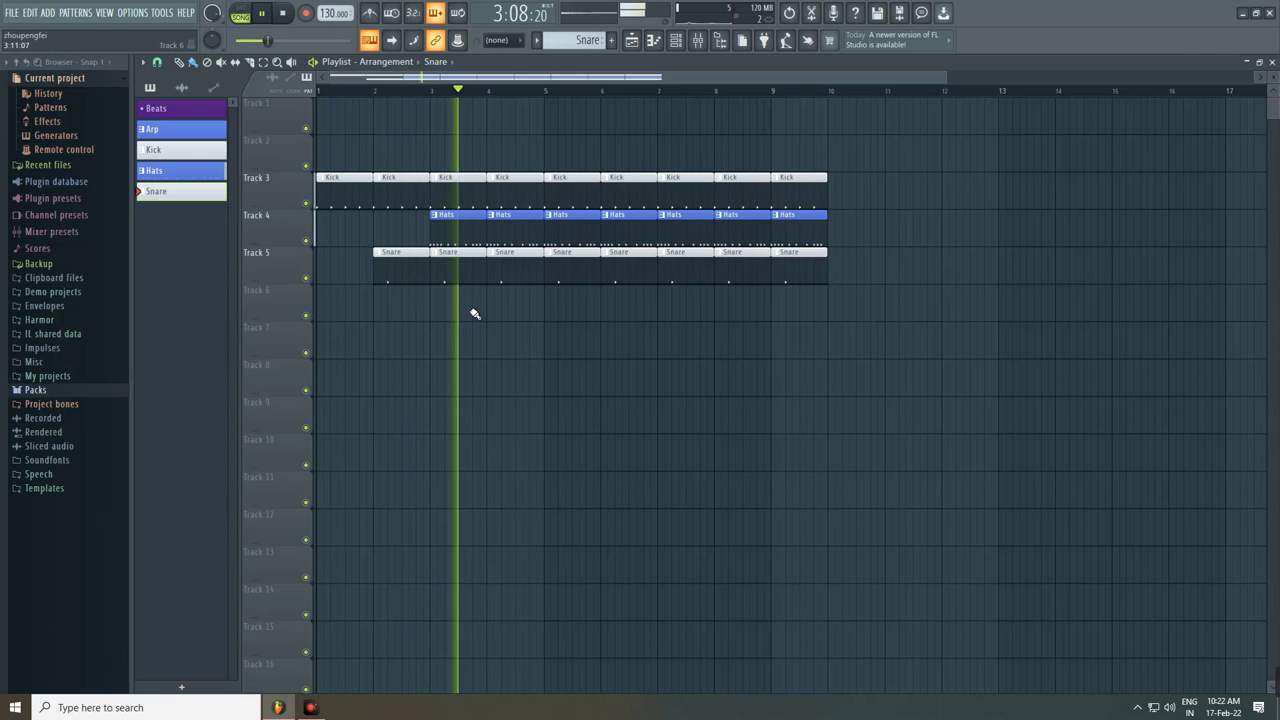
Step: Try extra 808 Snare hits in the Snare pattern during playback, keeping additional hits only on steps 13 and 15
left_click(677, 41)
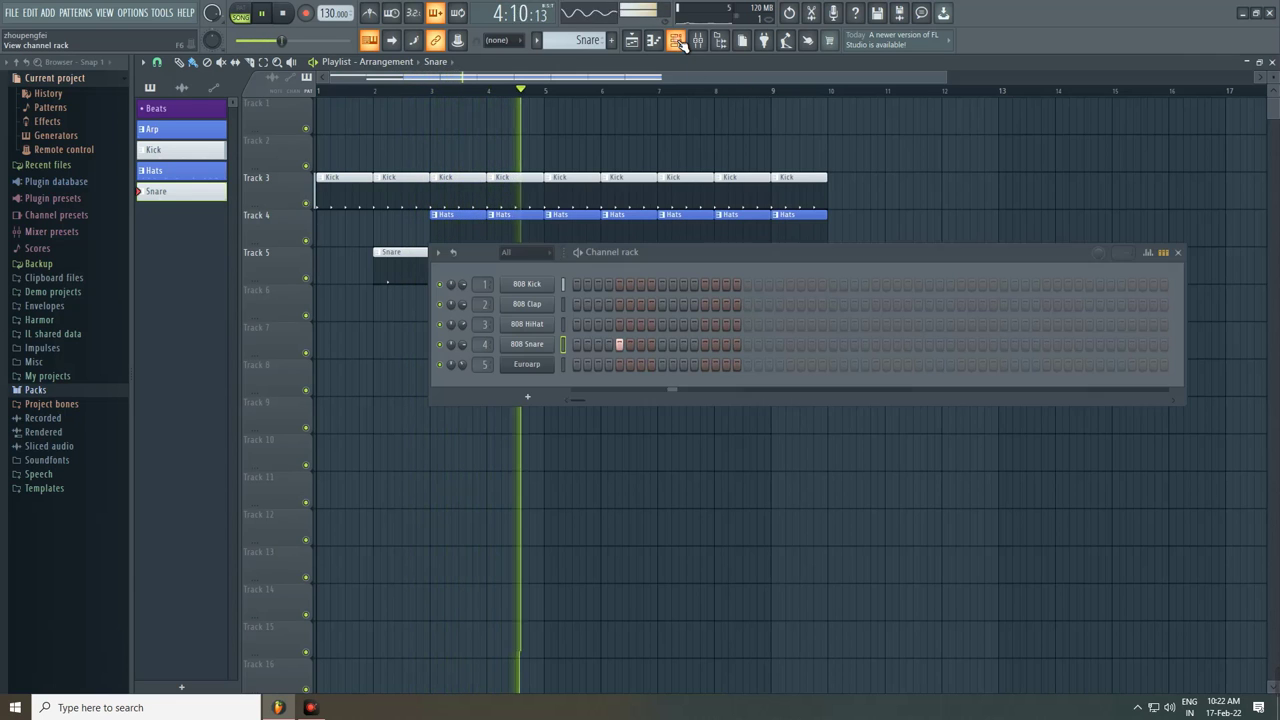
left_click(662, 345)
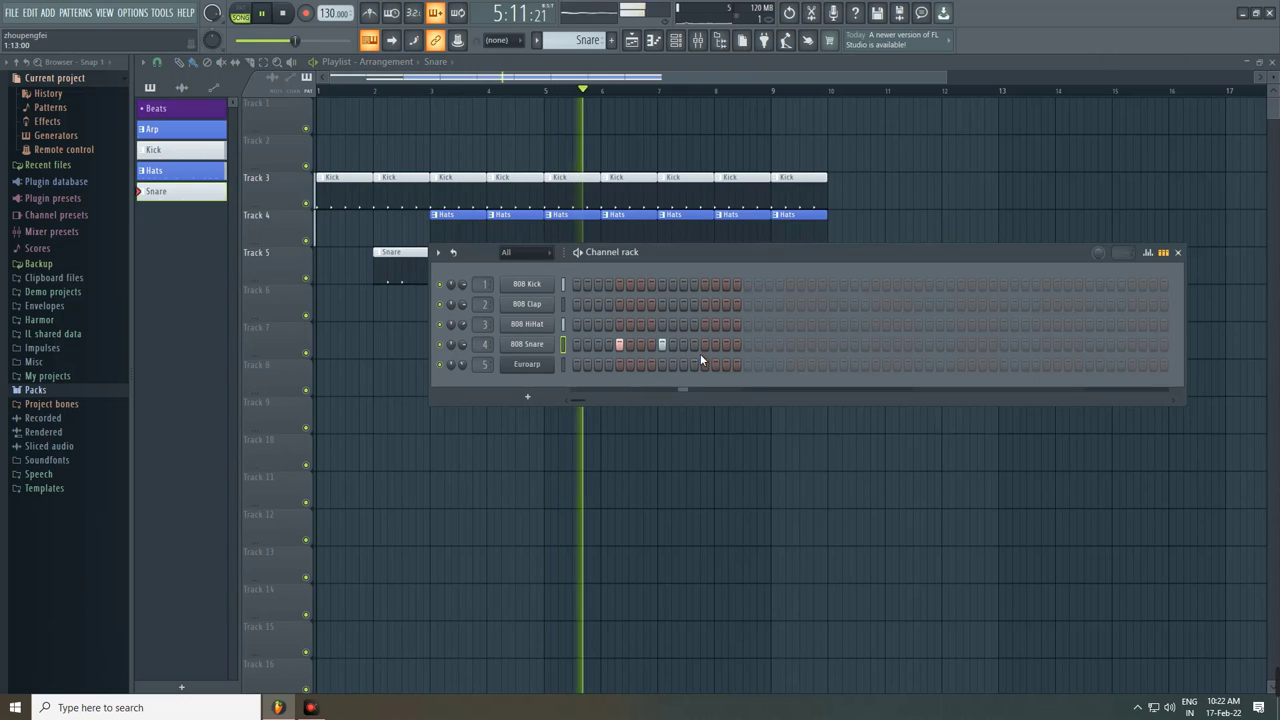
left_click(694, 345)
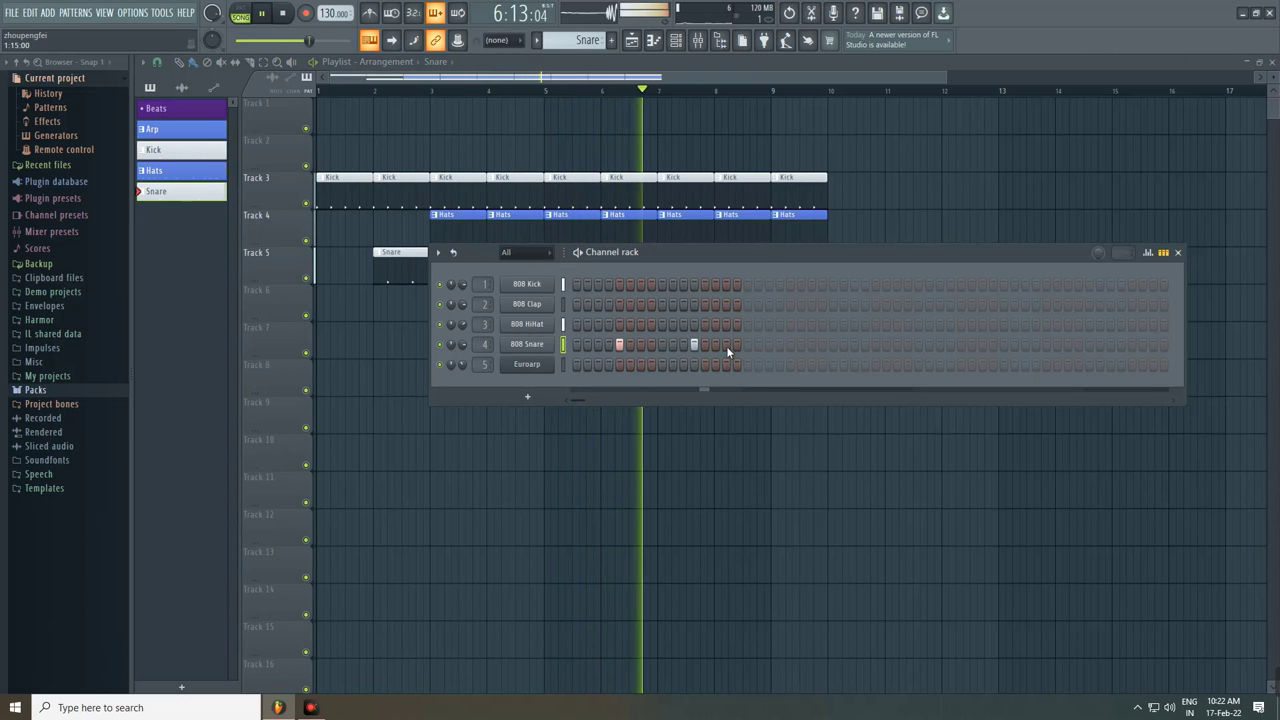
left_click(694, 345)
left_click(672, 345)
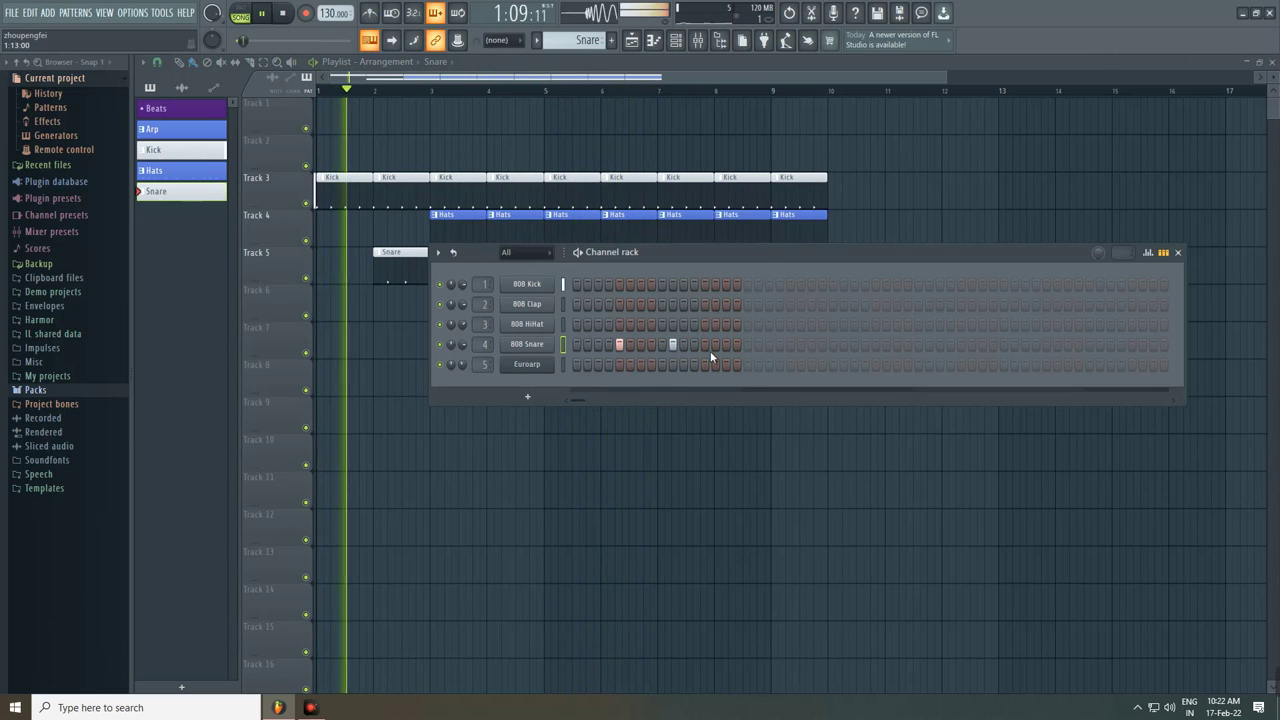
left_click(705, 346)
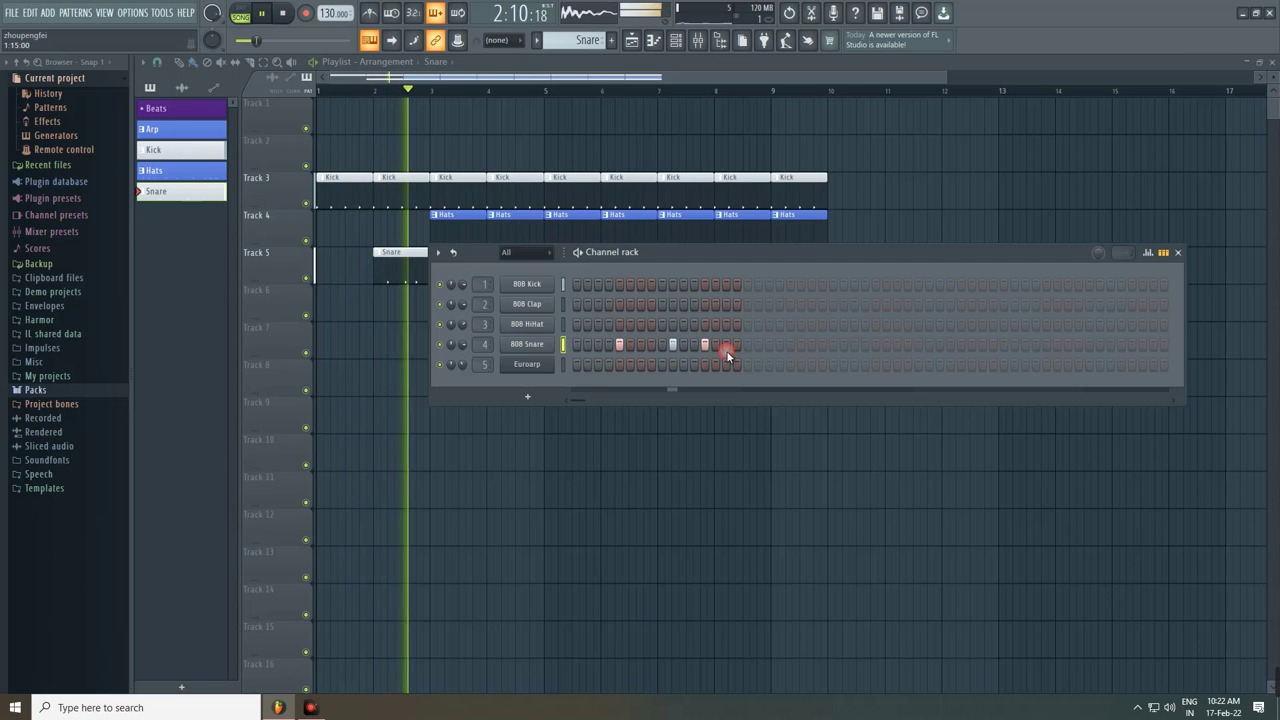
left_click(672, 345)
left_click(726, 345)
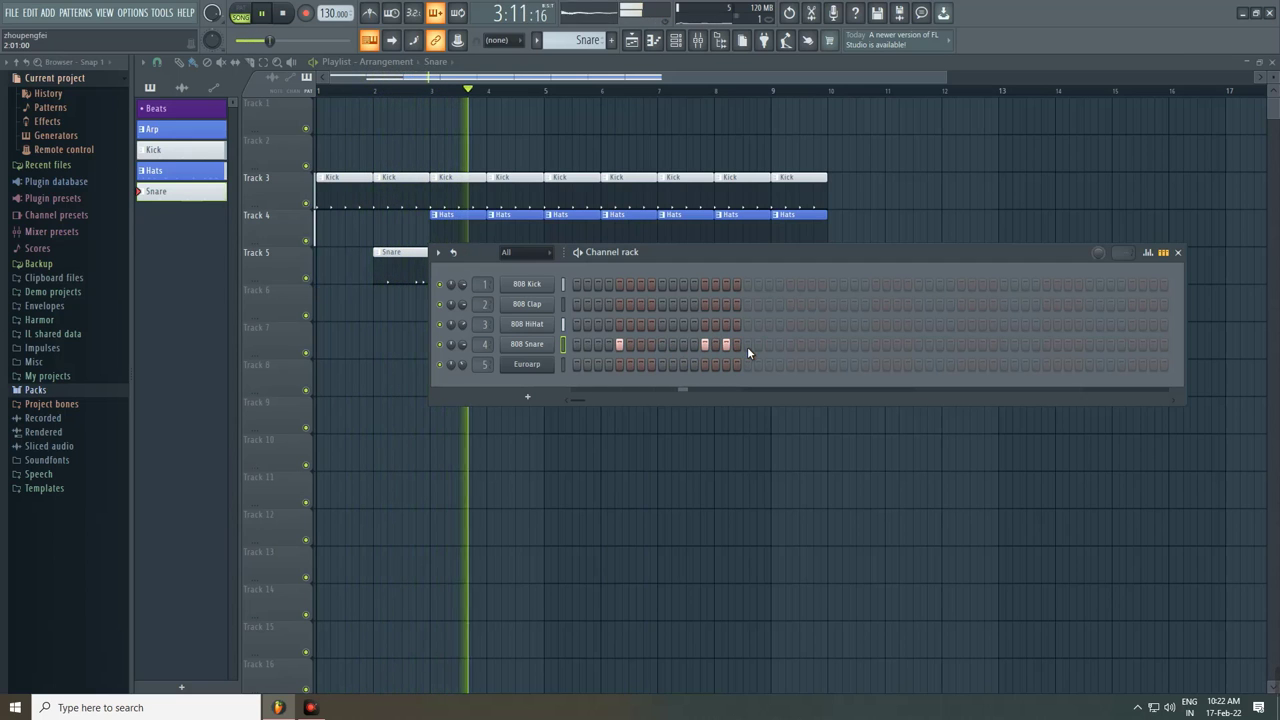
Step: Try time-stretch pitch and multiplier changes on the 808 Snare sample during playback and reset the multiplier
left_click(527, 344)
left_click_drag(433, 282, 453, 296)
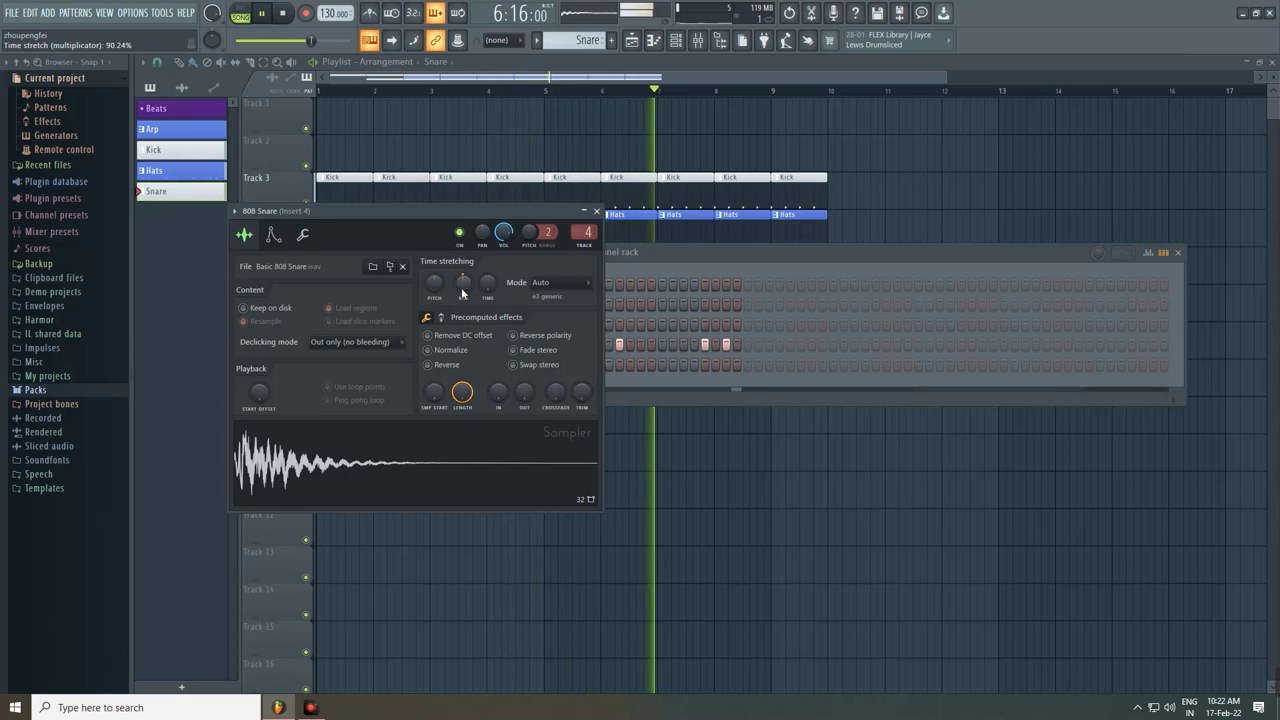
left_click_drag(461, 290, 463, 288)
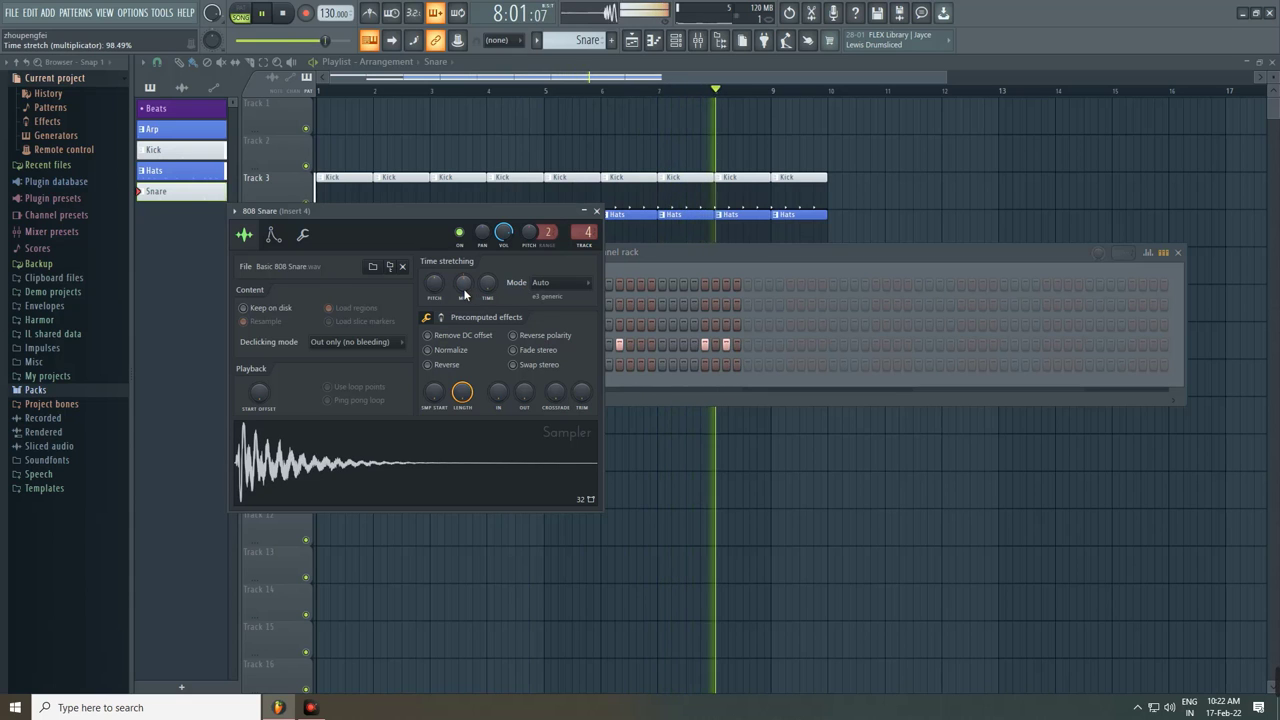
right_click(463, 288)
left_click(486, 299)
left_click(597, 211)
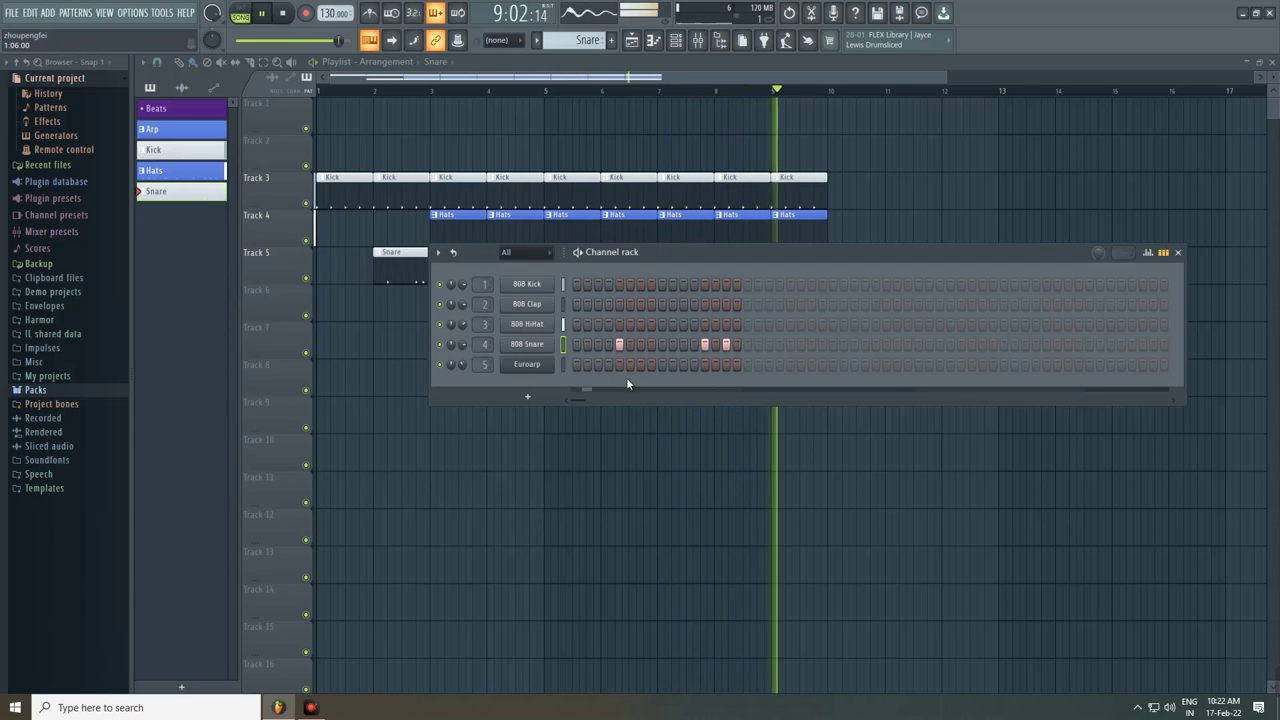
Step: Move the Channel rack clear of the playlist clips, replay the song from the start and hide the rack
left_click_drag(668, 257, 657, 433)
key("space")
key("space")
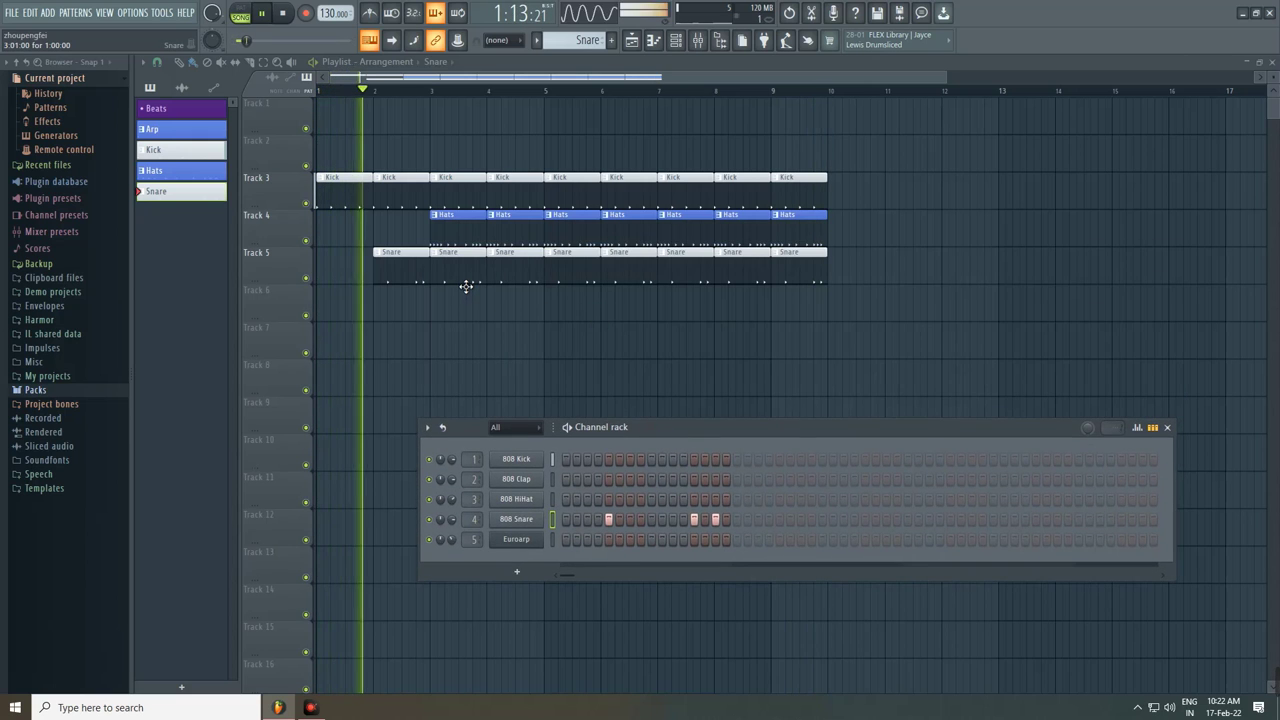
key("space")
key("F6")
Step: Select the Arp pattern and place one long Arp clip on Track 2 spanning bars 5 through 9
scroll(577, 129, "down", 2)
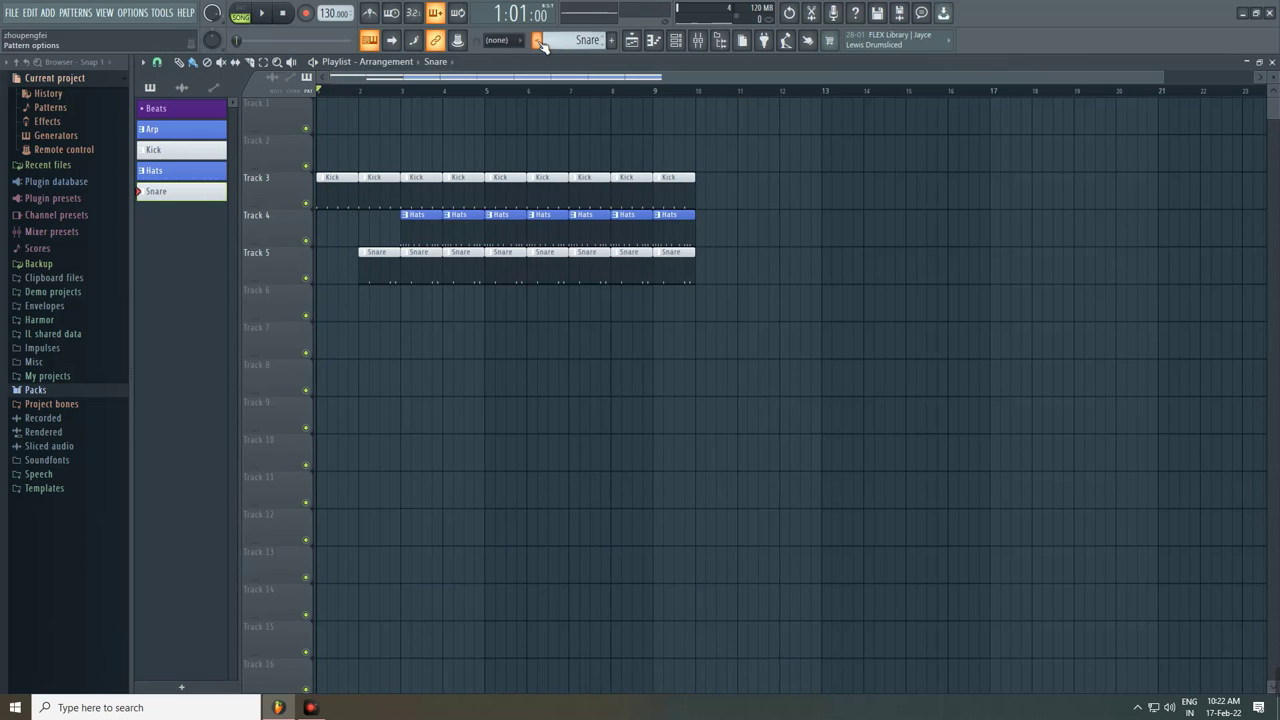
left_click(537, 40)
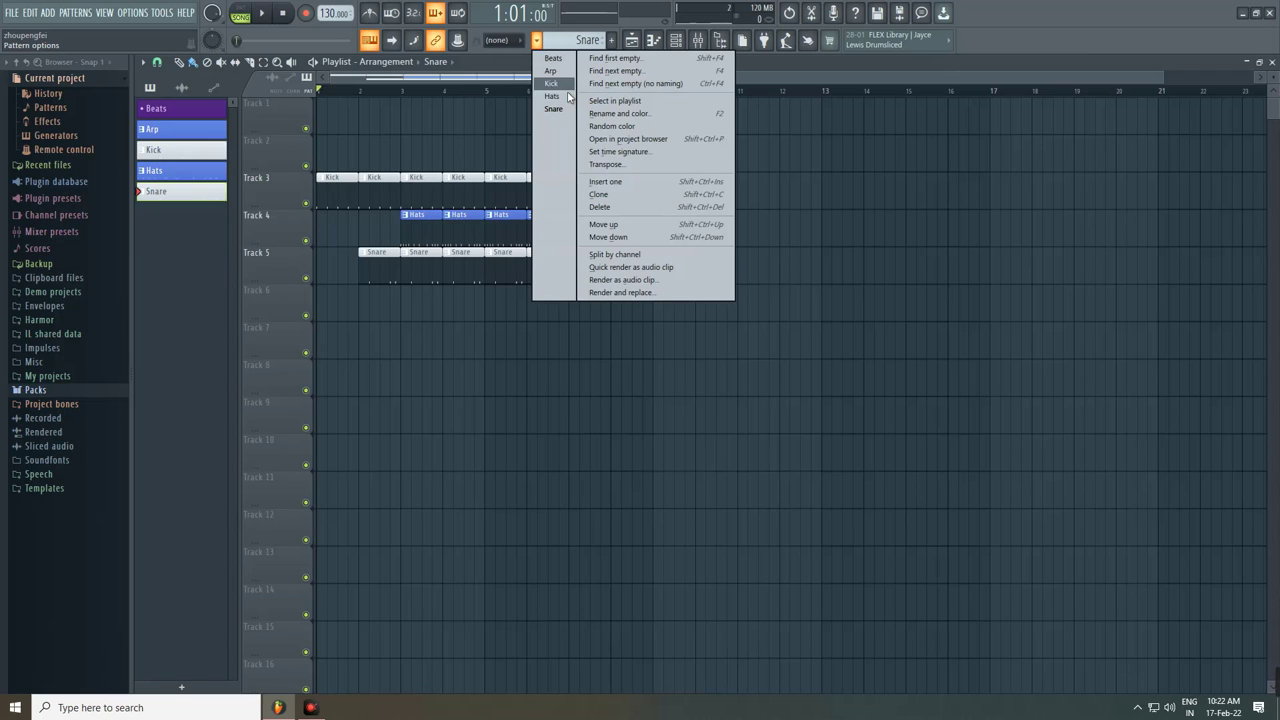
left_click(551, 71)
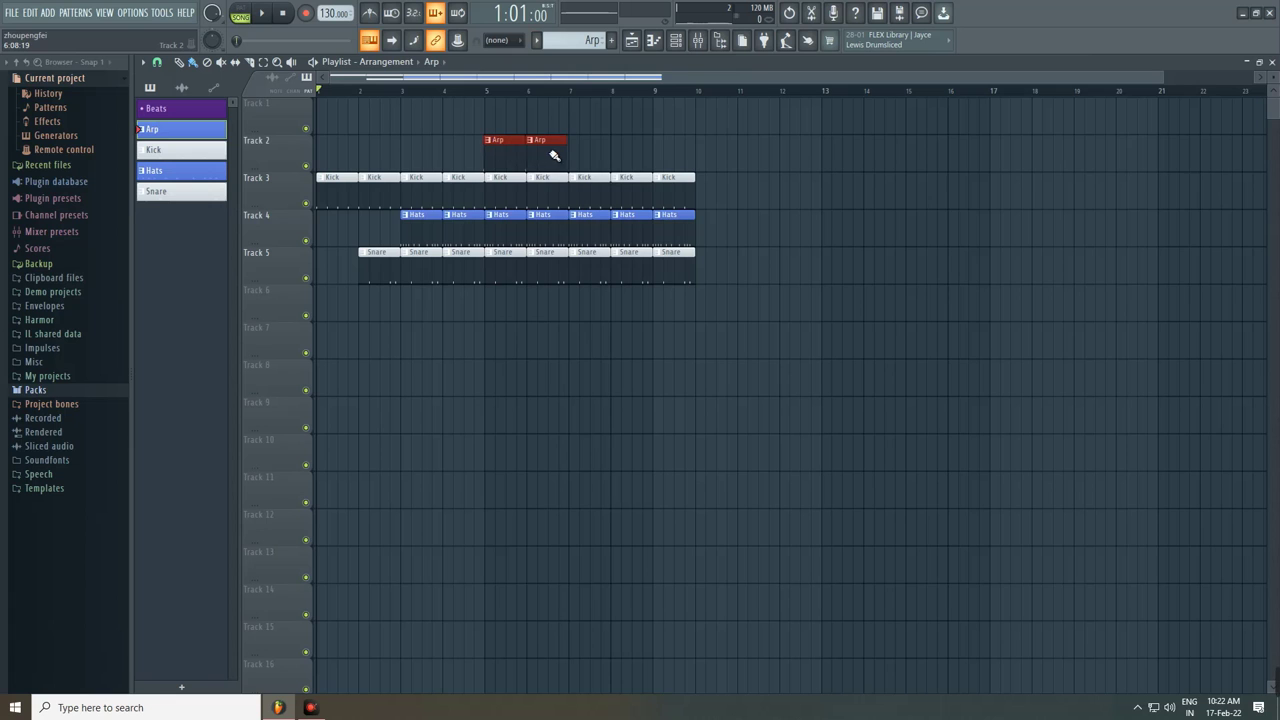
scroll(507, 165, "up", 3)
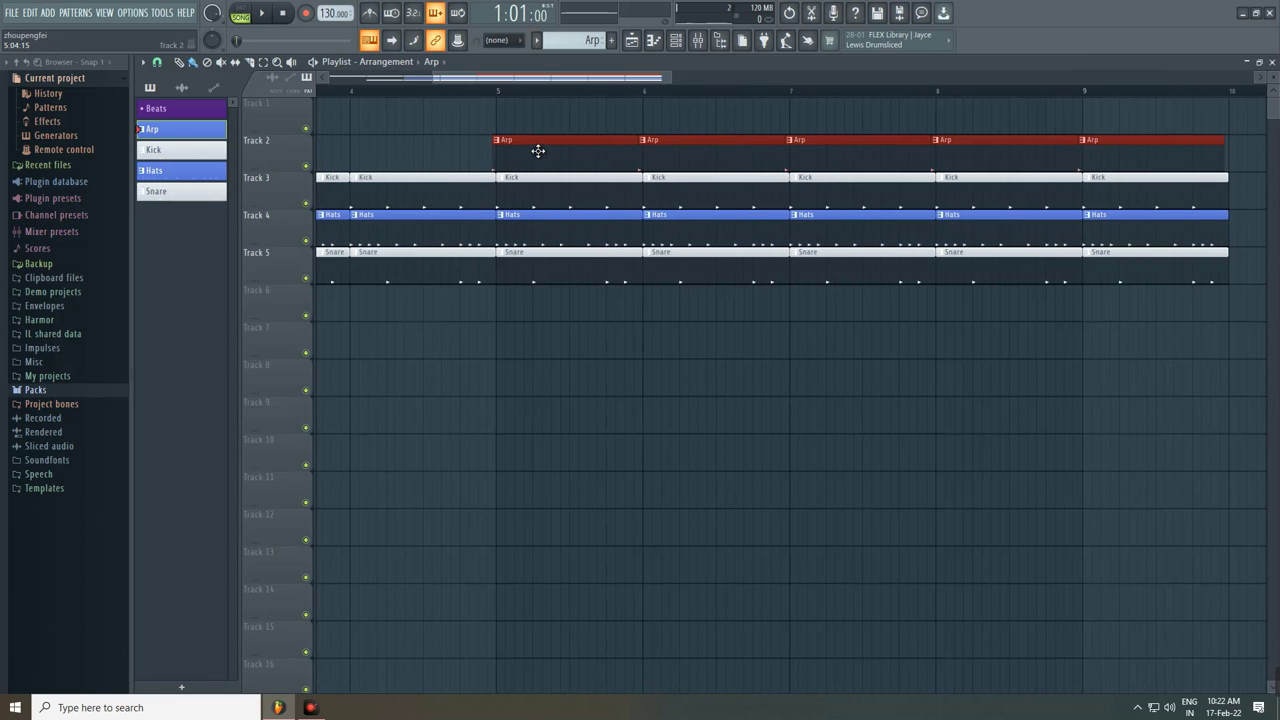
scroll(535, 158, "down", 3)
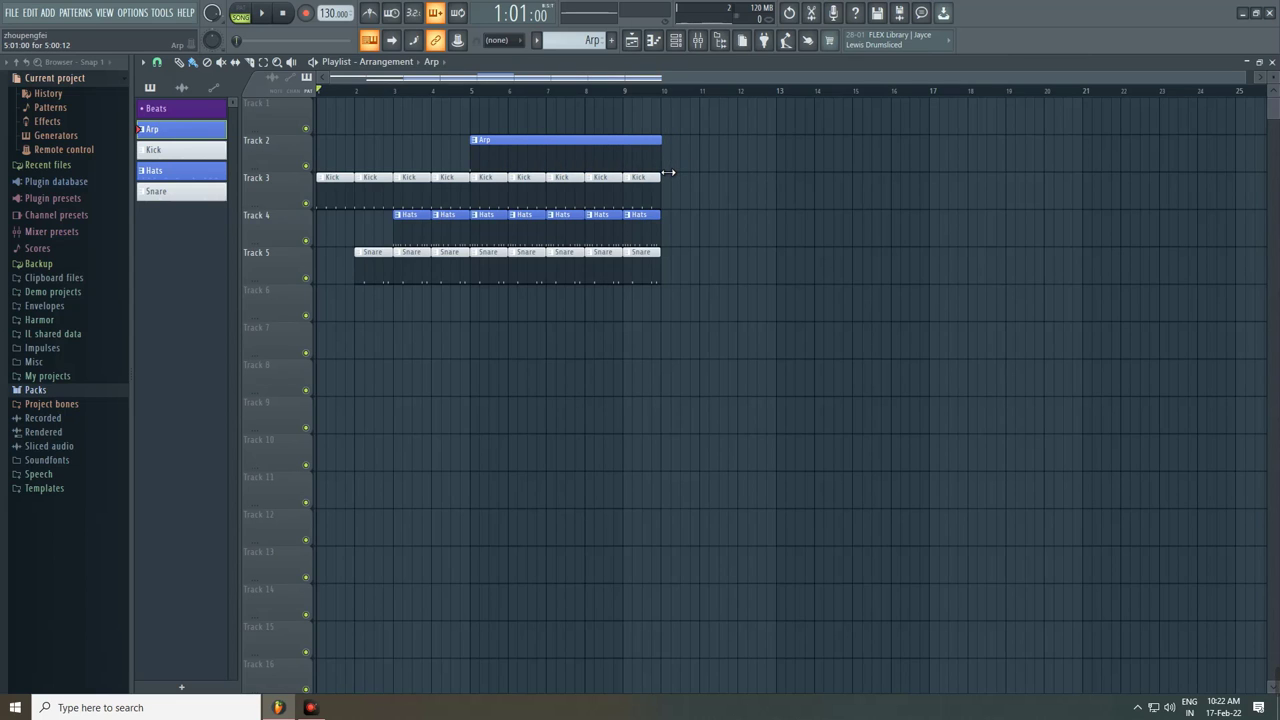
Step: Draw consecutive half-bar C5, D#5 and C#5 notes from bar 1 in the Arp pattern's Euroarp piano roll, checking them in playback
double_click(644, 156)
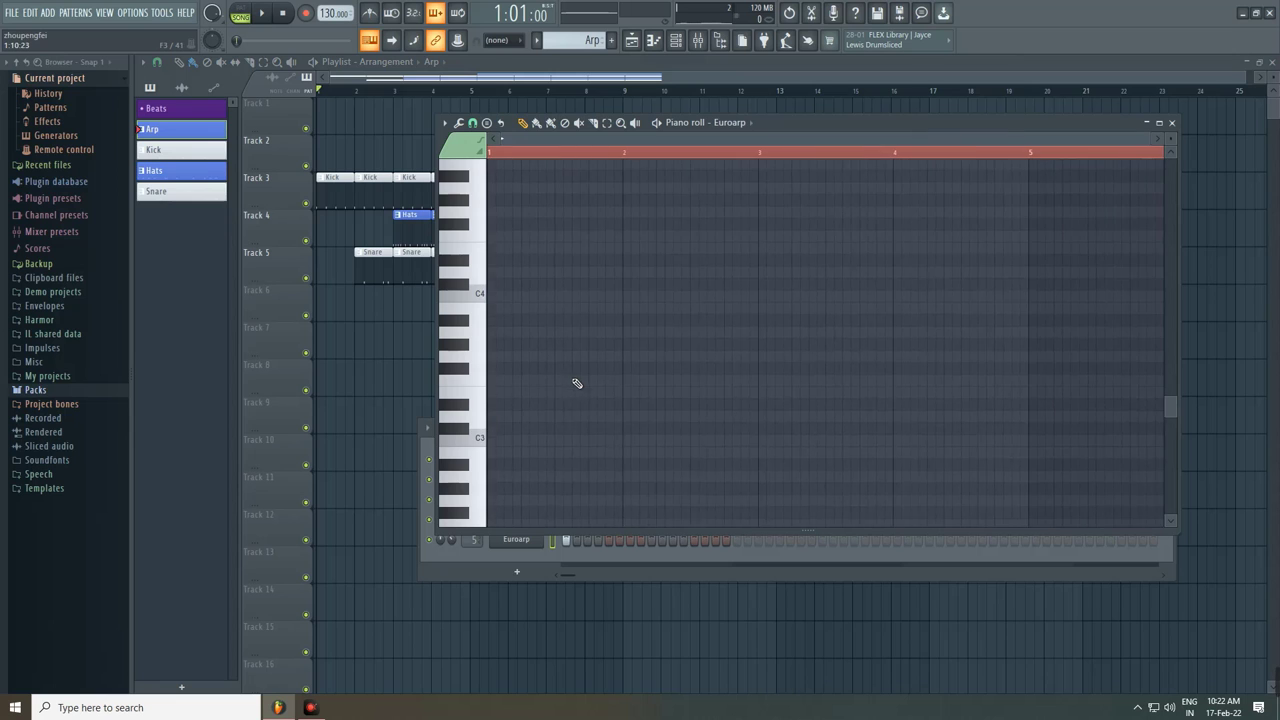
scroll(577, 389, "up", 6)
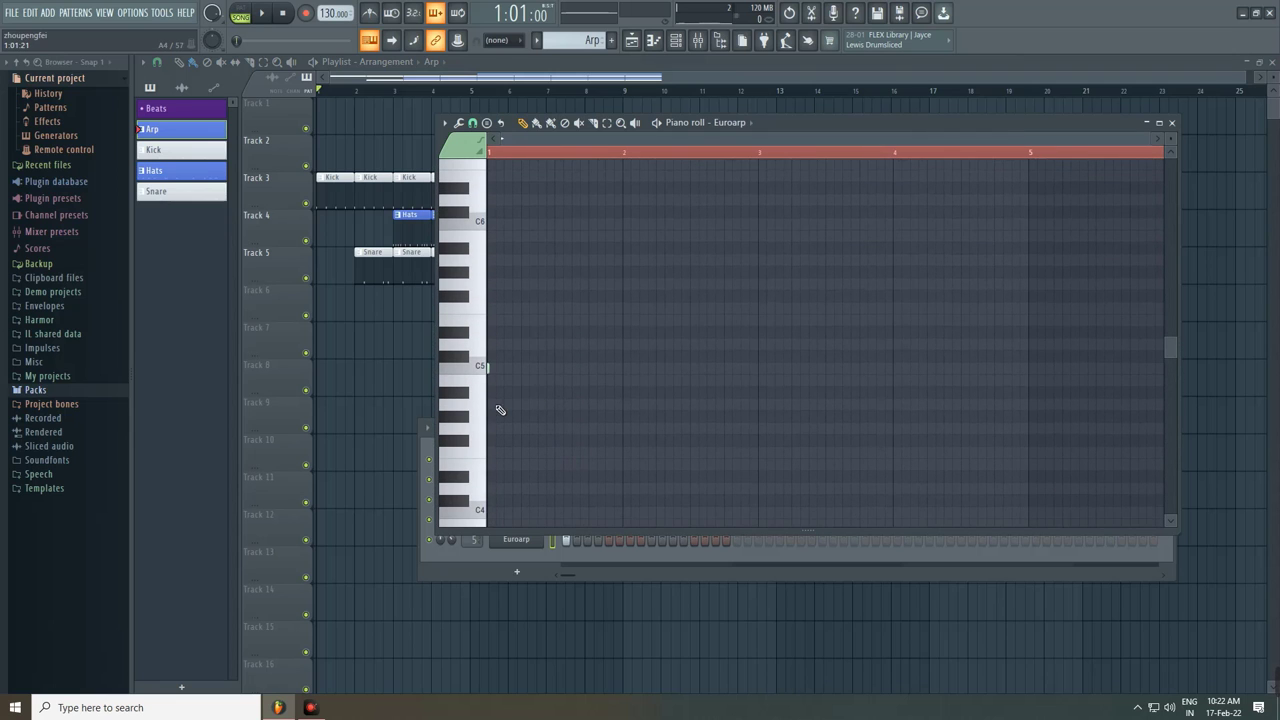
key("space")
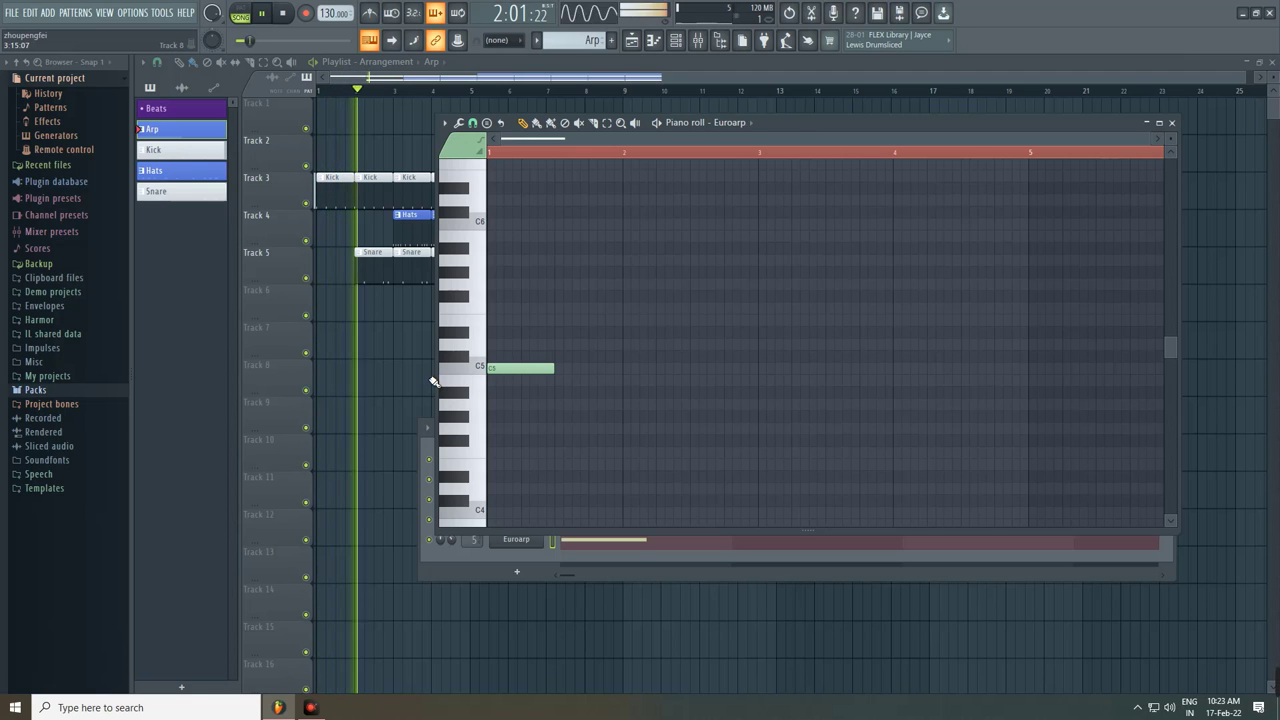
left_click_drag(777, 122, 800, 302)
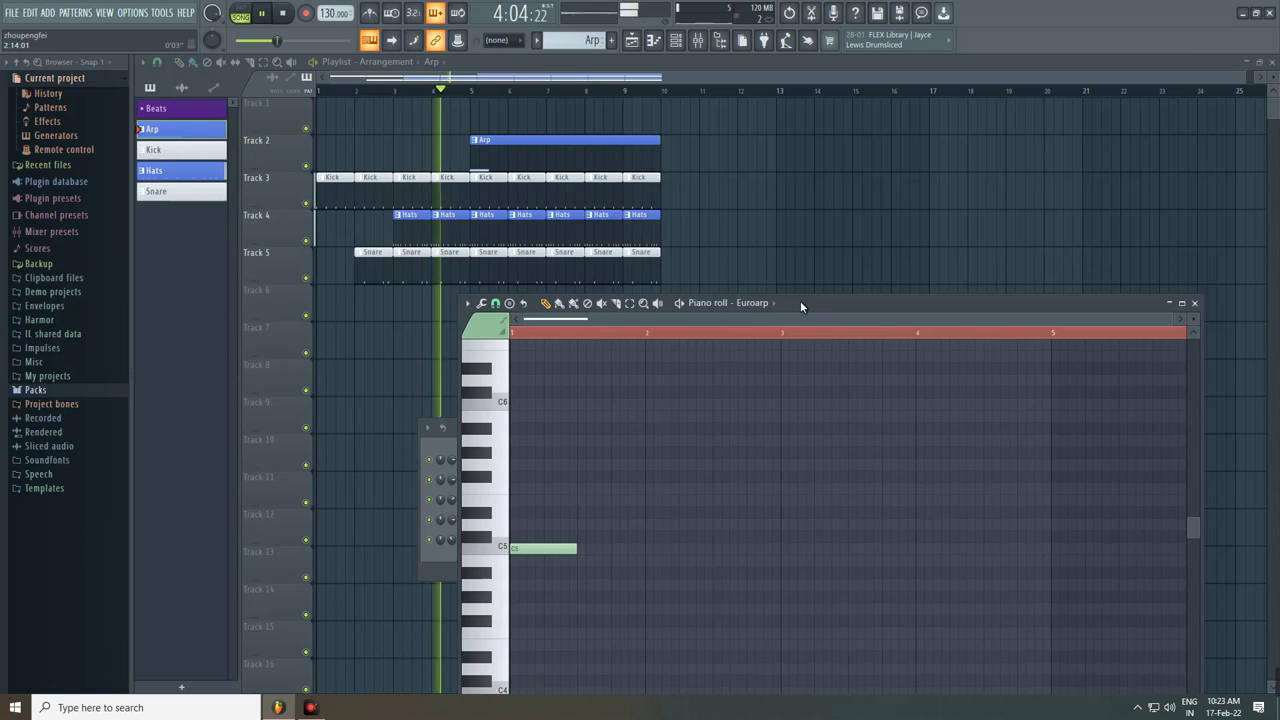
left_click(605, 513)
left_click(660, 537)
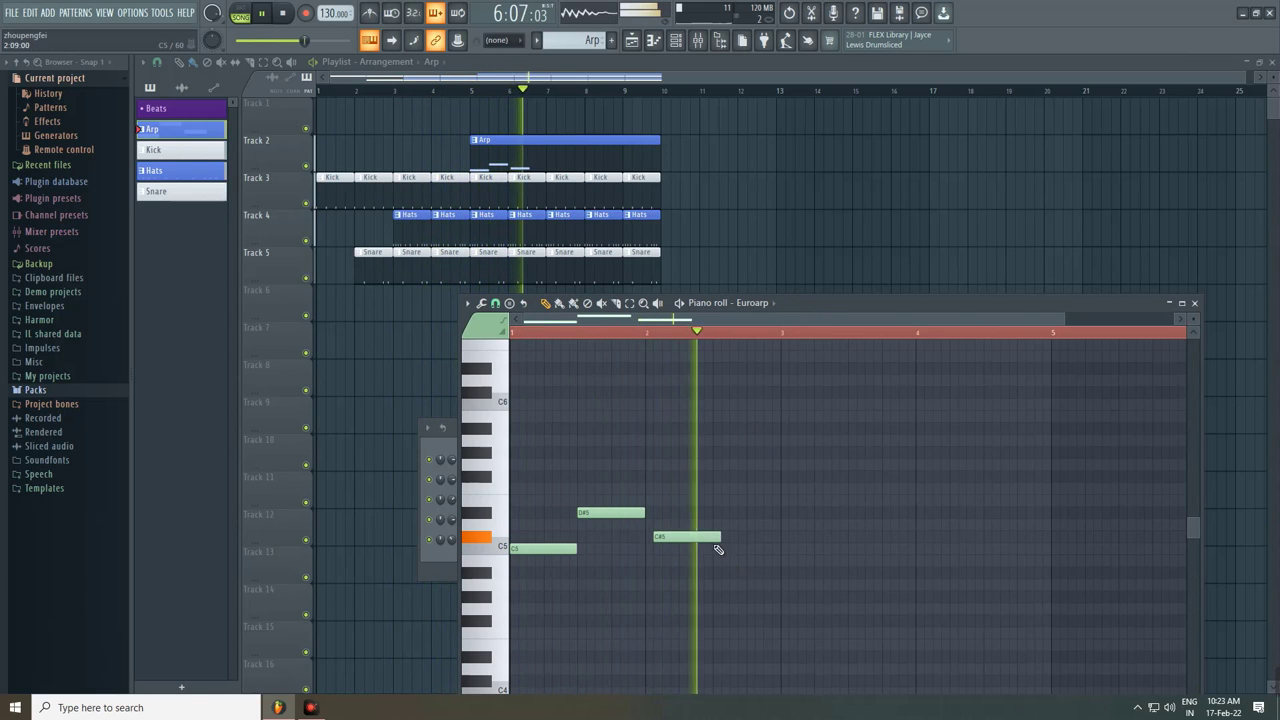
key("space")
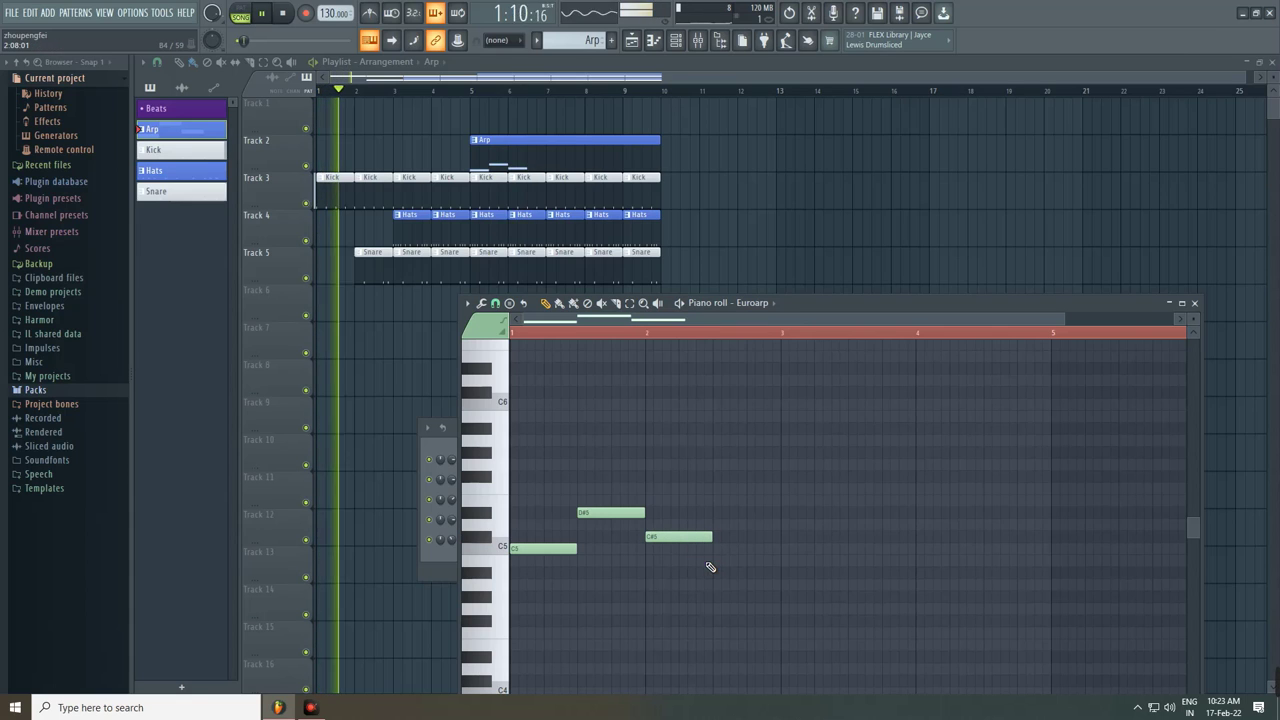
Step: Audition the melody from bar 4 of the song and add a half-bar C5 note directly after the C#5 note
left_click(434, 94)
key("space")
double_click(574, 162)
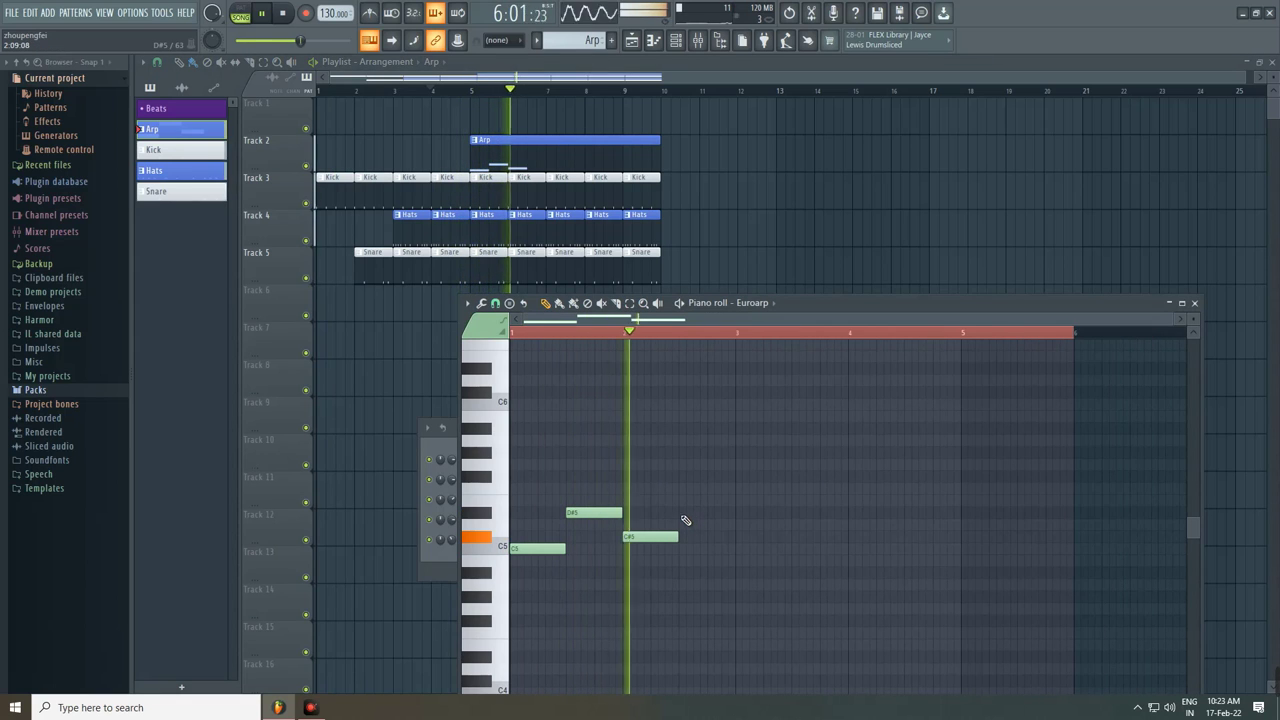
key("space")
key("space")
right_click(711, 515)
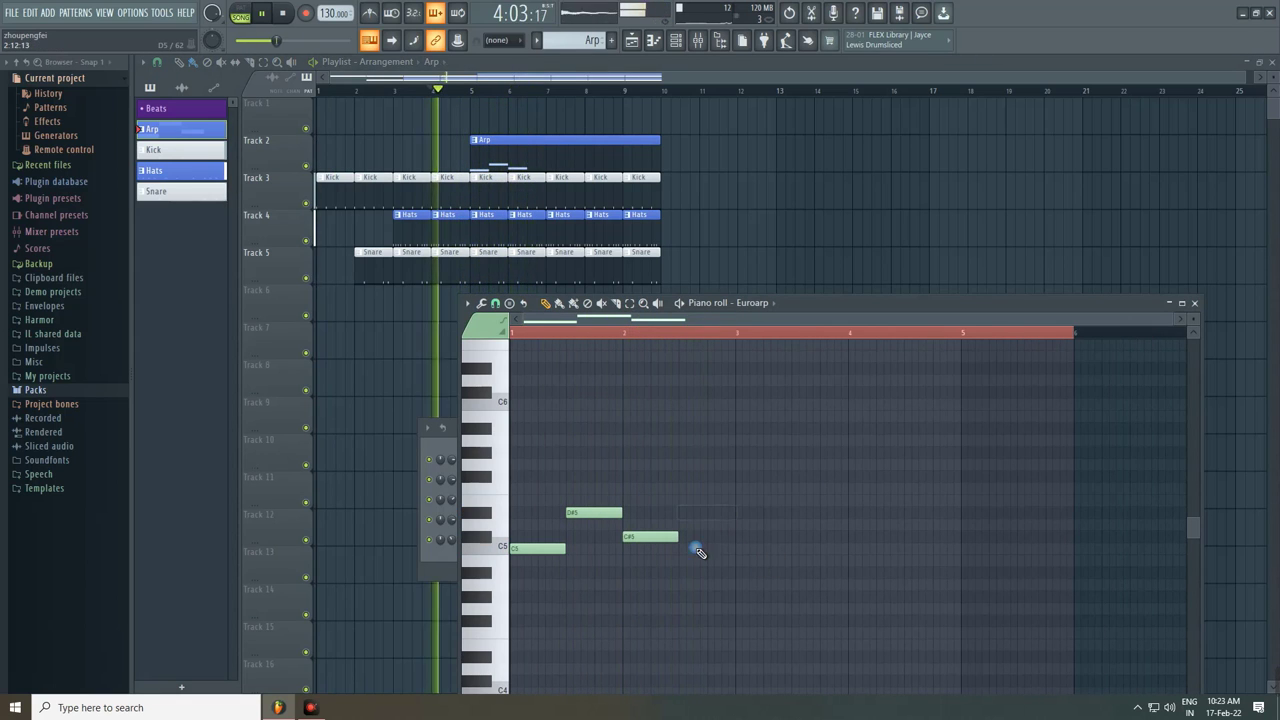
left_click(700, 552)
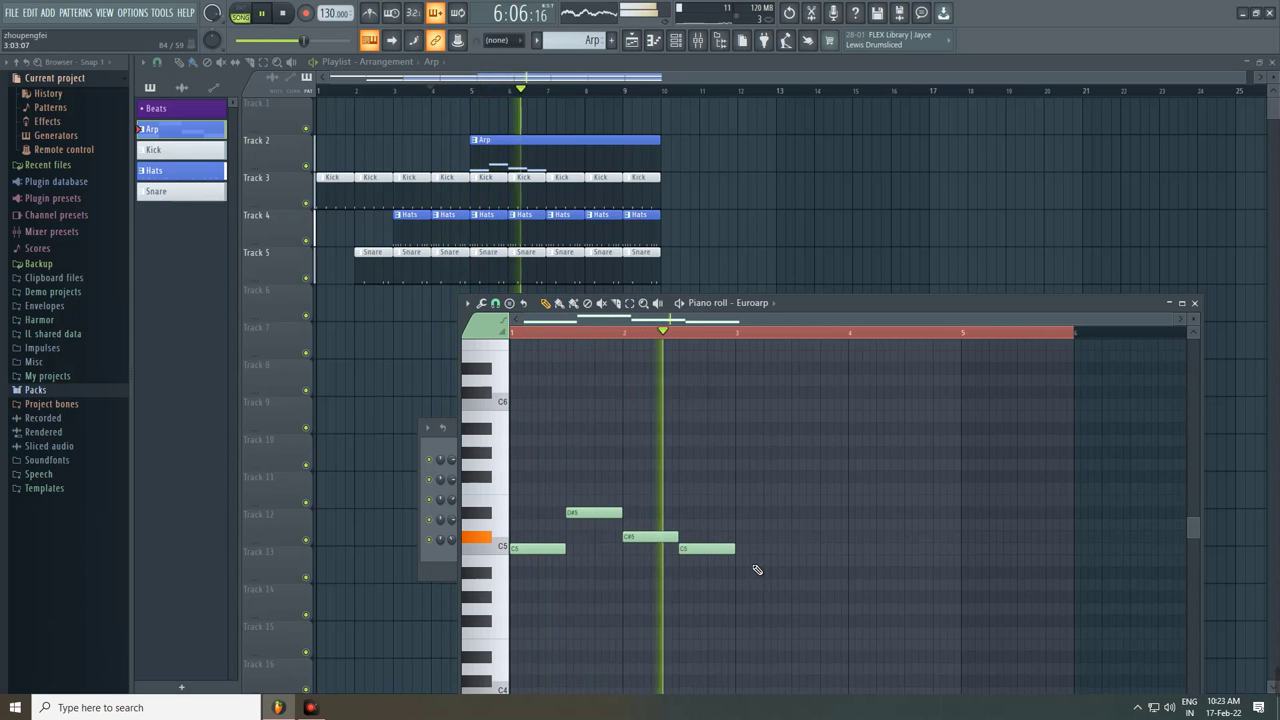
key("space")
Step: Duplicate the four-note Euroarp phrase into bars 3 and 4 of the piano roll and play the song
left_click_drag(750, 565, 499, 486)
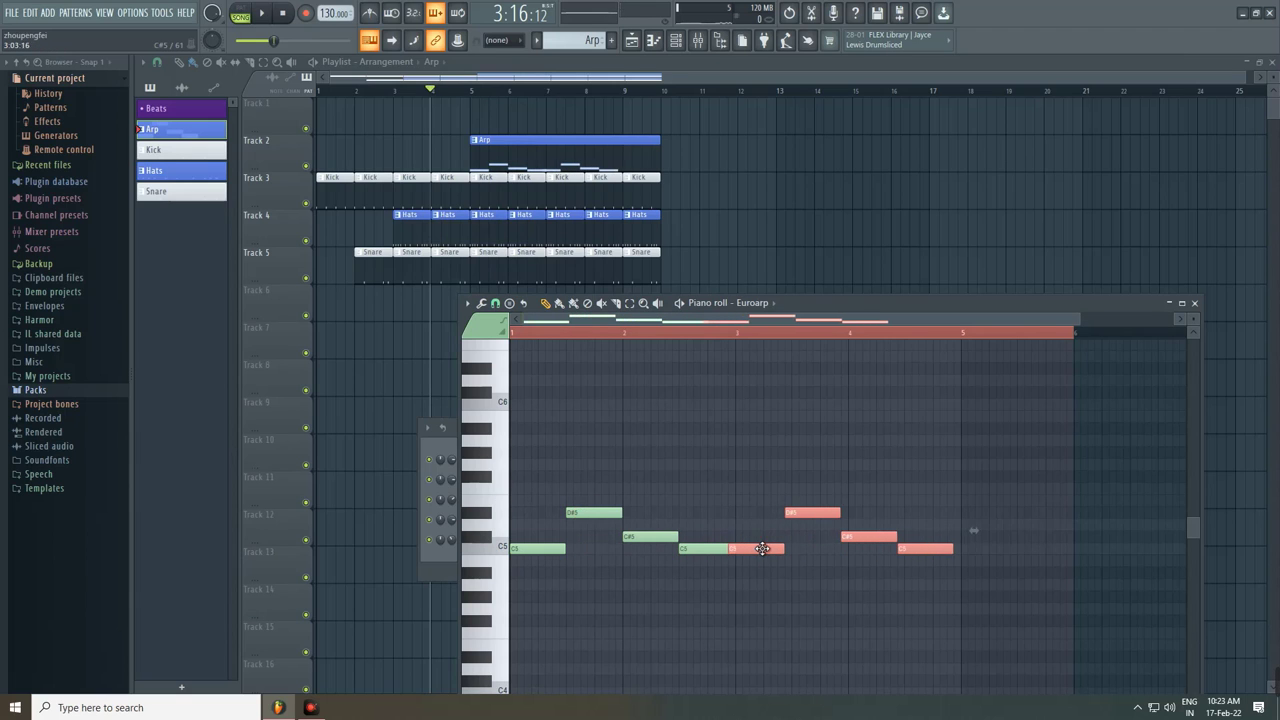
key("space")
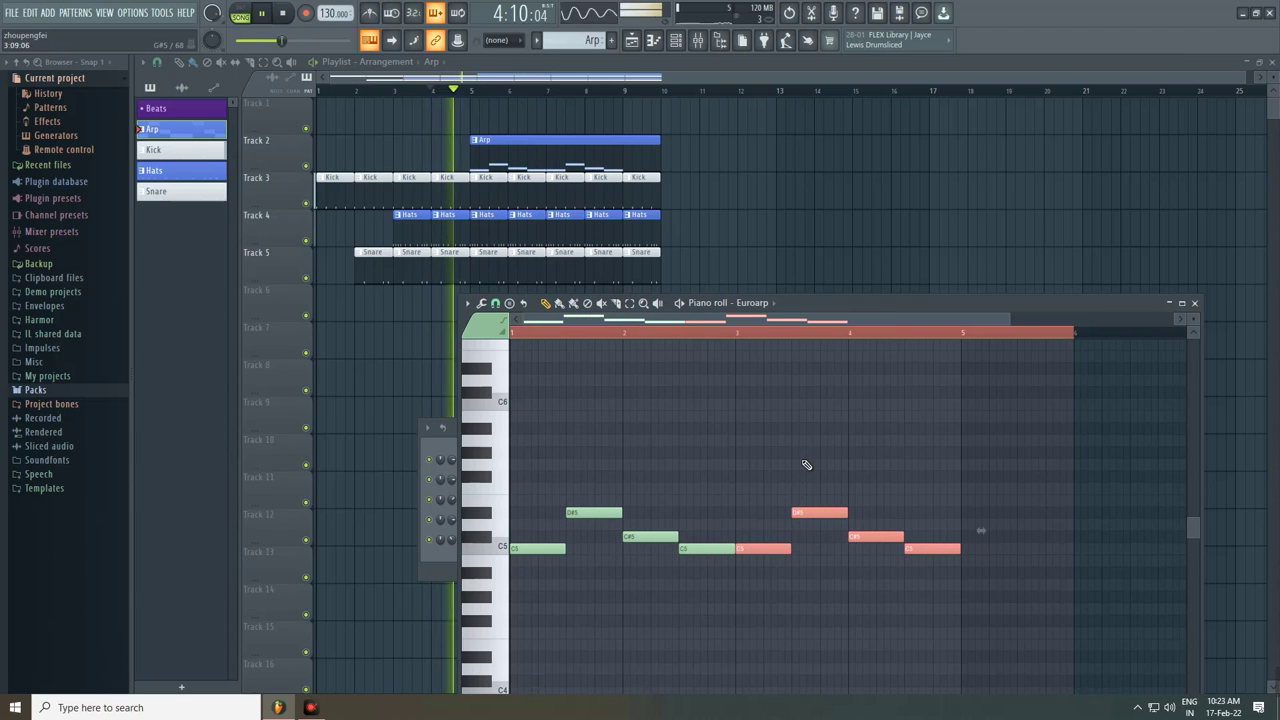
left_click(1032, 553)
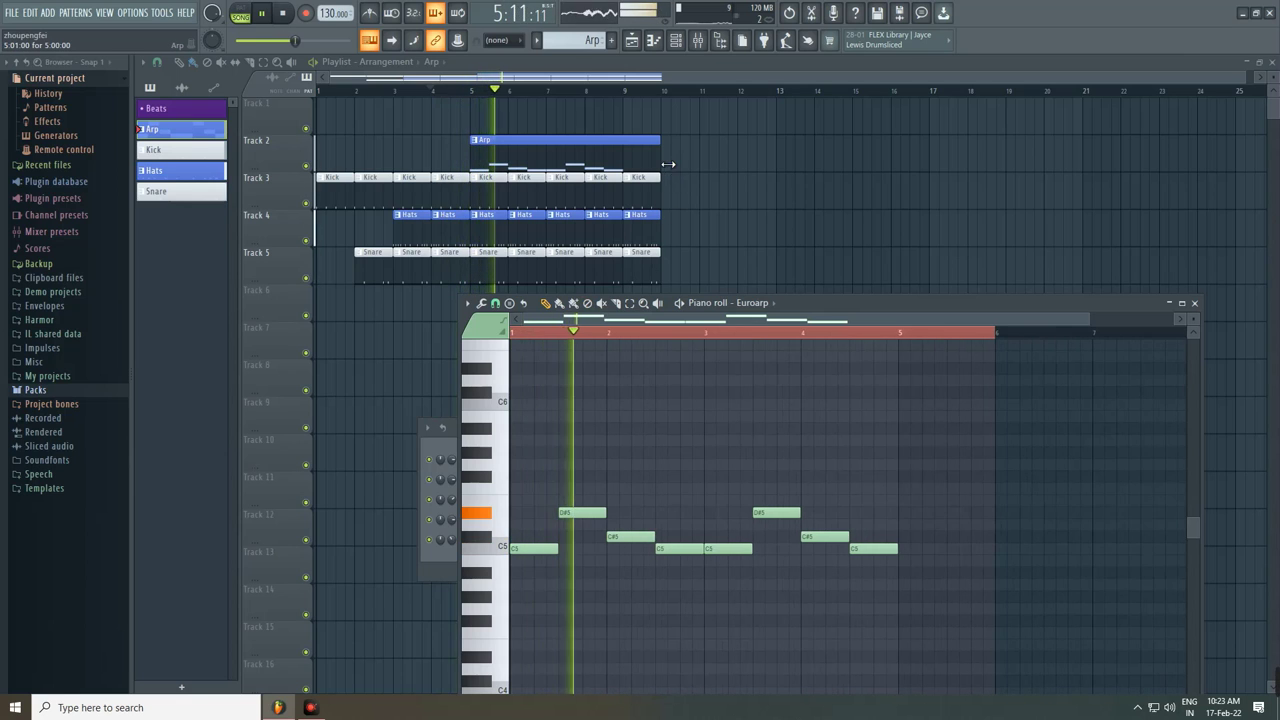
Step: Shorten the Arp clip to end after bar 8 and delete the Hats clip in bar 9
left_click_drag(659, 166, 632, 172)
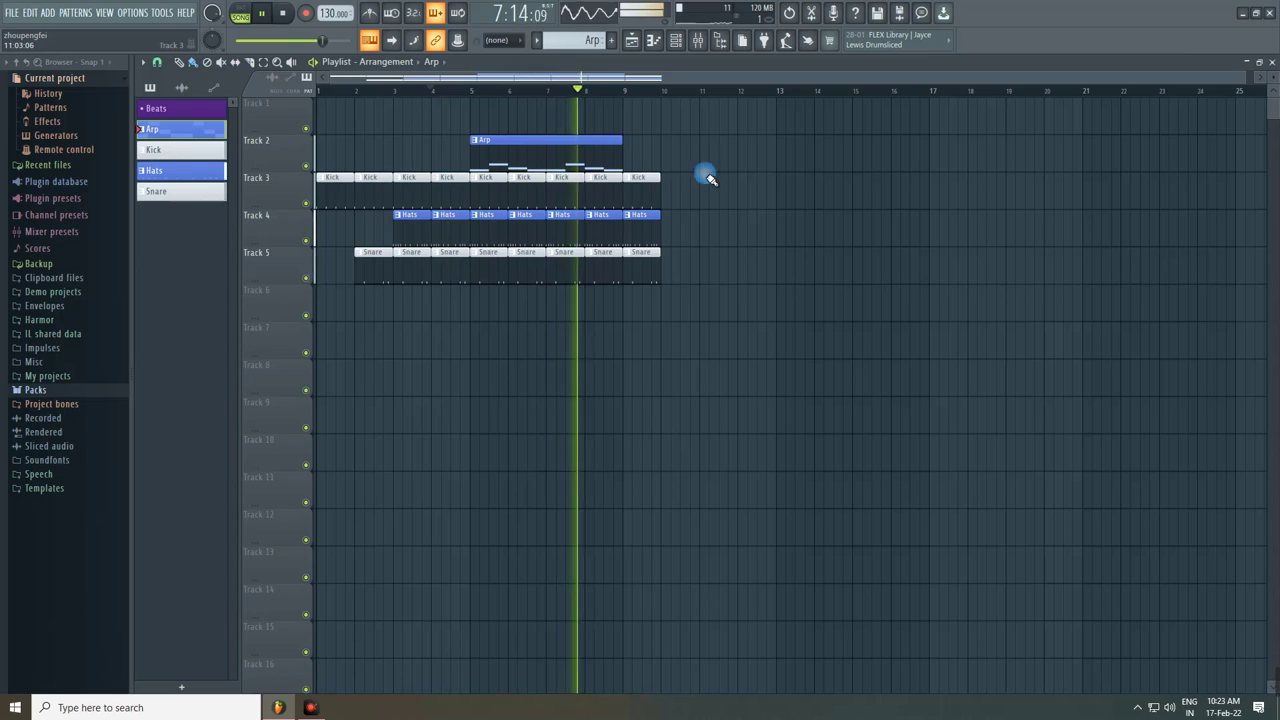
right_click(654, 242)
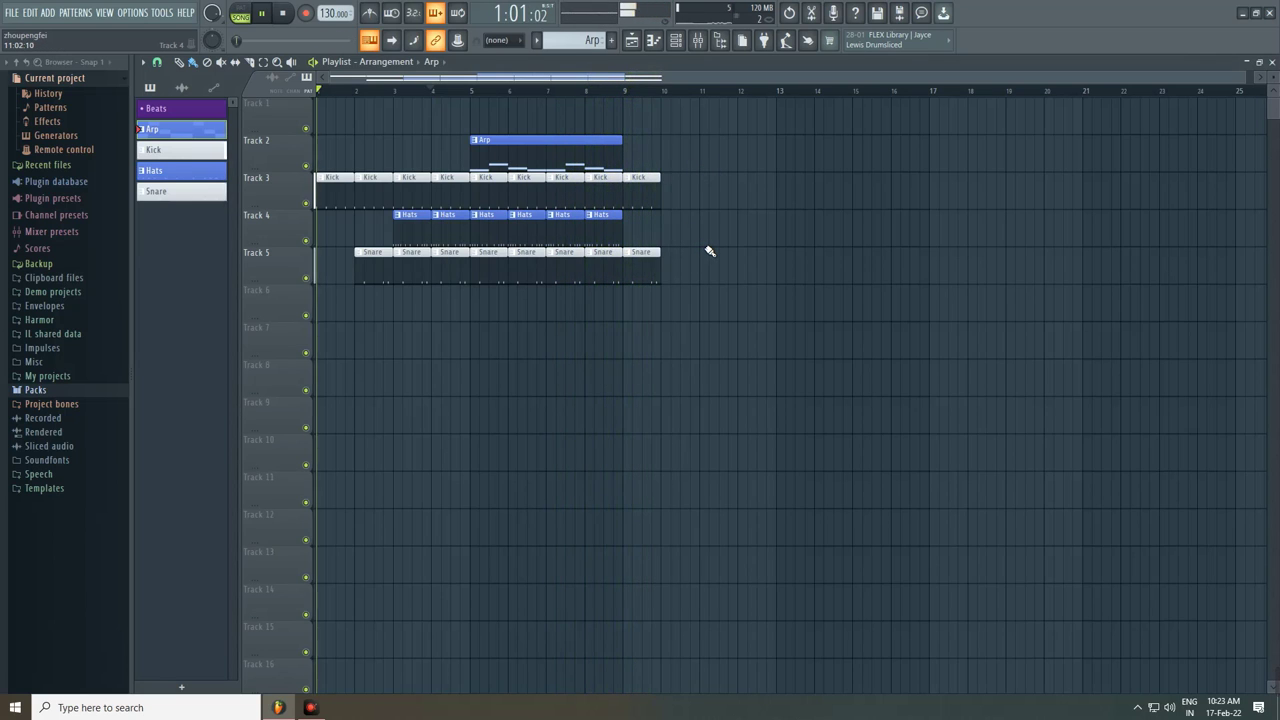
Step: Delete the Snare clips in bars 2 and 3 on Track 5 and play the arrangement
scroll(427, 262, "up", 2)
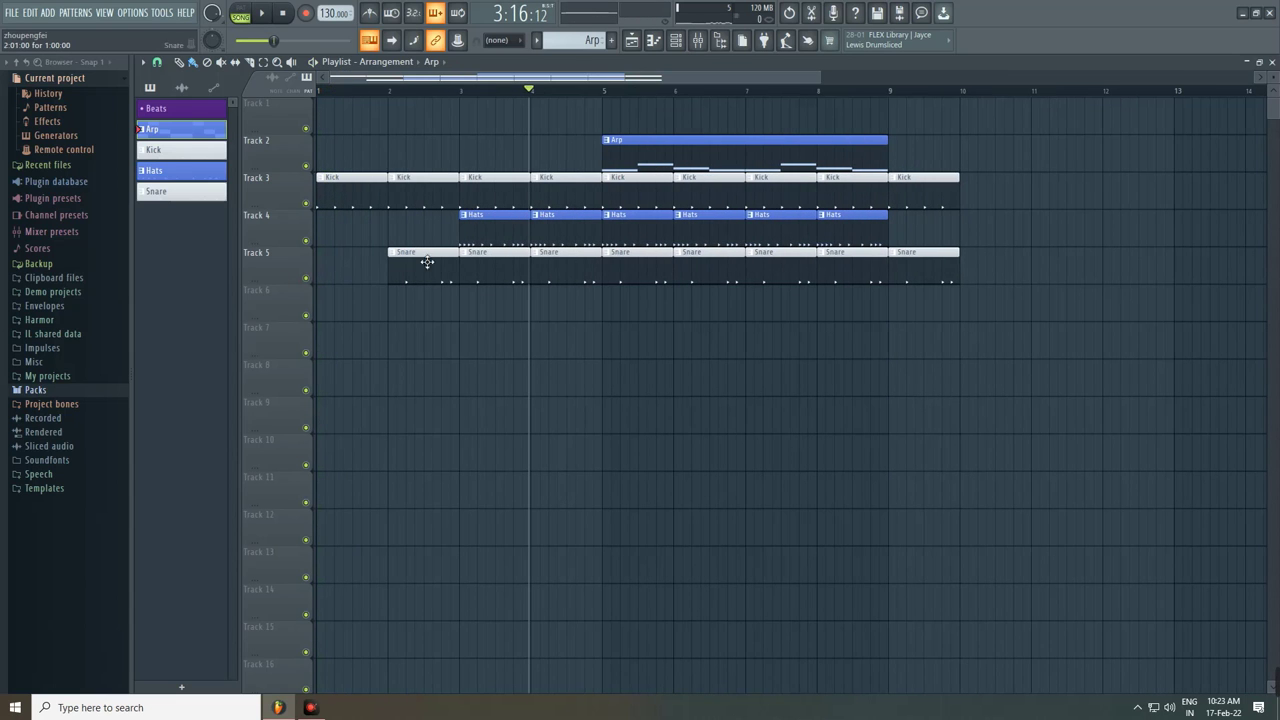
scroll(414, 294, "down", 1)
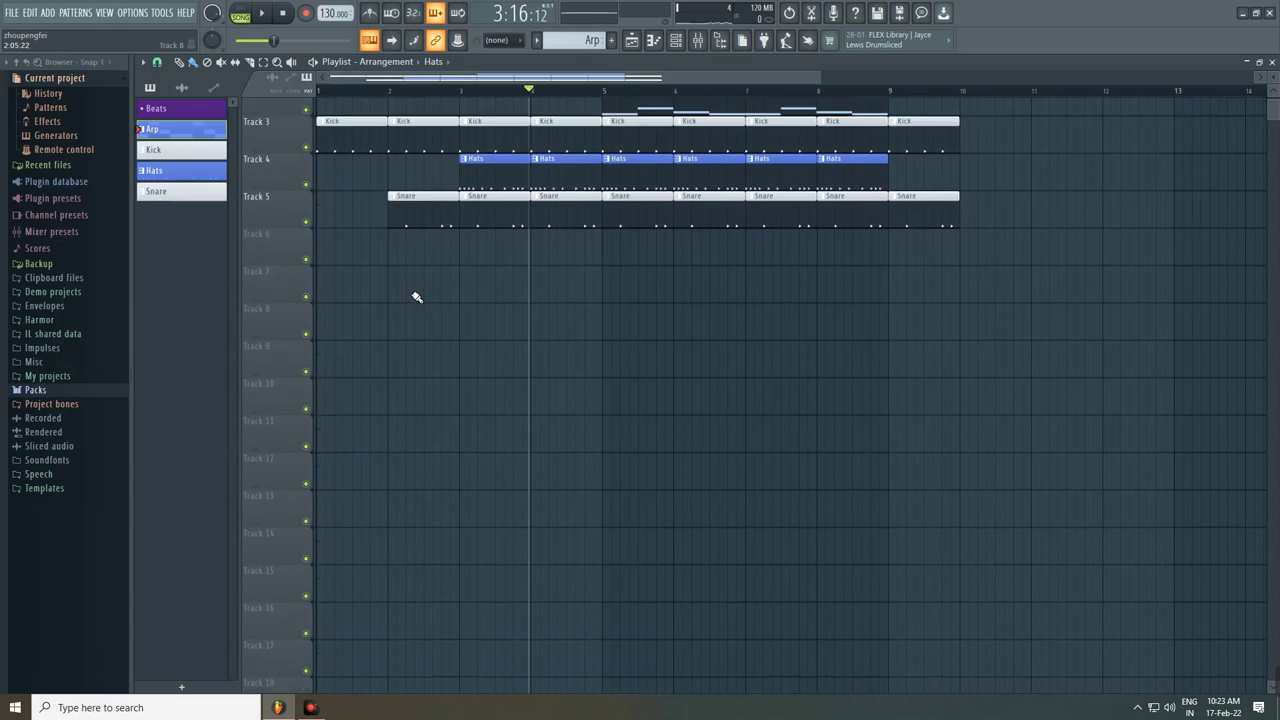
scroll(418, 290, "up", 1)
key("space")
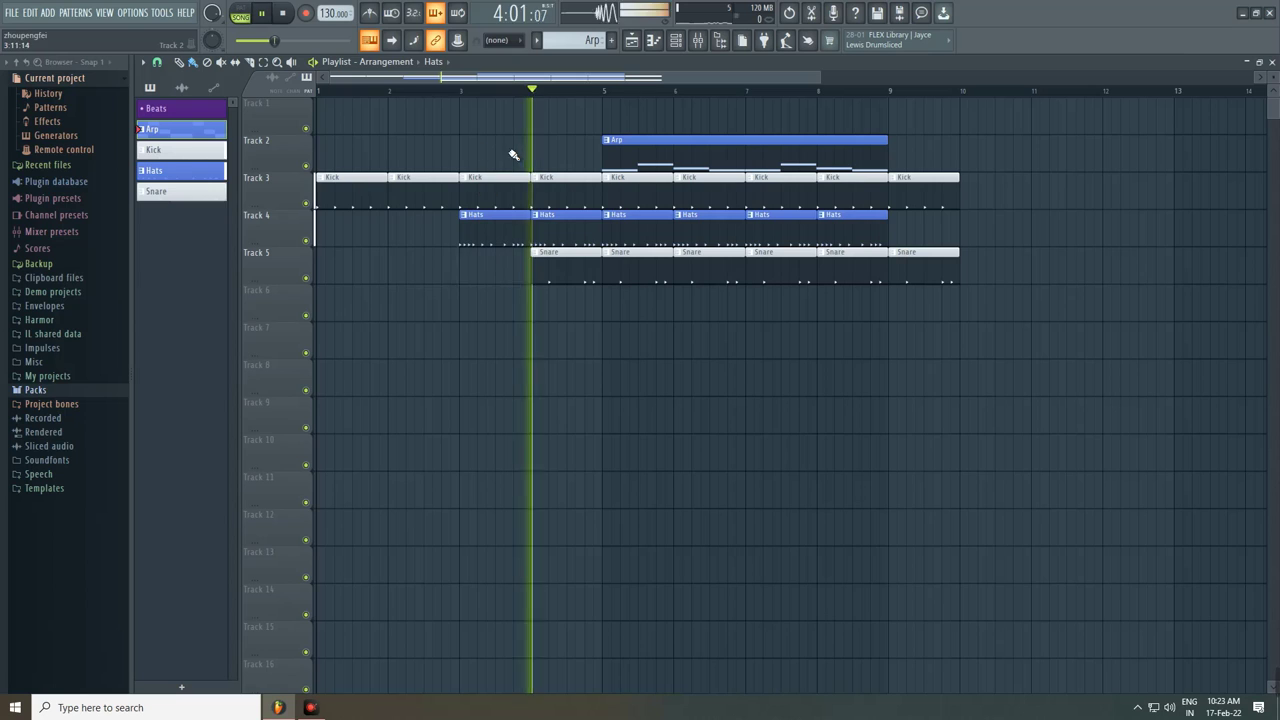
key("space")
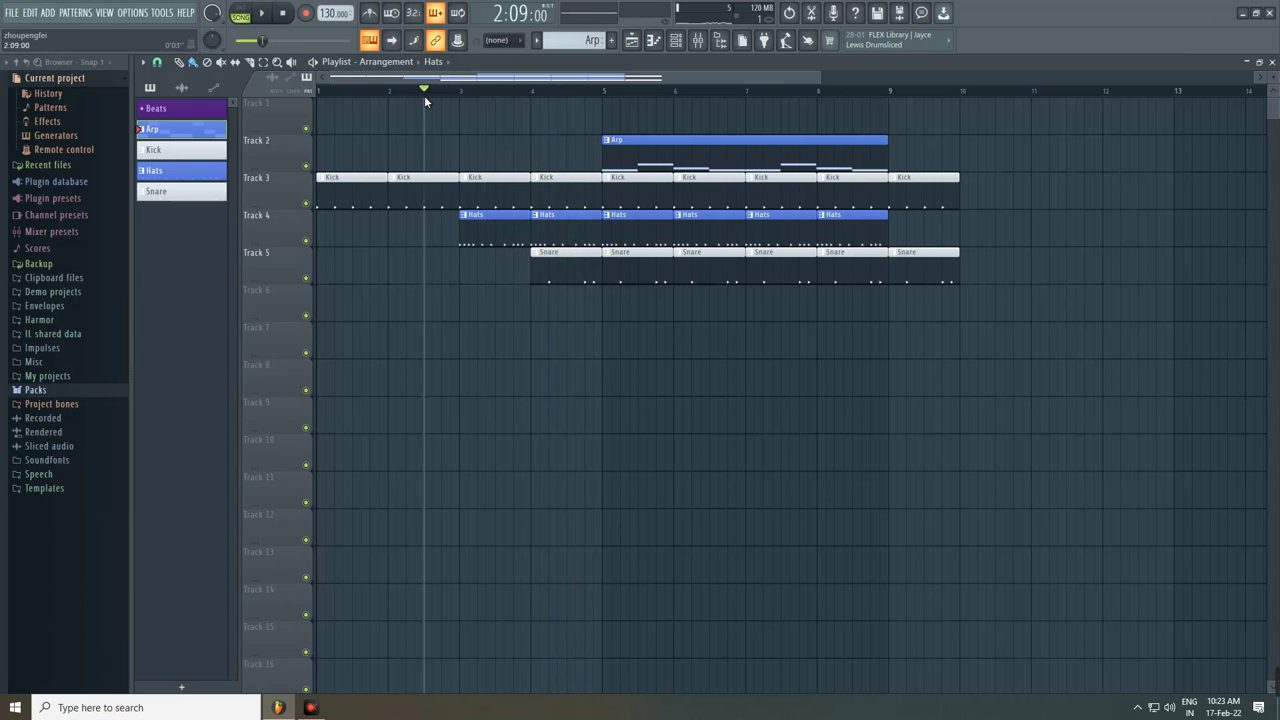
Step: Select the Kick pattern and move the 808 Kick hit from step 5 to step 7, checking it in playback
key("F6")
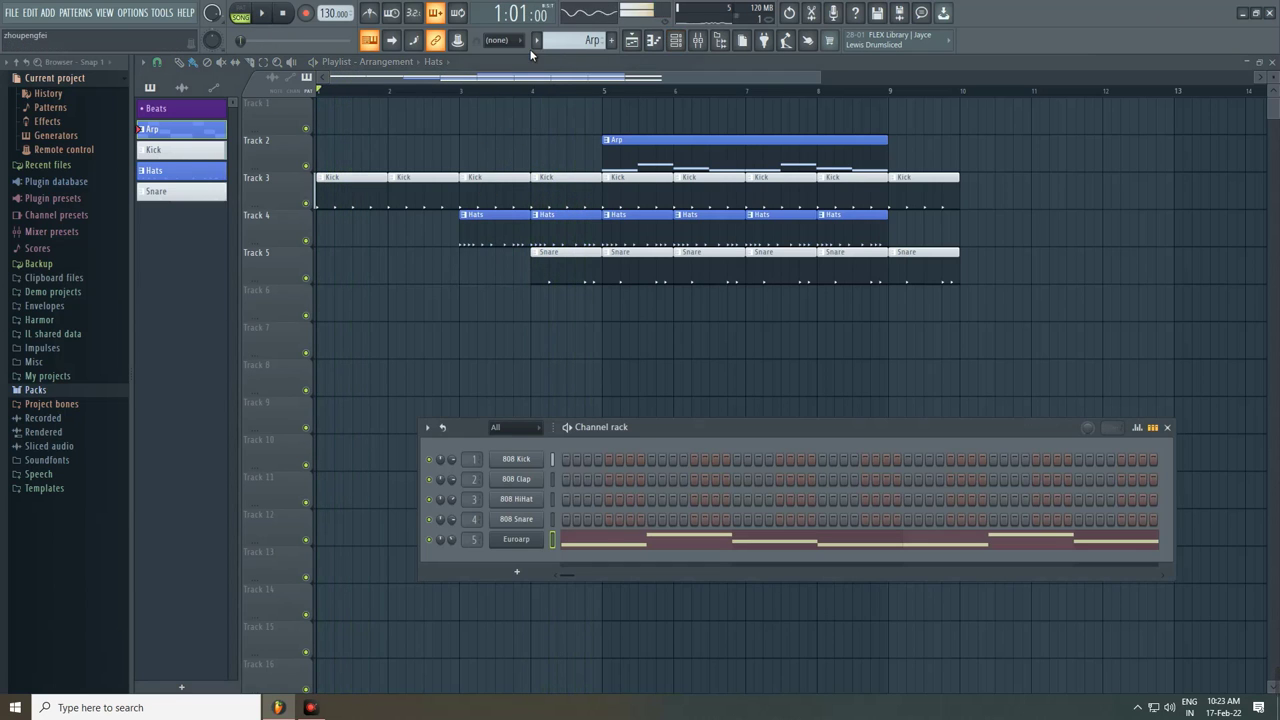
key("space")
left_click(537, 41)
left_click(553, 83)
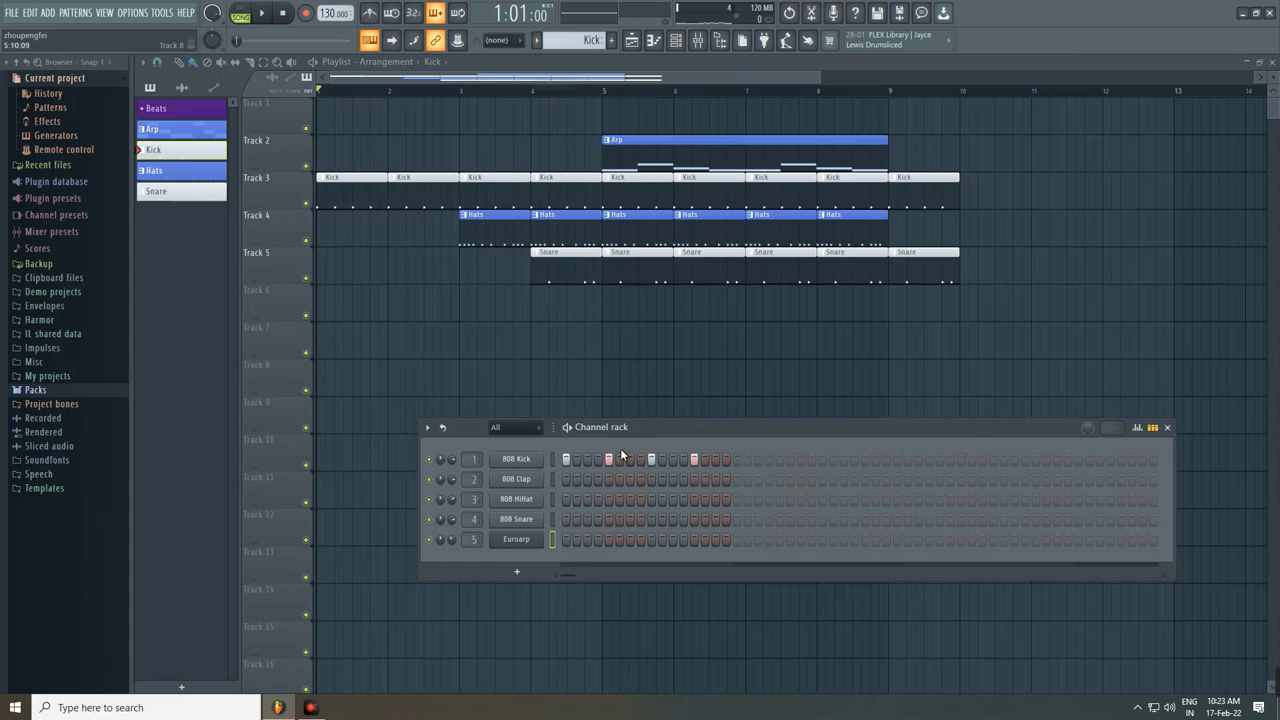
key("space")
left_click(630, 459)
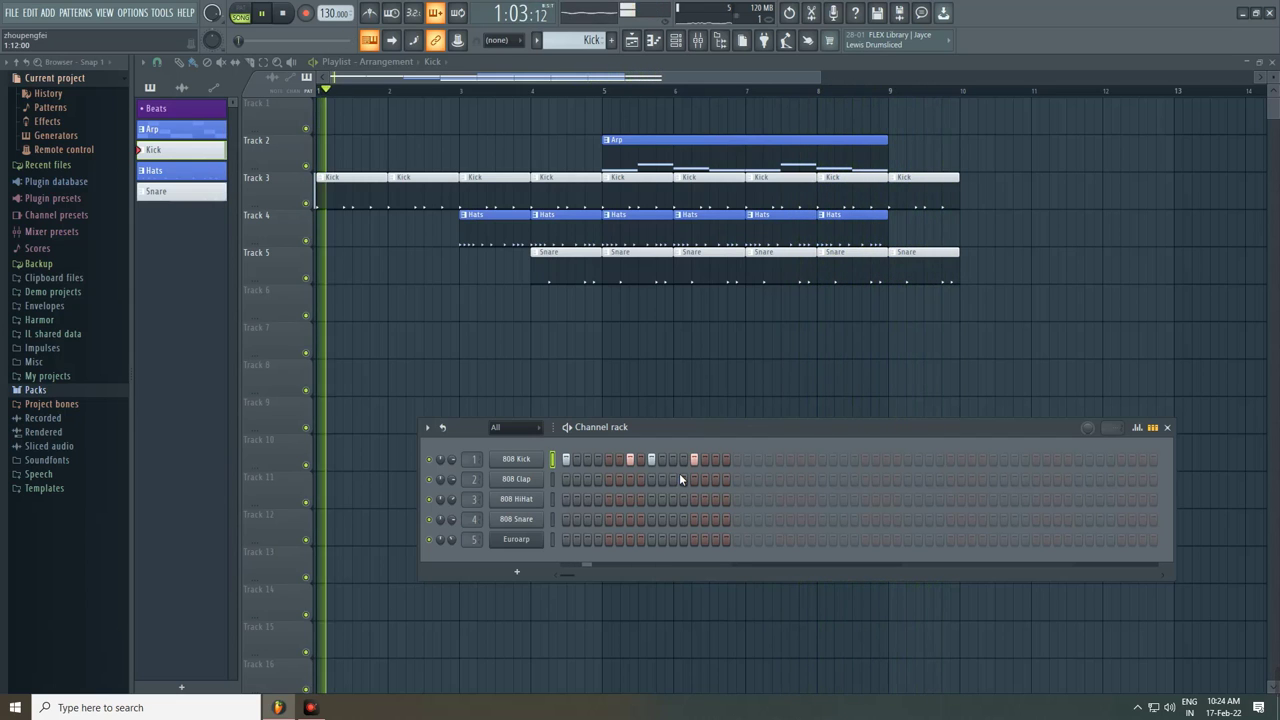
Step: Adjust the 808 Kick sample's time-stretch pitch slightly during playback, close its settings and stop the song
left_click(518, 462)
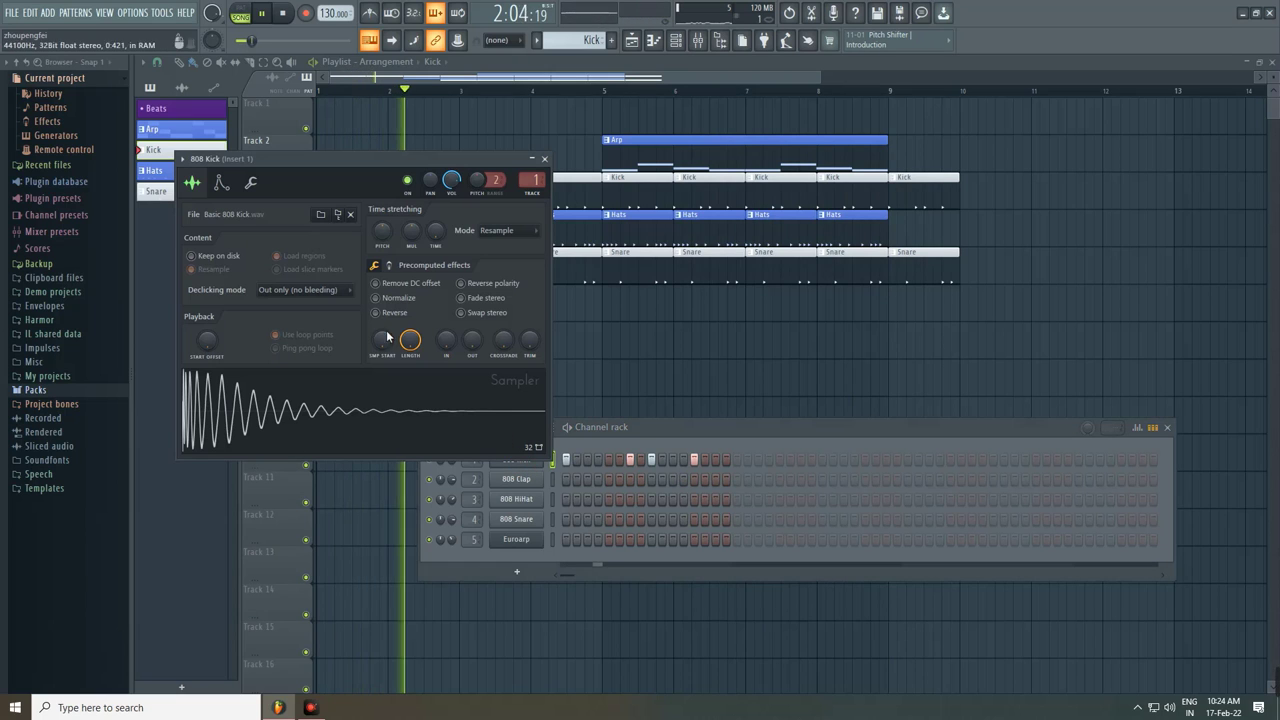
scroll(383, 234, "up", 1)
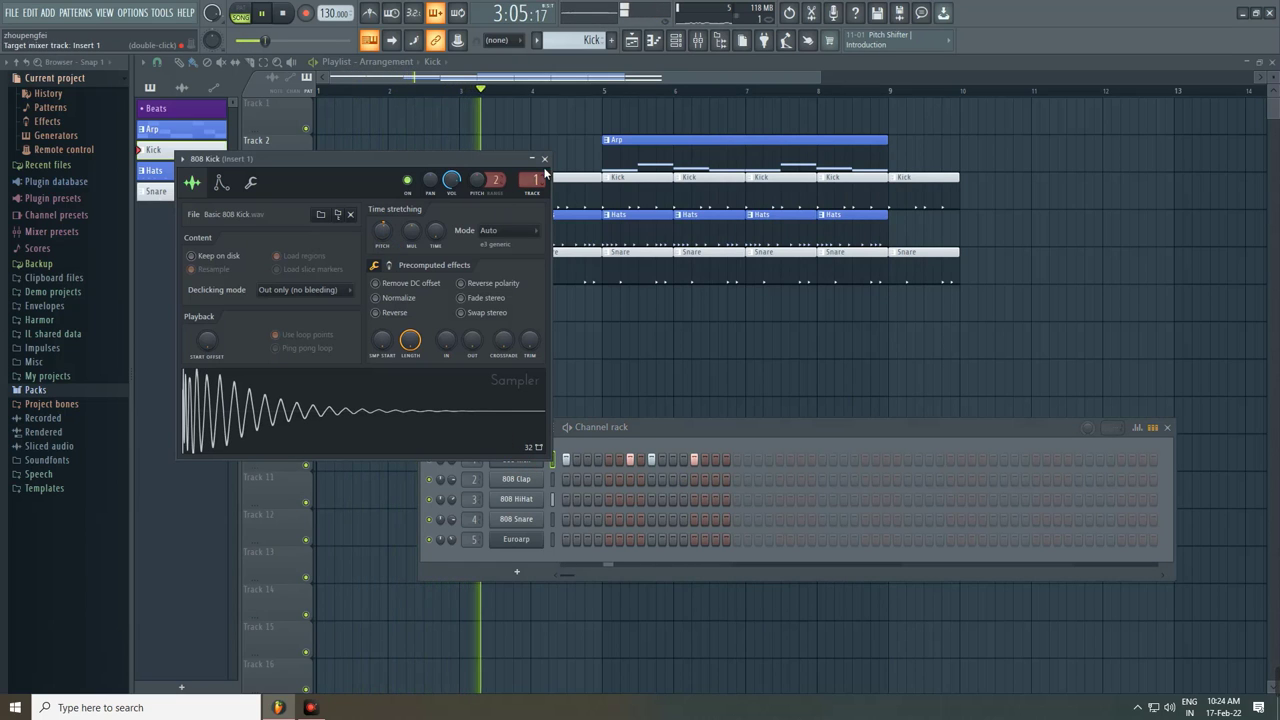
left_click(545, 160)
key("space")
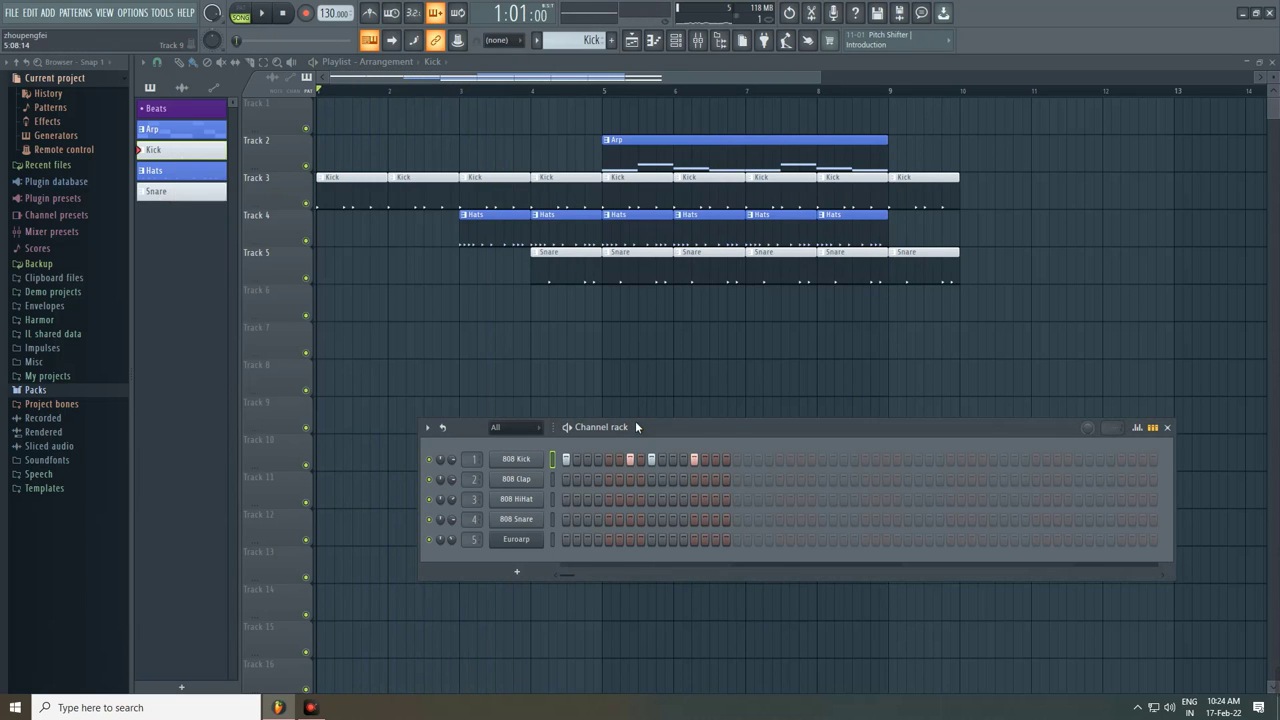
Step: Select the Hats pattern, fill the 808 HiHat channel with a hit on every second step and play the song
left_click(537, 41)
left_click(553, 96)
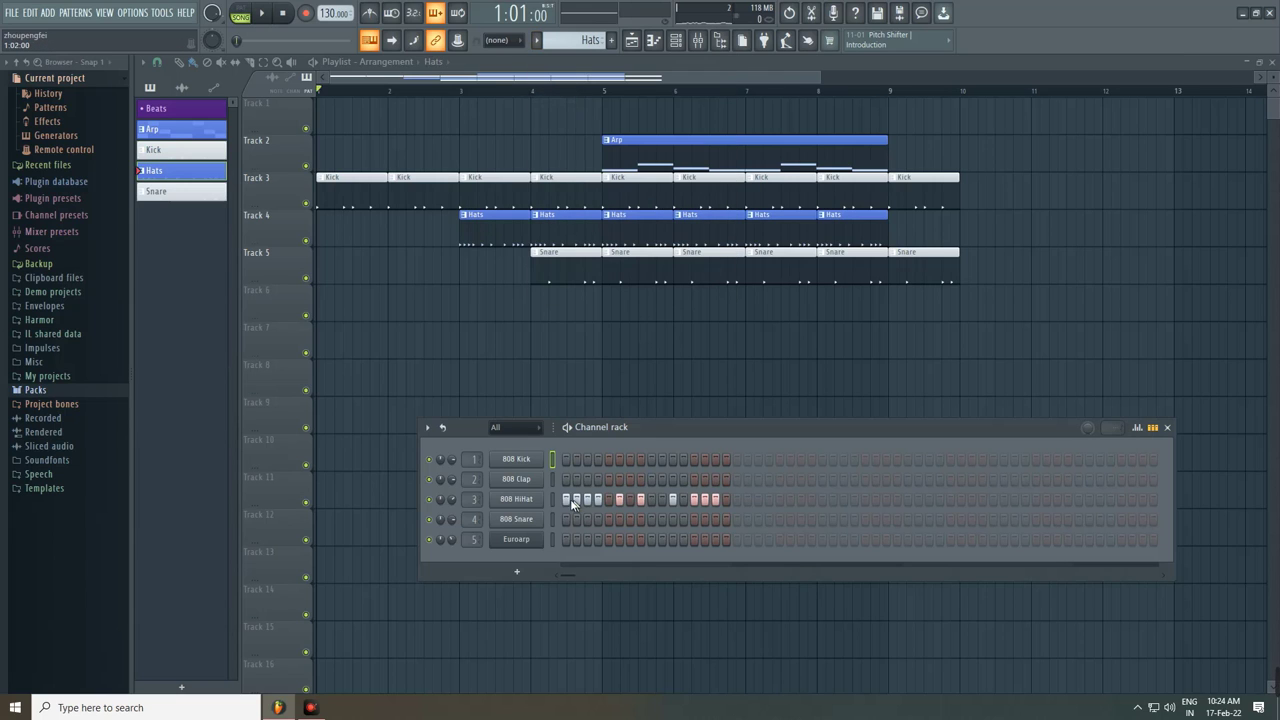
right_click(535, 500)
left_click(706, 546)
key("space")
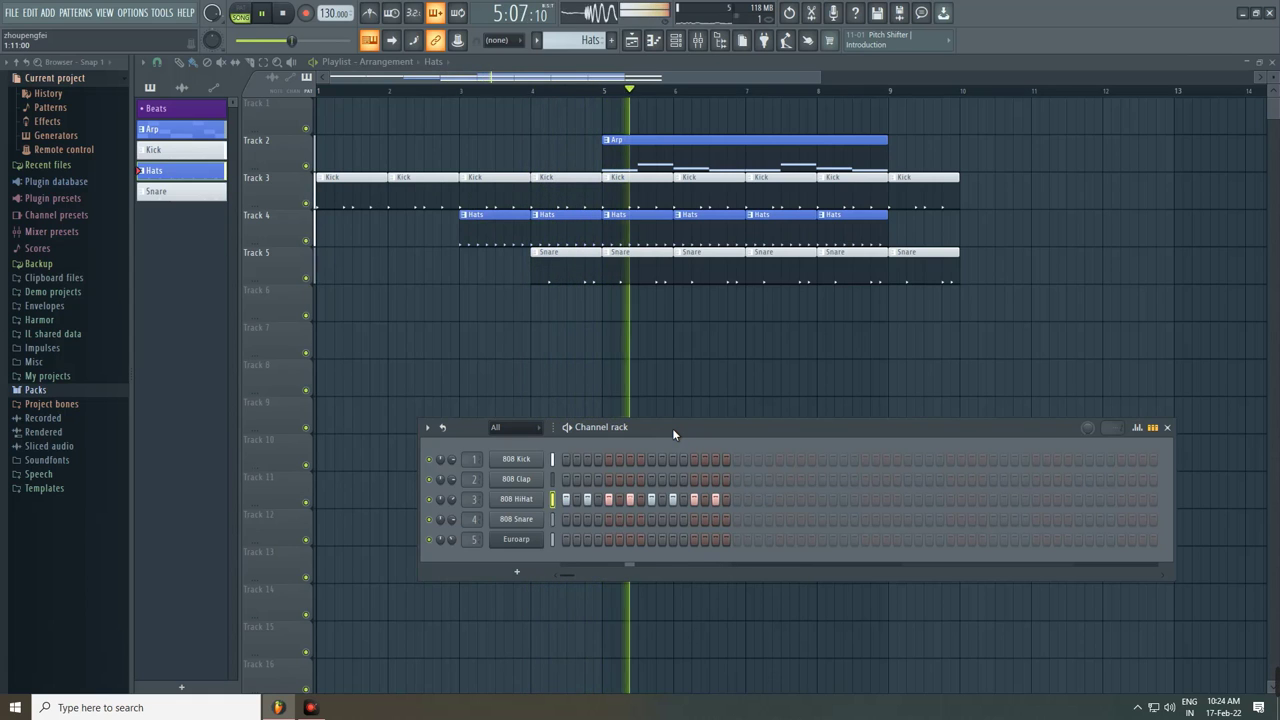
Step: Close the Channel rack, stop the song and delete all clips from the playlist
left_click(708, 353)
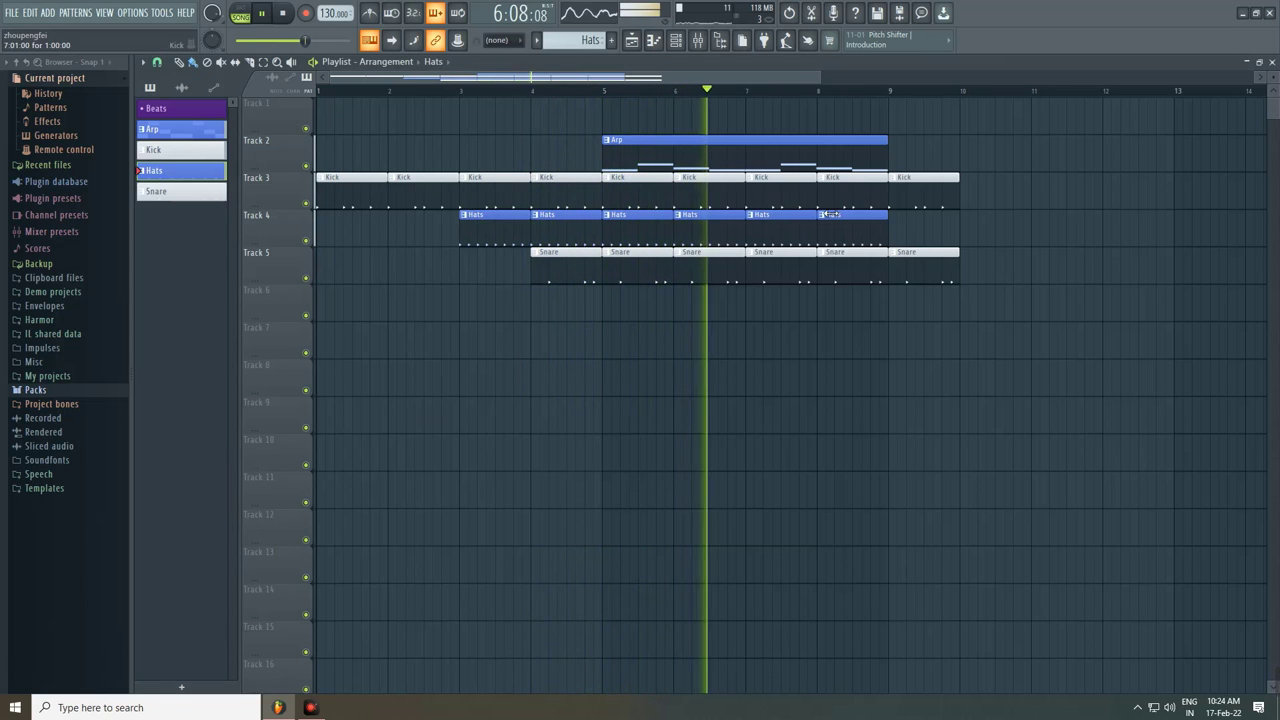
key("space")
left_click_drag(984, 322, 314, 149)
key("Delete")
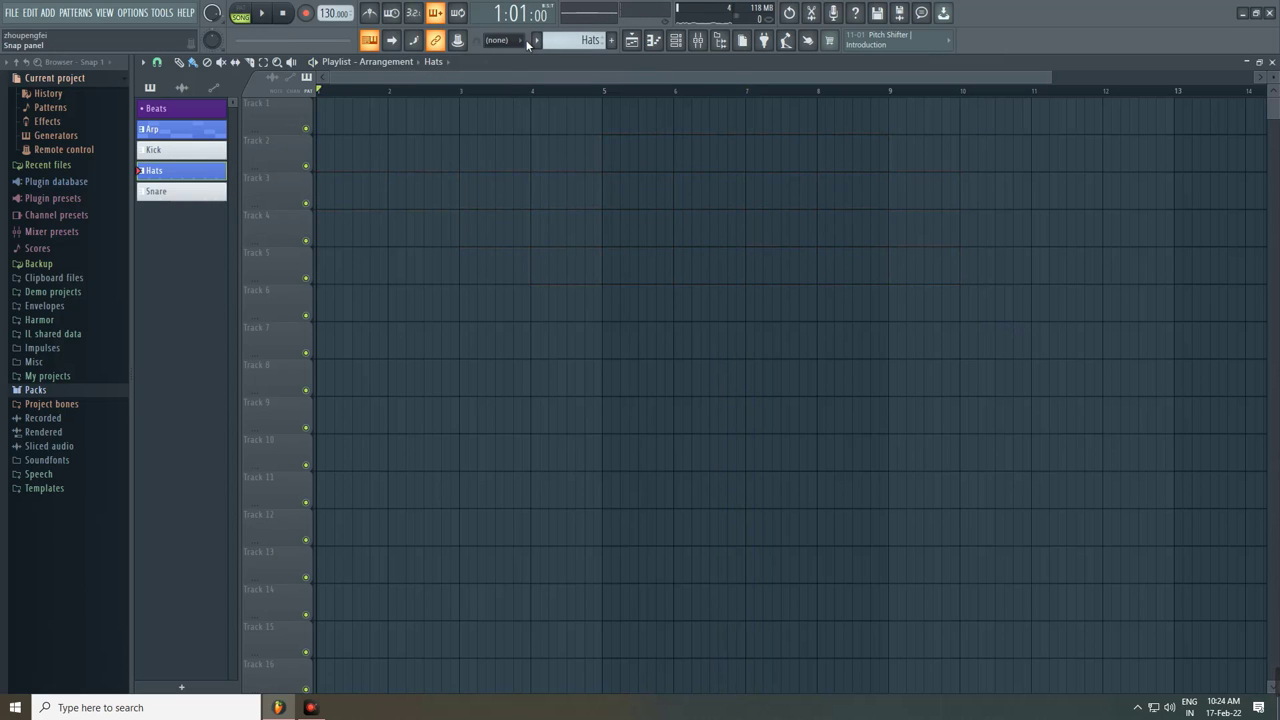
Step: Select the Arp pattern, place it at bar 1 on Track 3 and duplicate the clip to bar 5
left_click(535, 41)
left_click(553, 72)
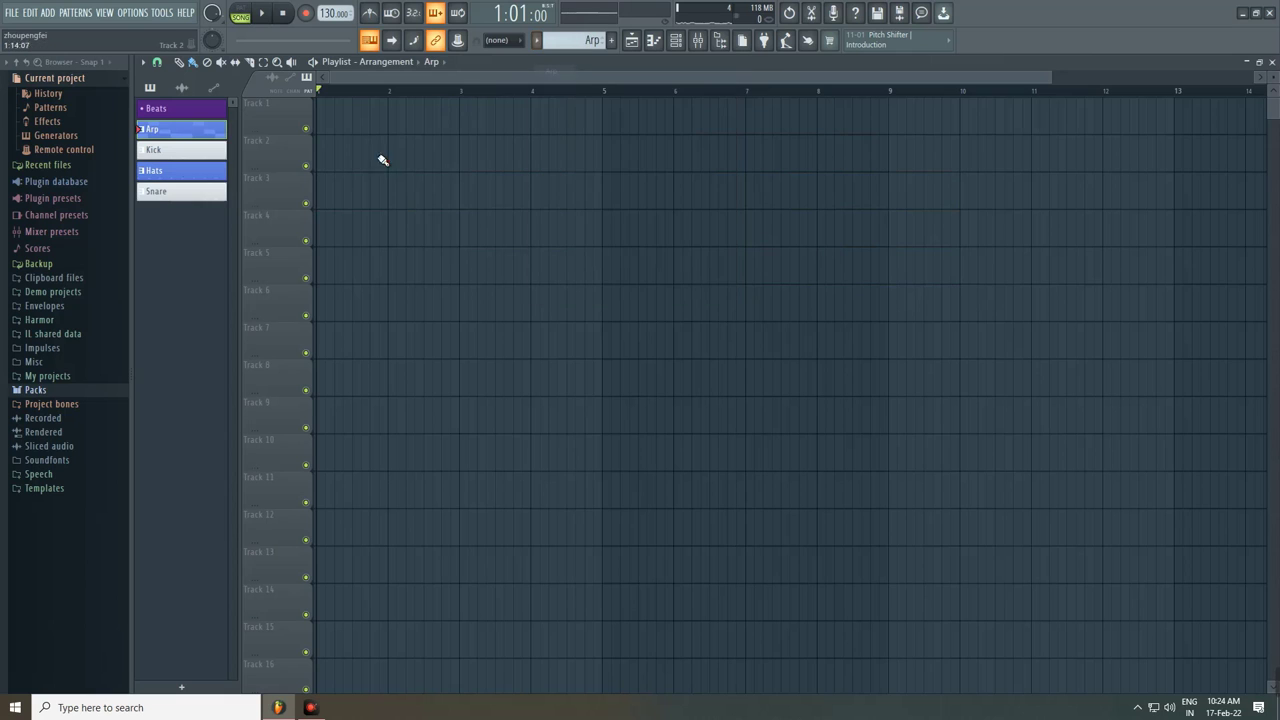
left_click(326, 196)
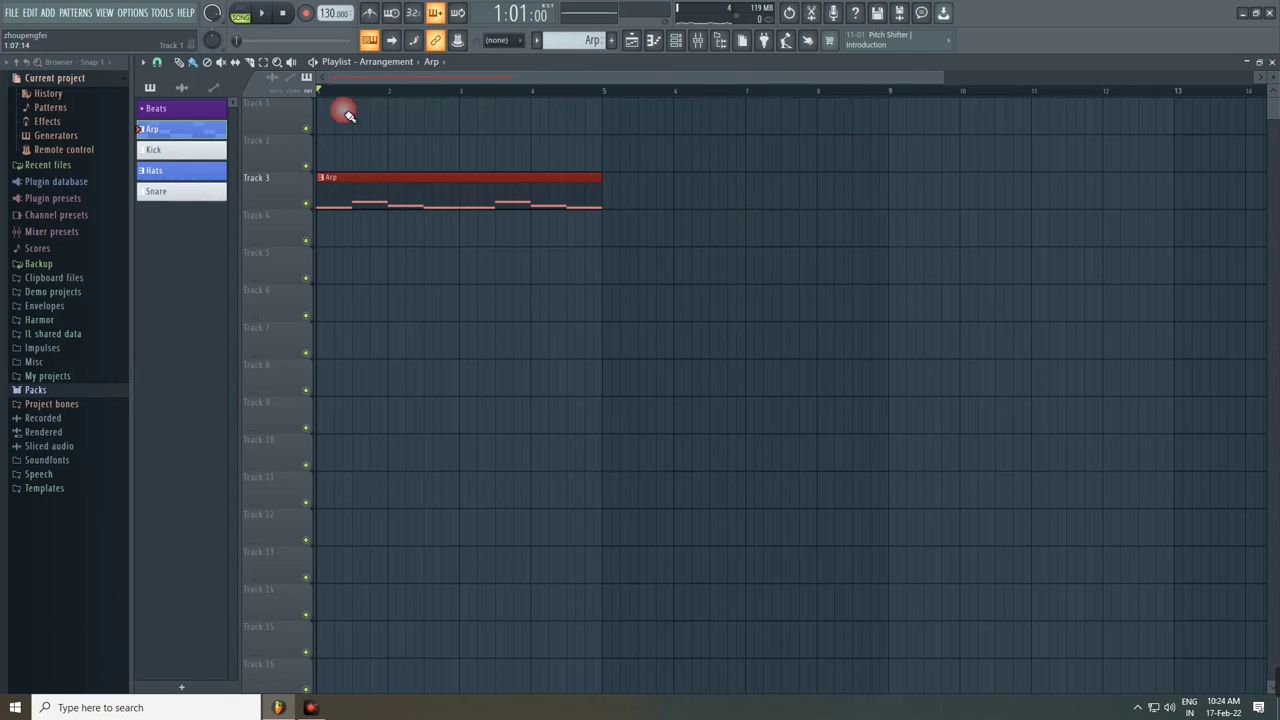
scroll(390, 221, "down", 2)
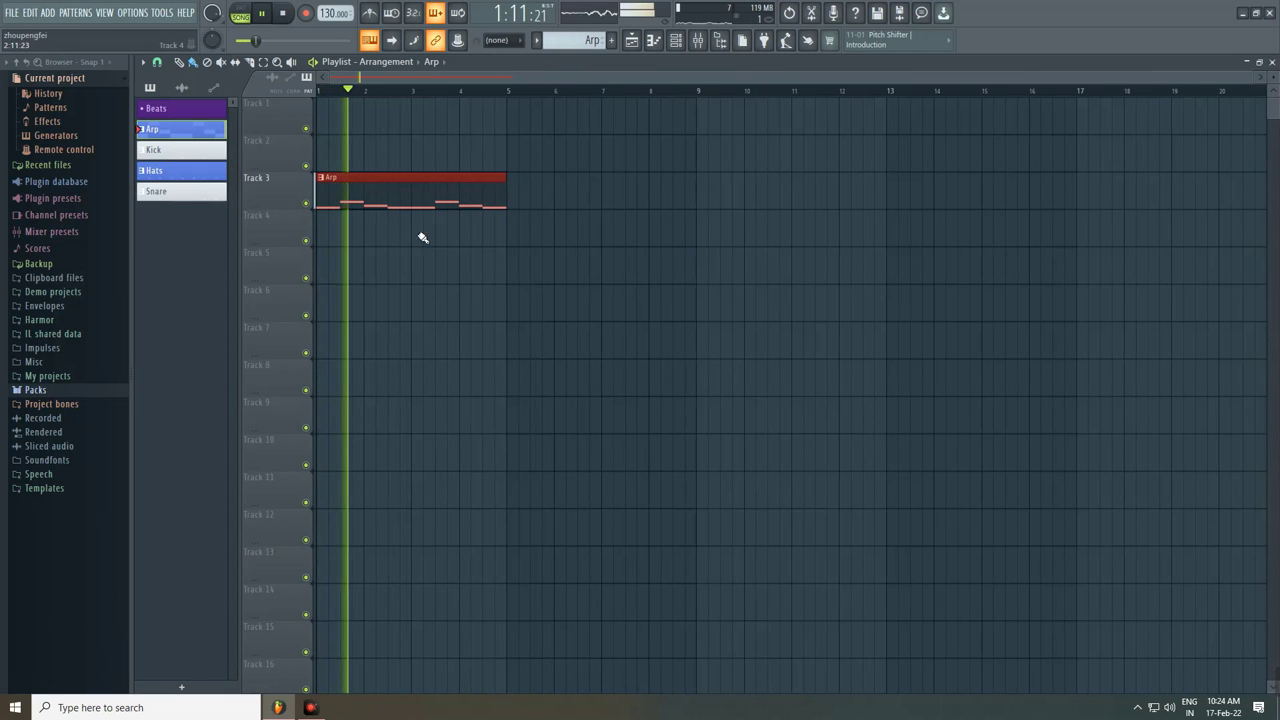
key("ctrl+b")
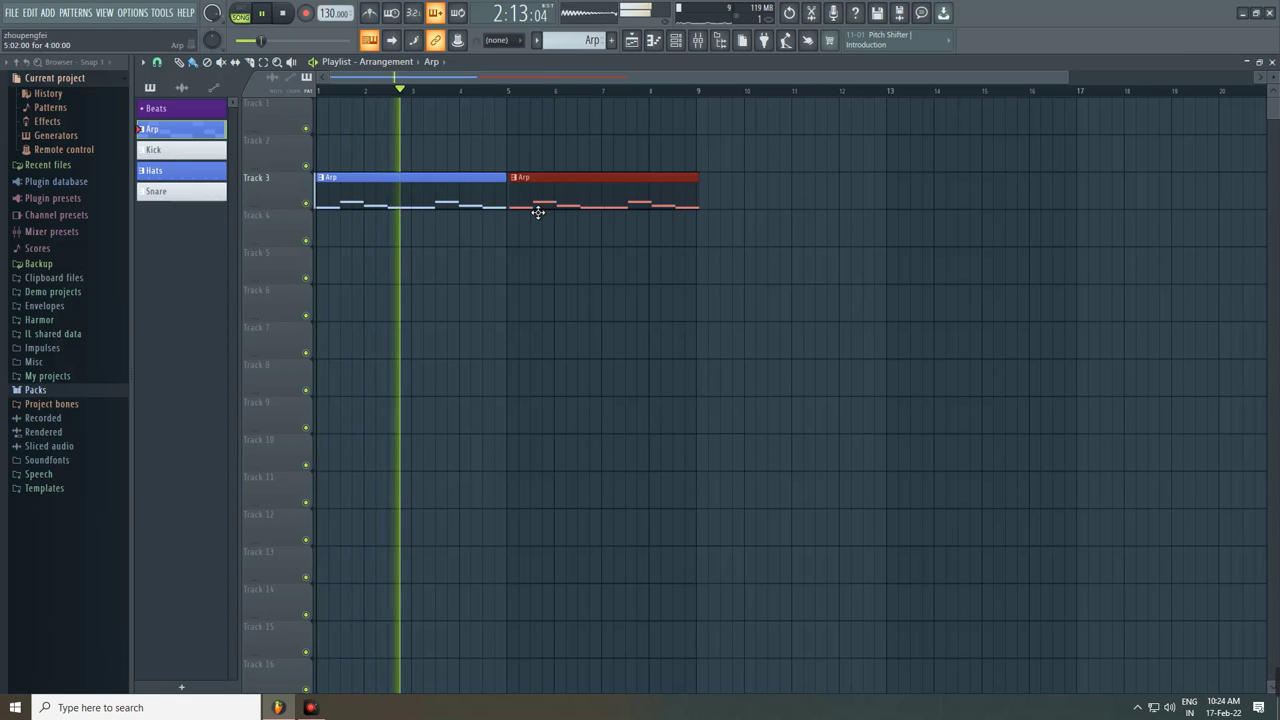
scroll(520, 222, "up", 3)
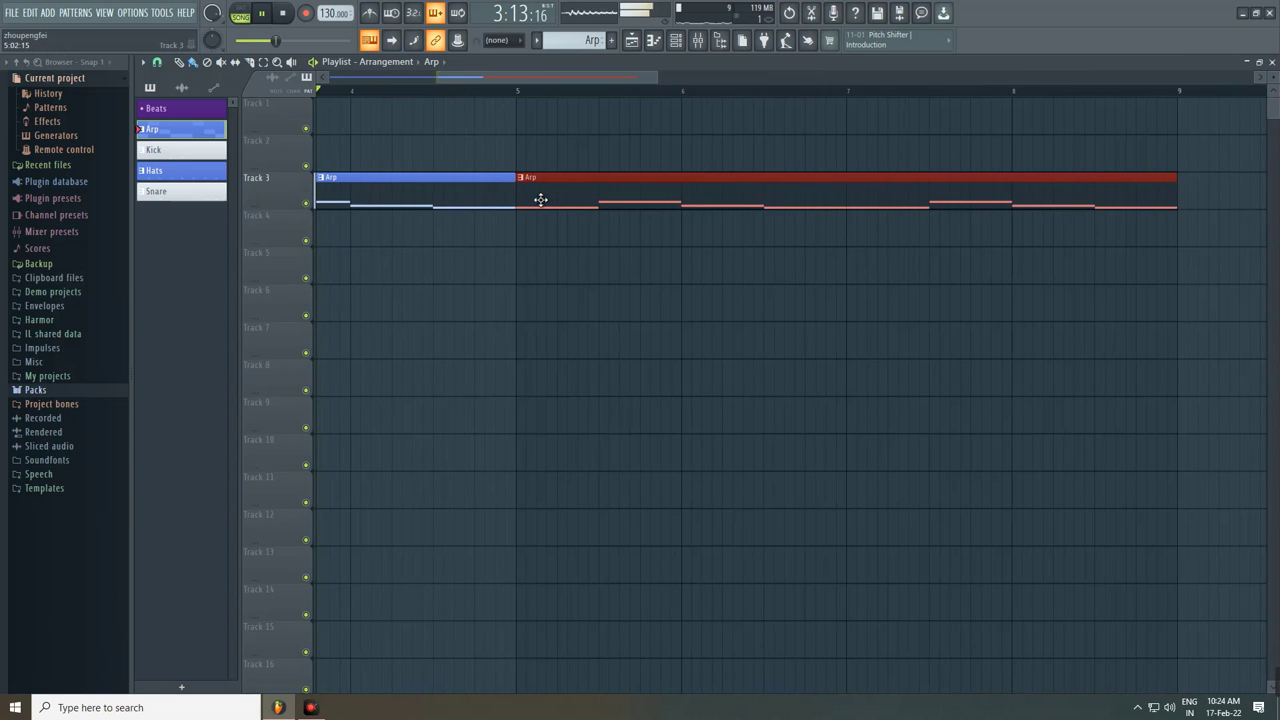
scroll(530, 220, "down", 1)
scroll(520, 229, "down", 2)
Step: Shorten the first Arp clip on Track 3 to one bar, checking it in playback
key("space")
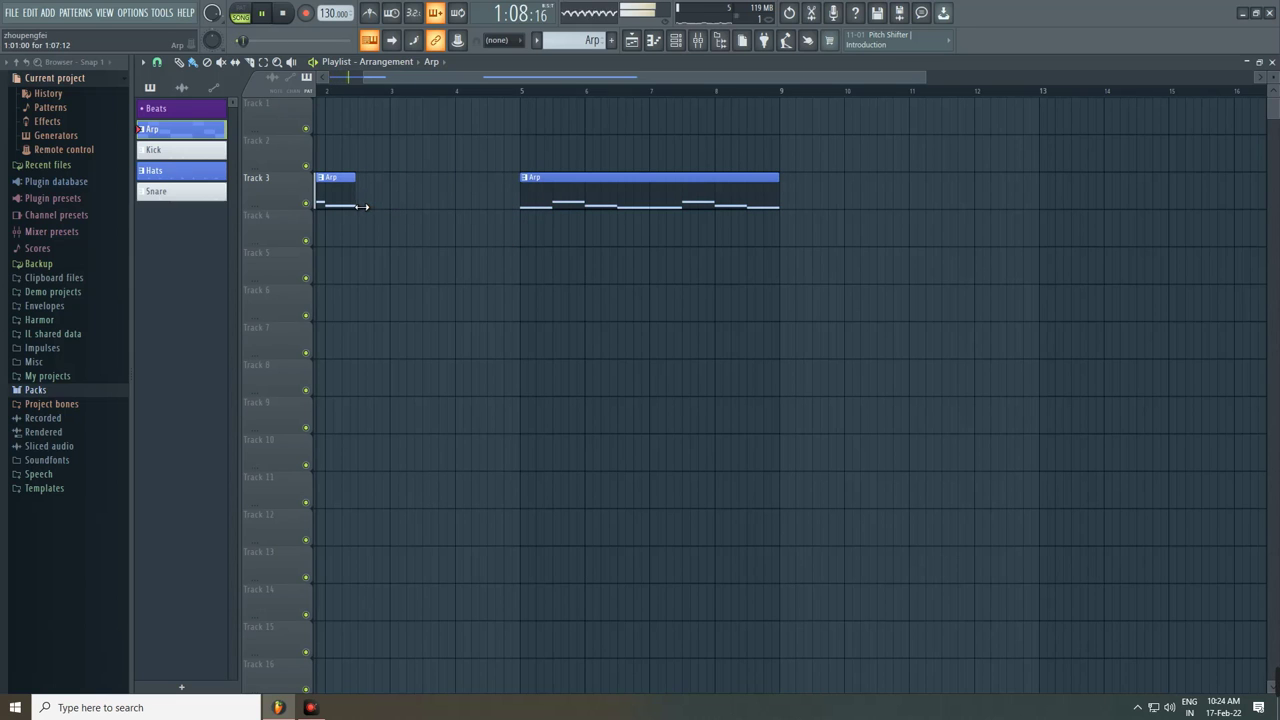
scroll(330, 210, "up", 2)
left_click_drag(425, 79, 264, 100)
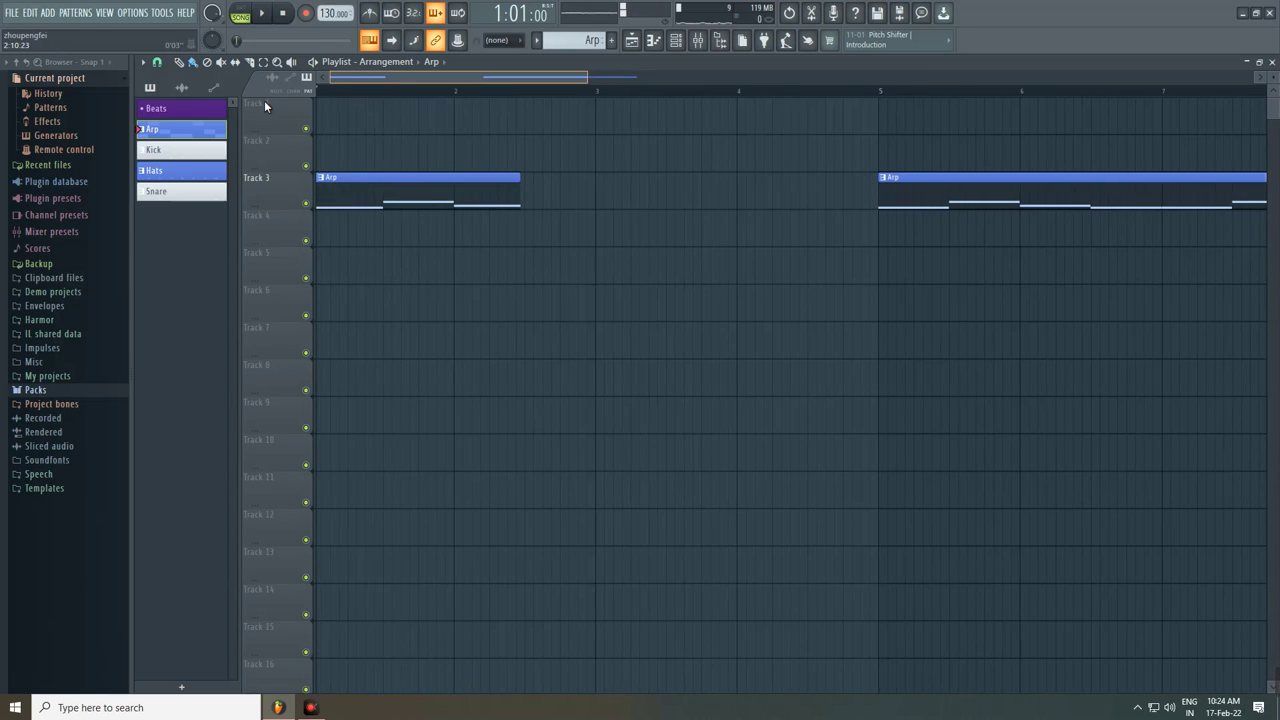
key("space")
left_click_drag(528, 188, 461, 199)
key("space")
key("space")
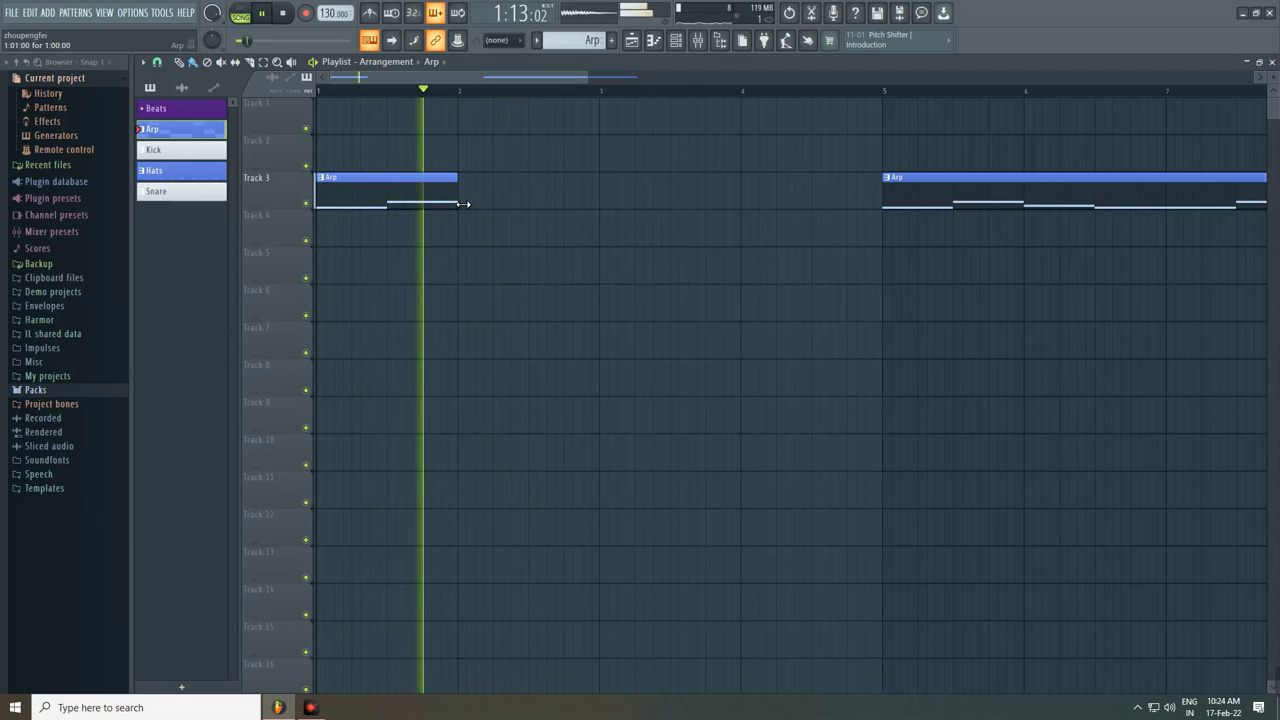
Step: Add a one-bar Arp clip at bar 3 on Track 3
left_click(606, 198)
scroll(785, 254, "down", 4)
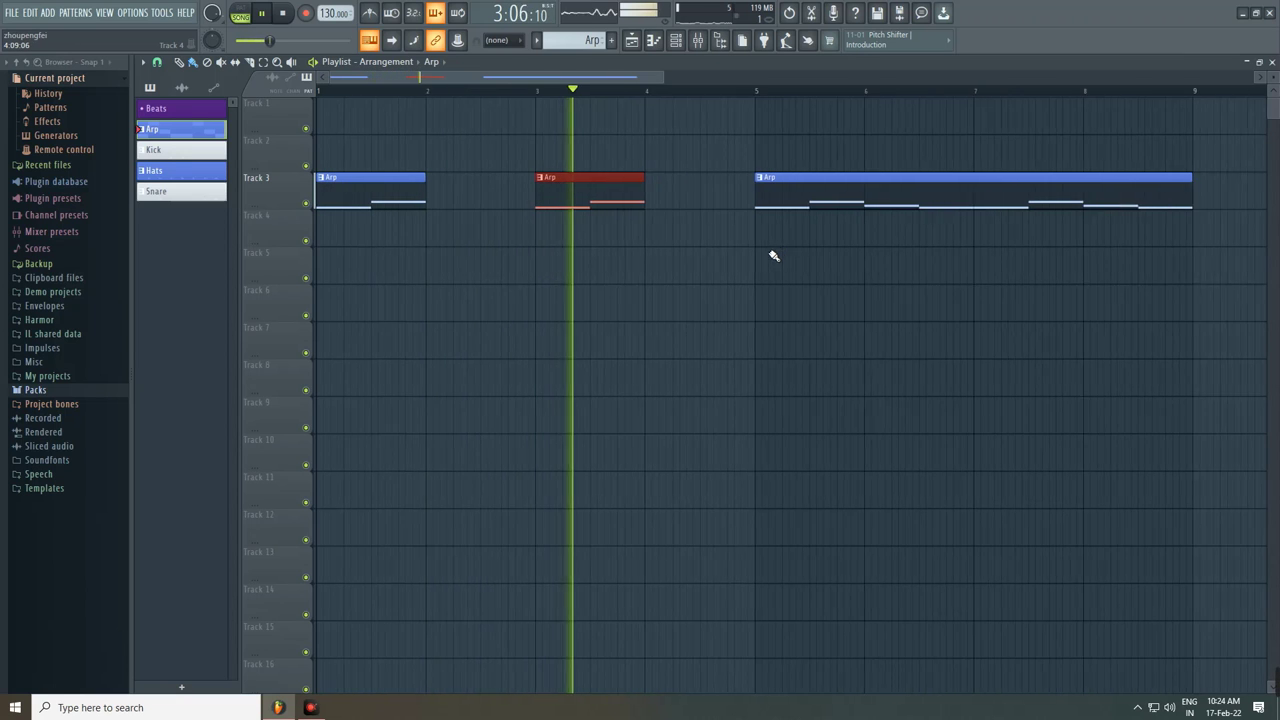
scroll(637, 291, "down", 2)
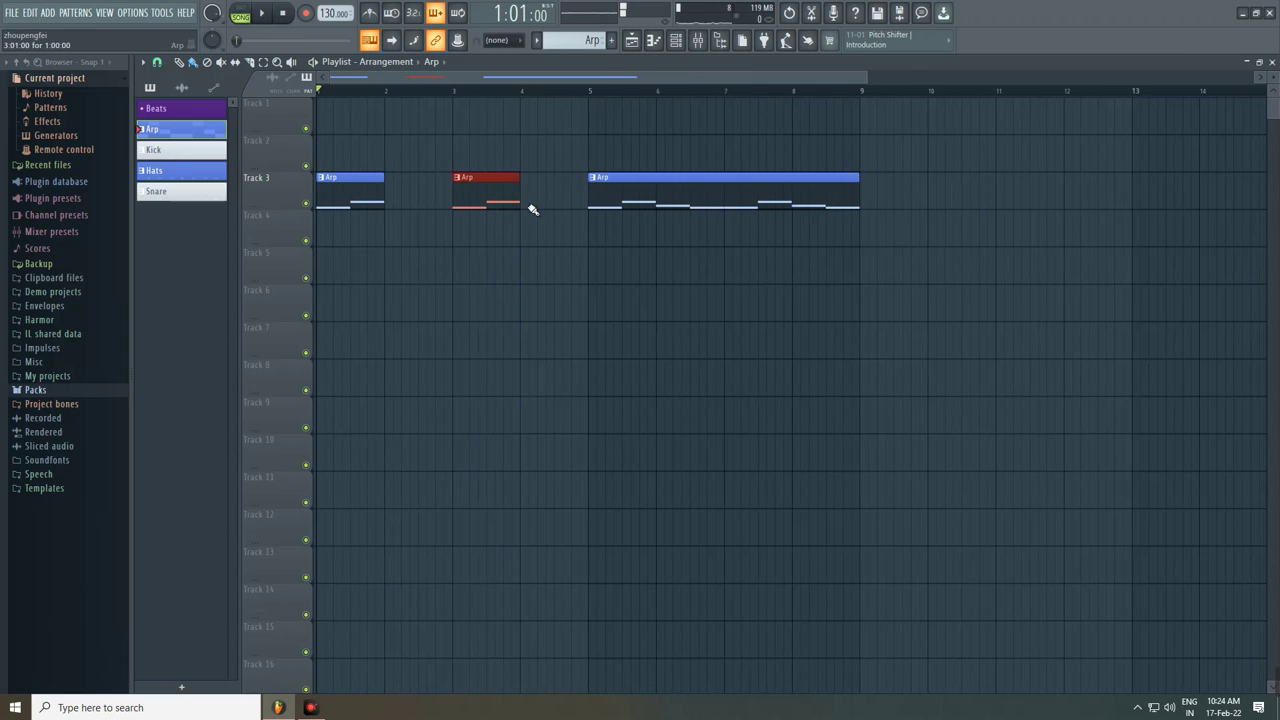
Step: Try the bar 3 Arp clip at one and a half bars in playback, restore it to one bar and stop the song
left_click_drag(521, 207, 557, 208)
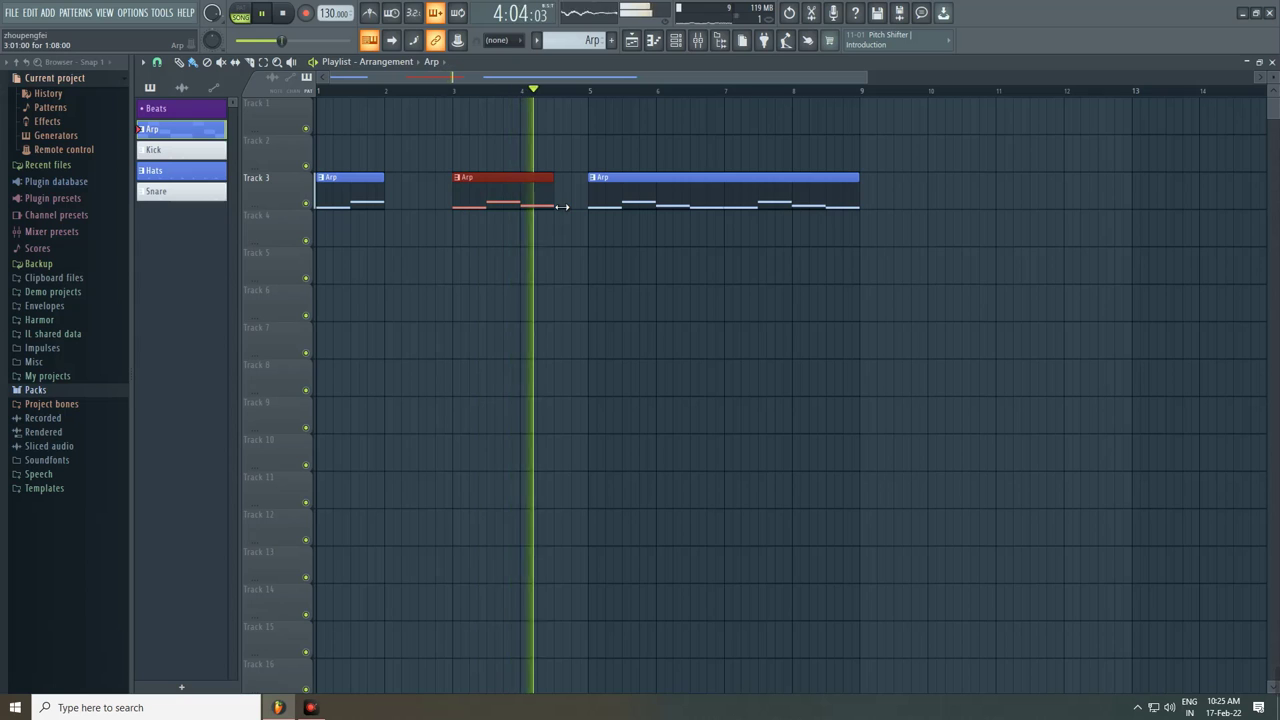
left_click_drag(562, 207, 533, 210)
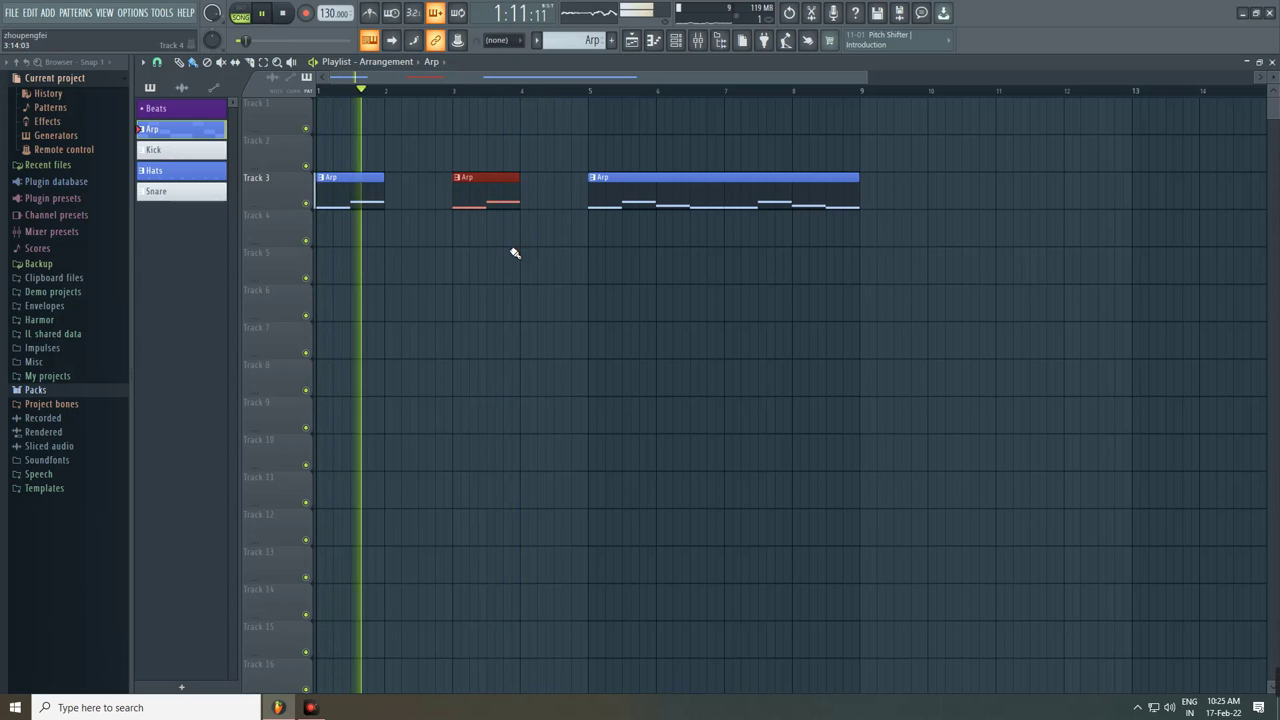
left_click(517, 244)
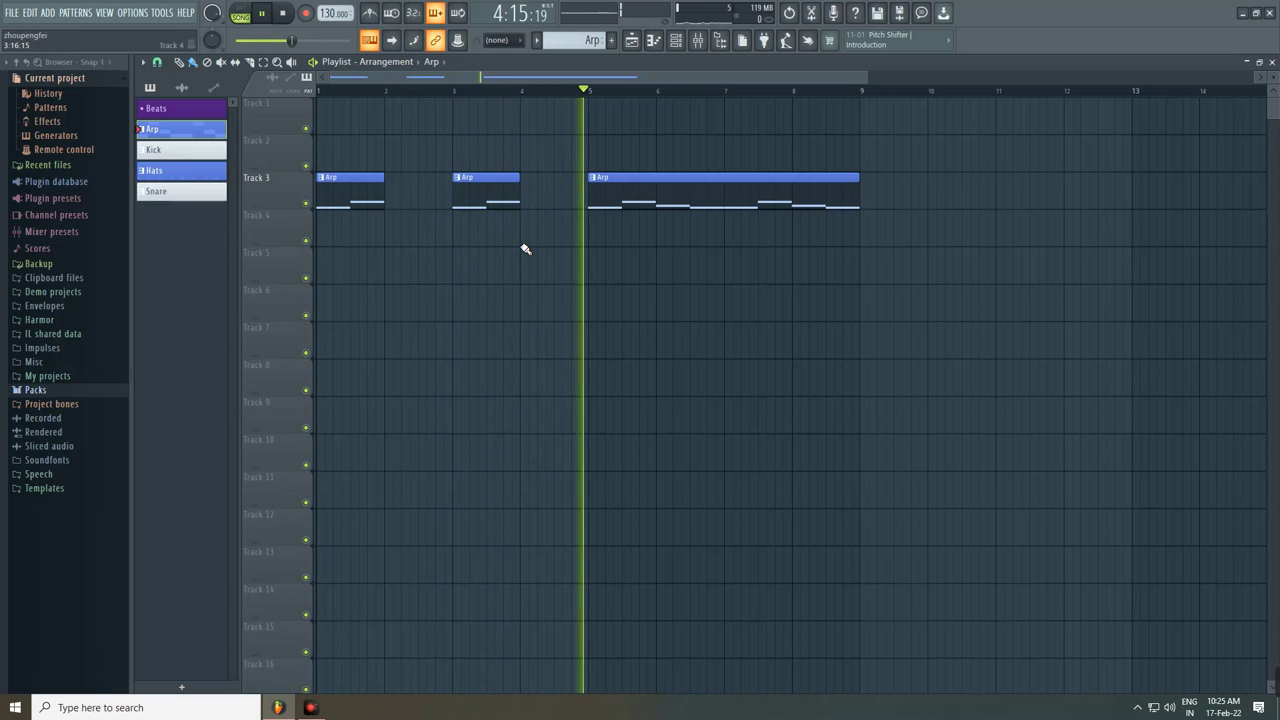
scroll(536, 226, "down", 1)
key("space")
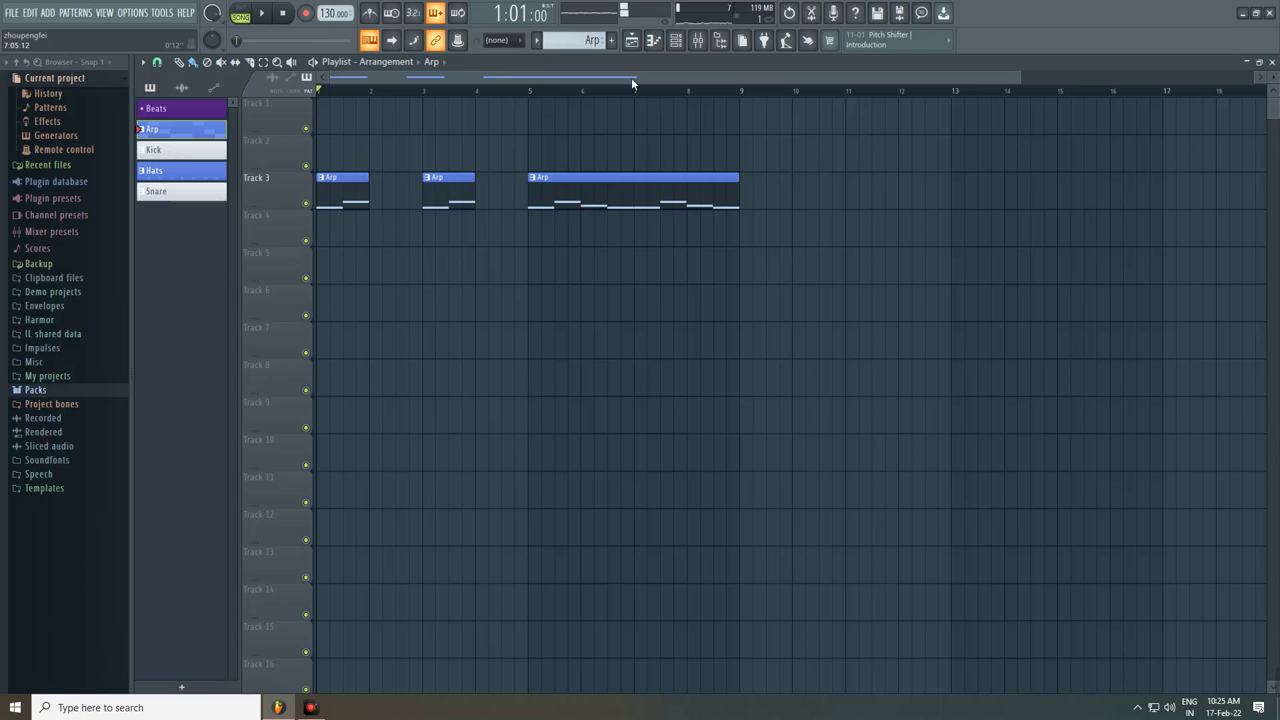
Step: Select the Beats pattern and check its steps in the Channel rack
left_click(537, 41)
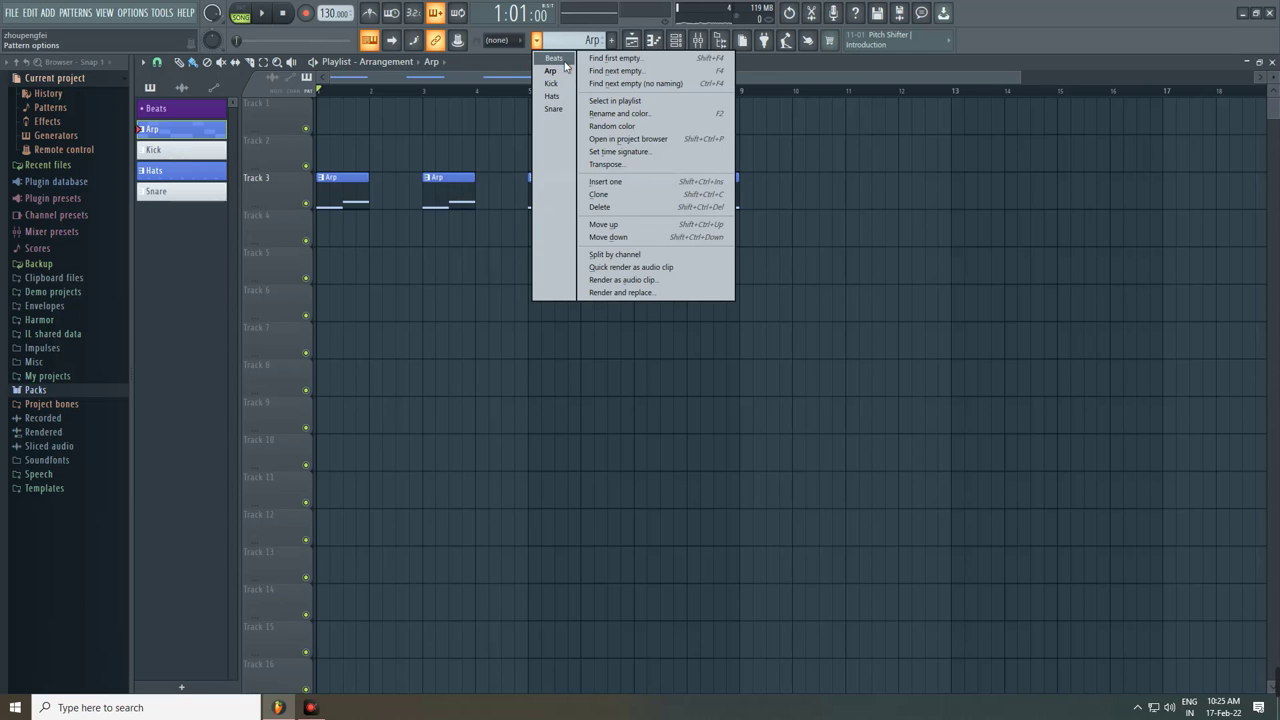
left_click(563, 60)
left_click(676, 44)
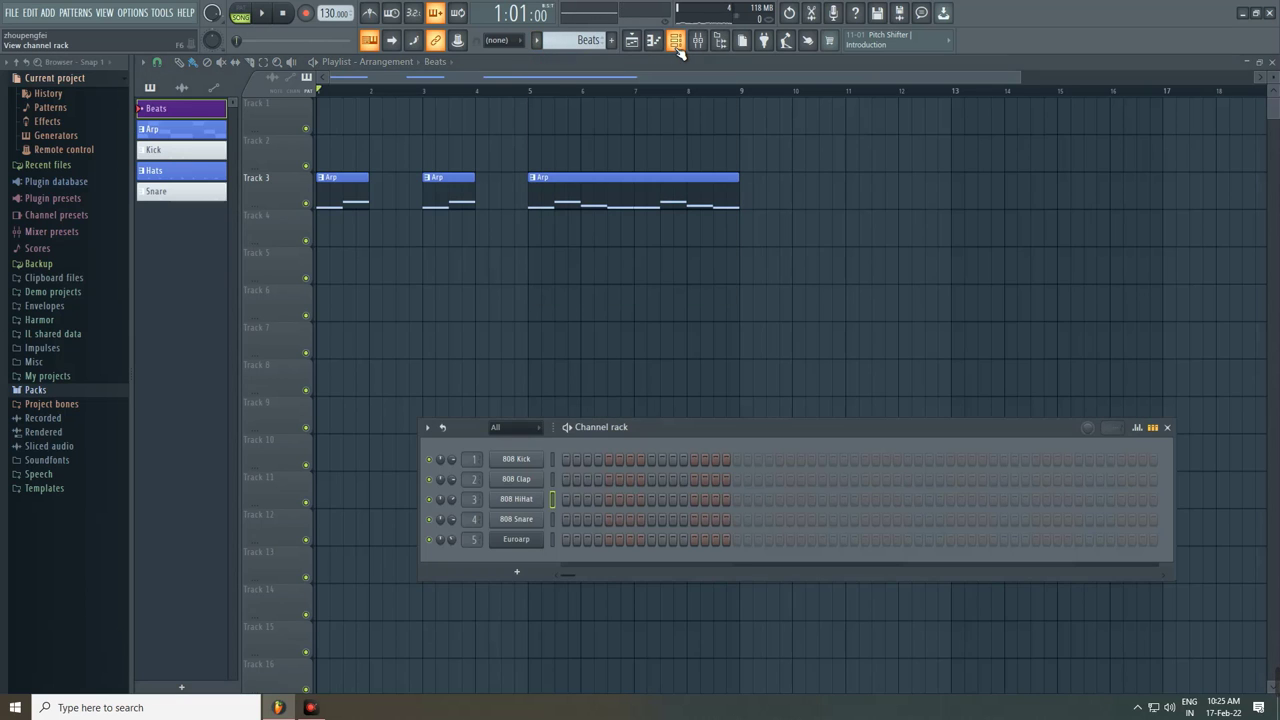
Step: Select the Kick pattern and fill Track 5 with Kick clips from bar 1 through bar 8
left_click(537, 41)
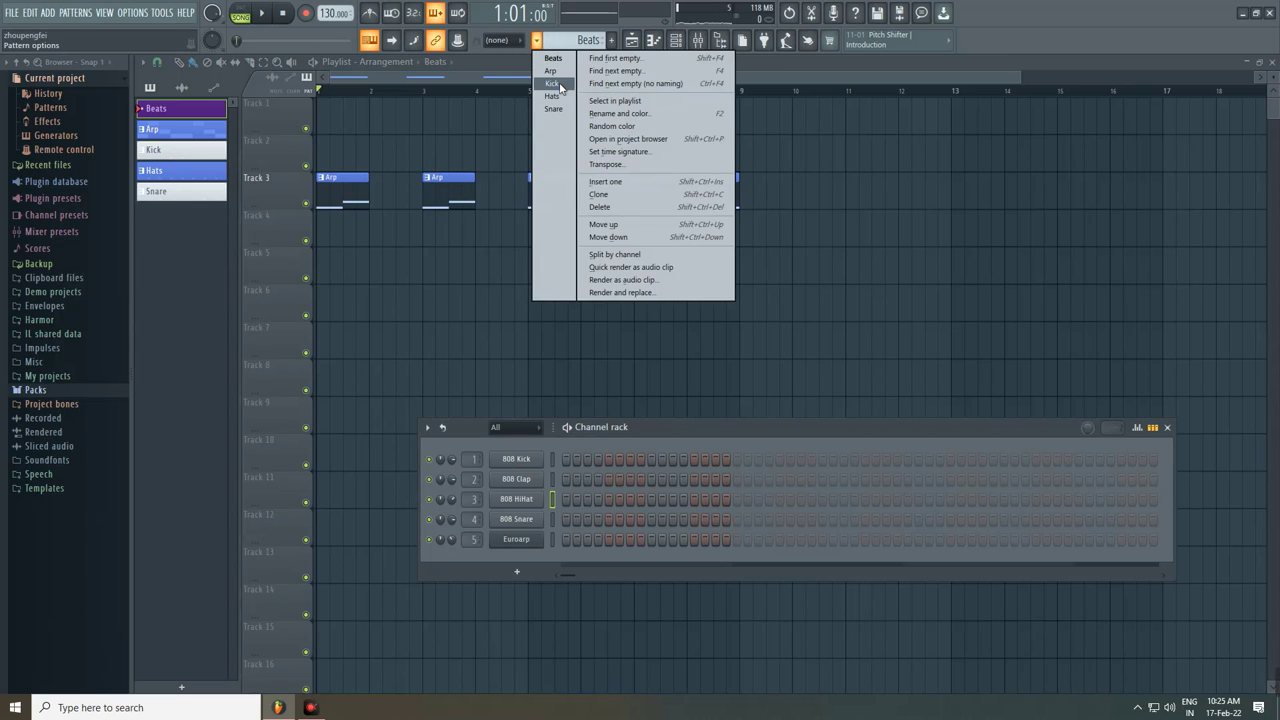
left_click(552, 83)
left_click(323, 258)
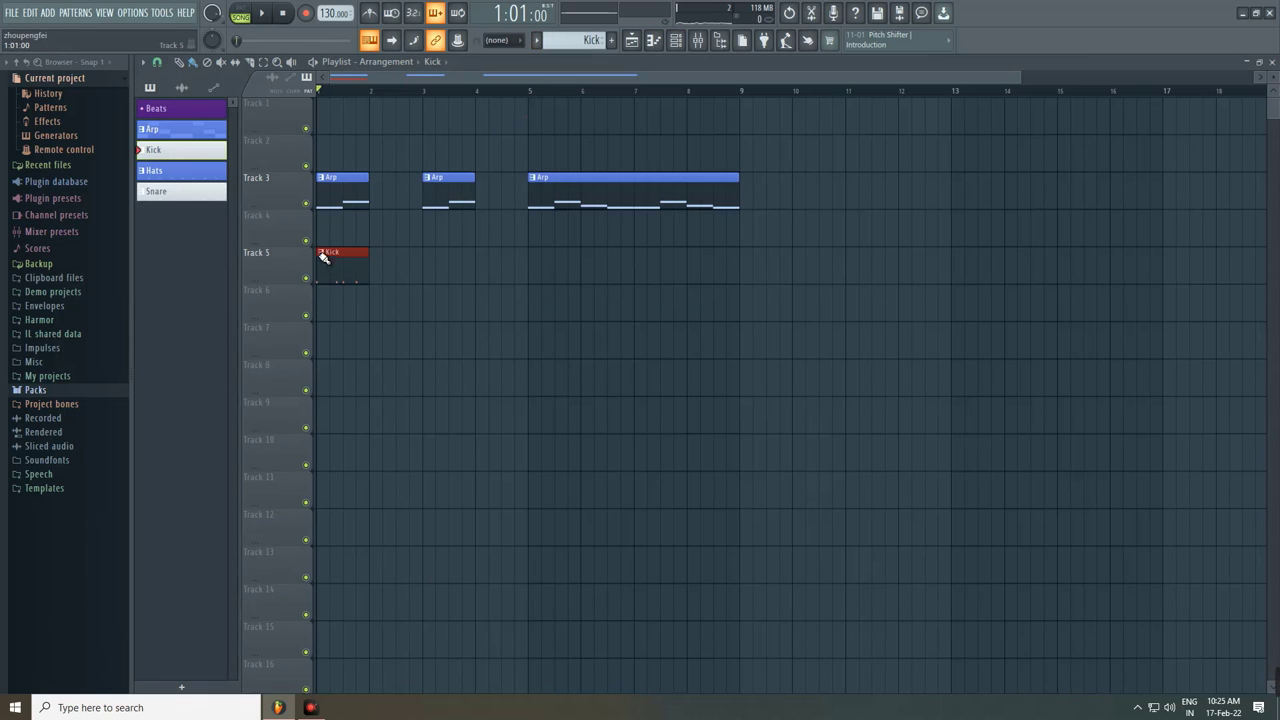
left_click(805, 270)
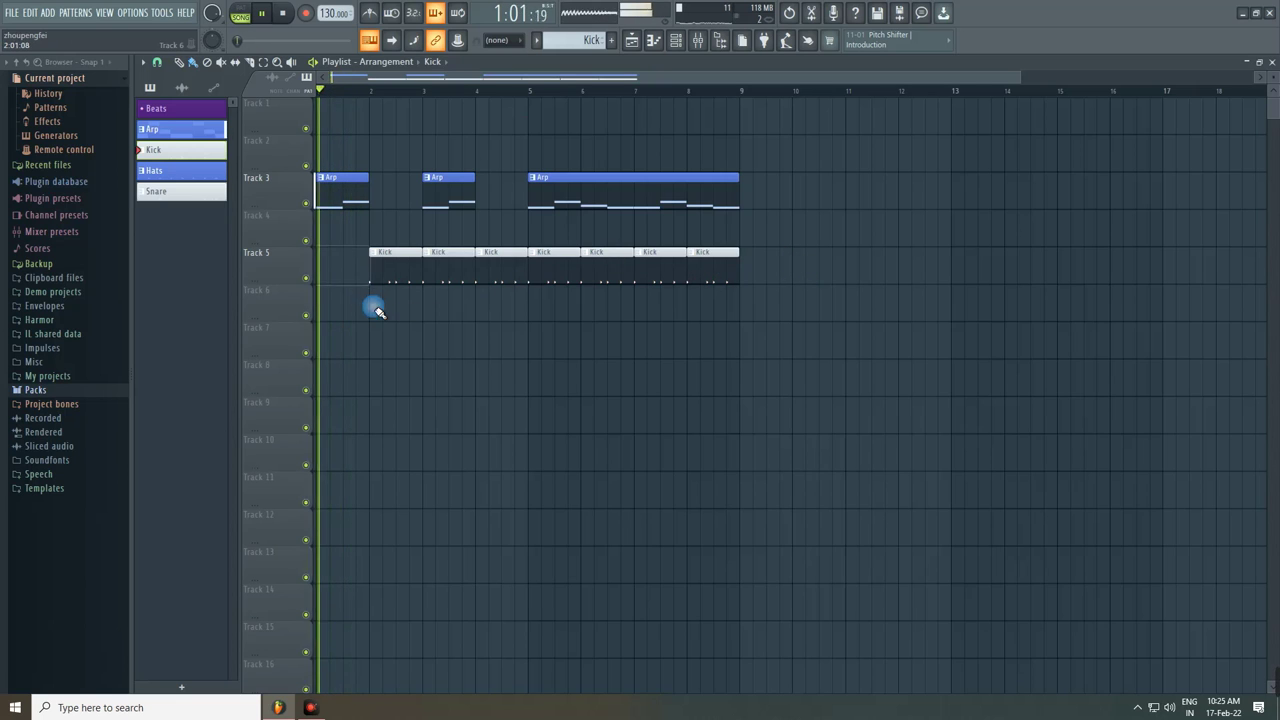
Step: Delete the Kick clips before bar 5 on Track 5 during playback and stop the song
right_click(394, 266)
right_click(452, 278)
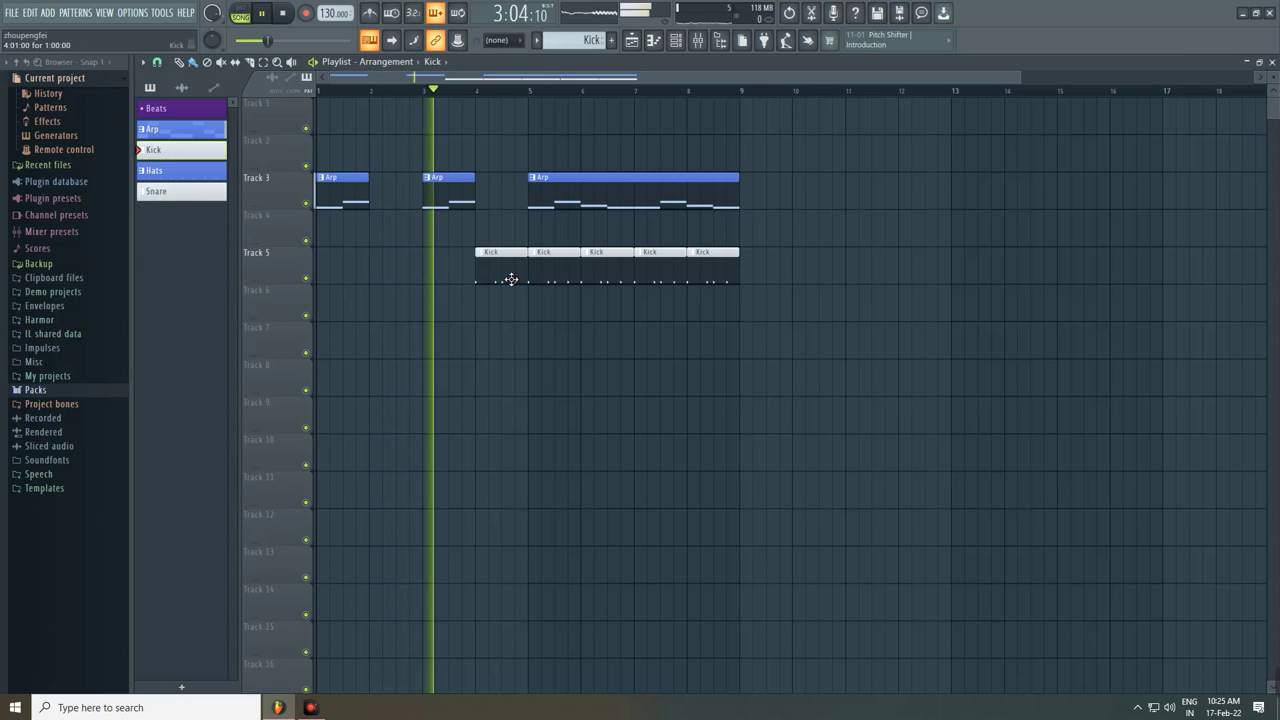
right_click(510, 279)
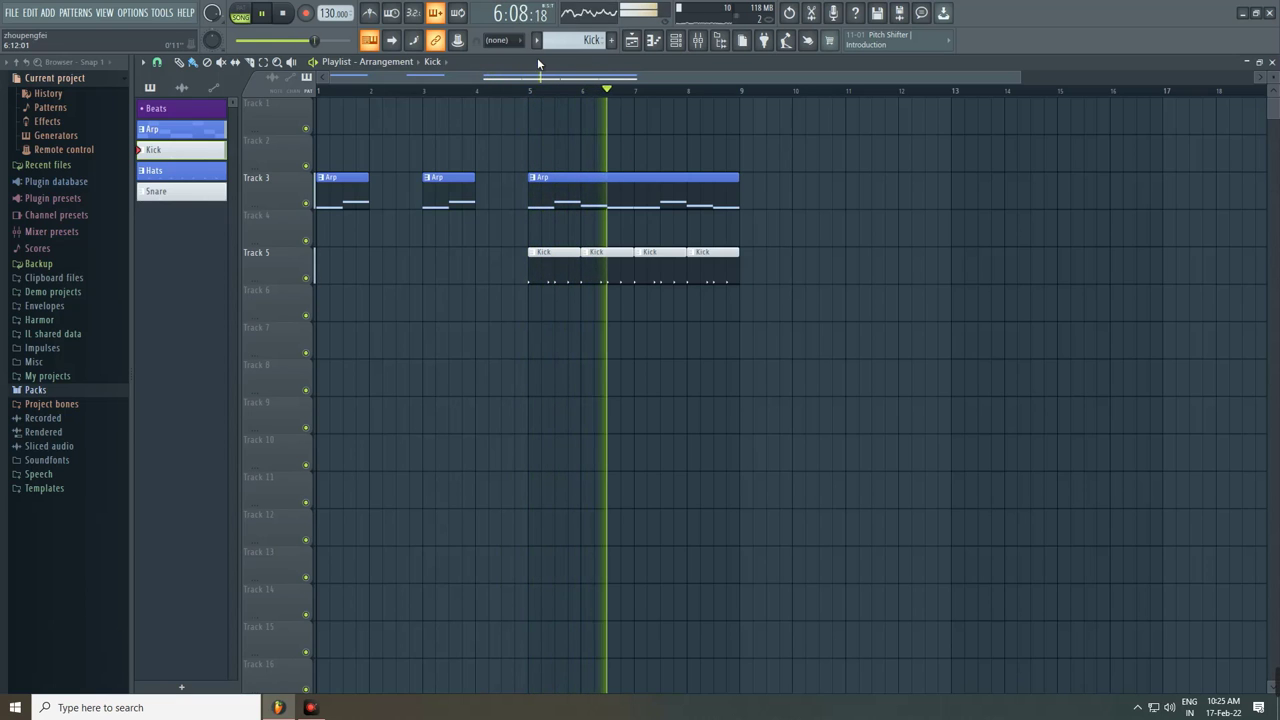
scroll(780, 271, "down", 2)
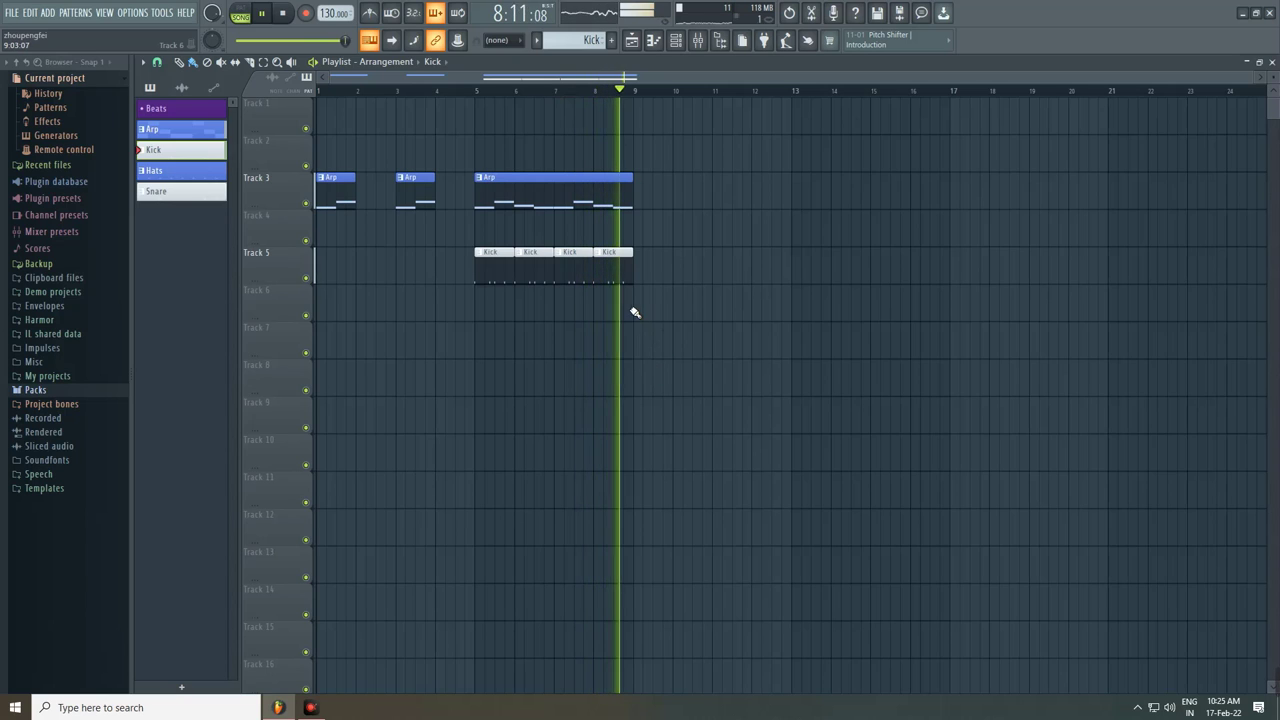
key("space")
Step: Duplicate the Arp and Kick clips of bars 5 to 8 and align the copies to start at bar 9
left_click_drag(643, 320, 668, 188)
scroll(654, 186, "up", 3)
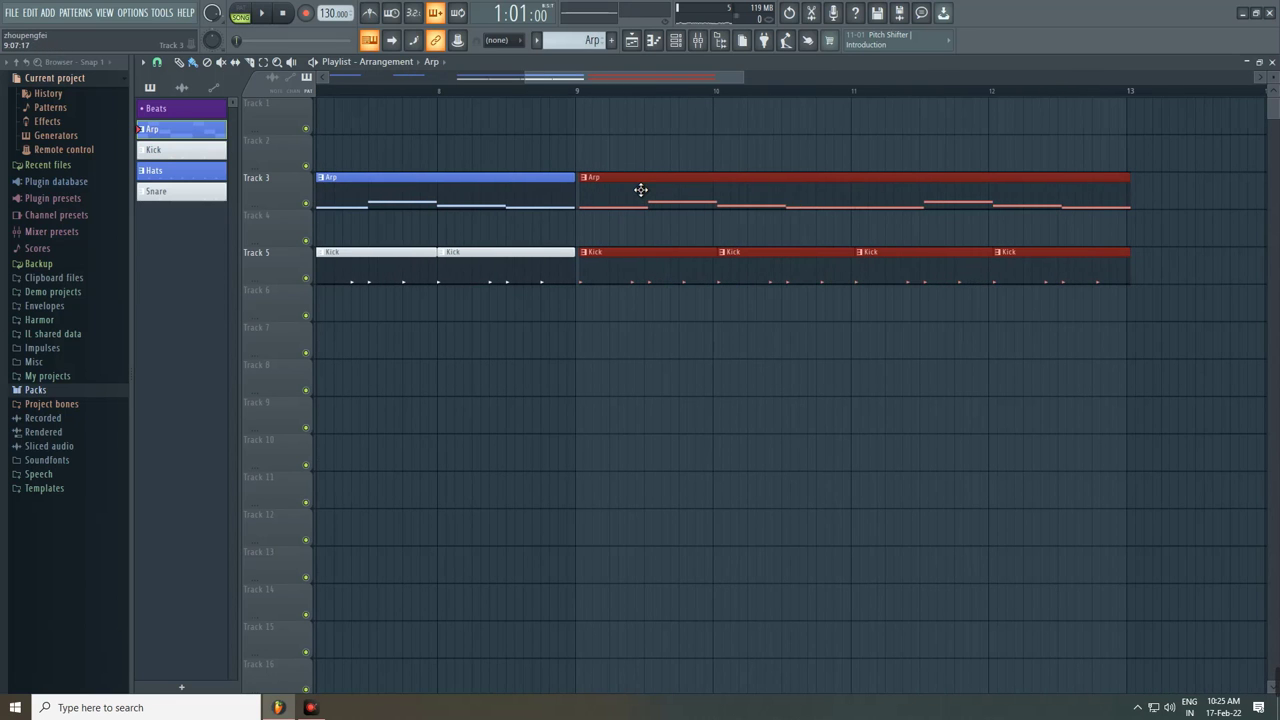
scroll(608, 190, "up", 2)
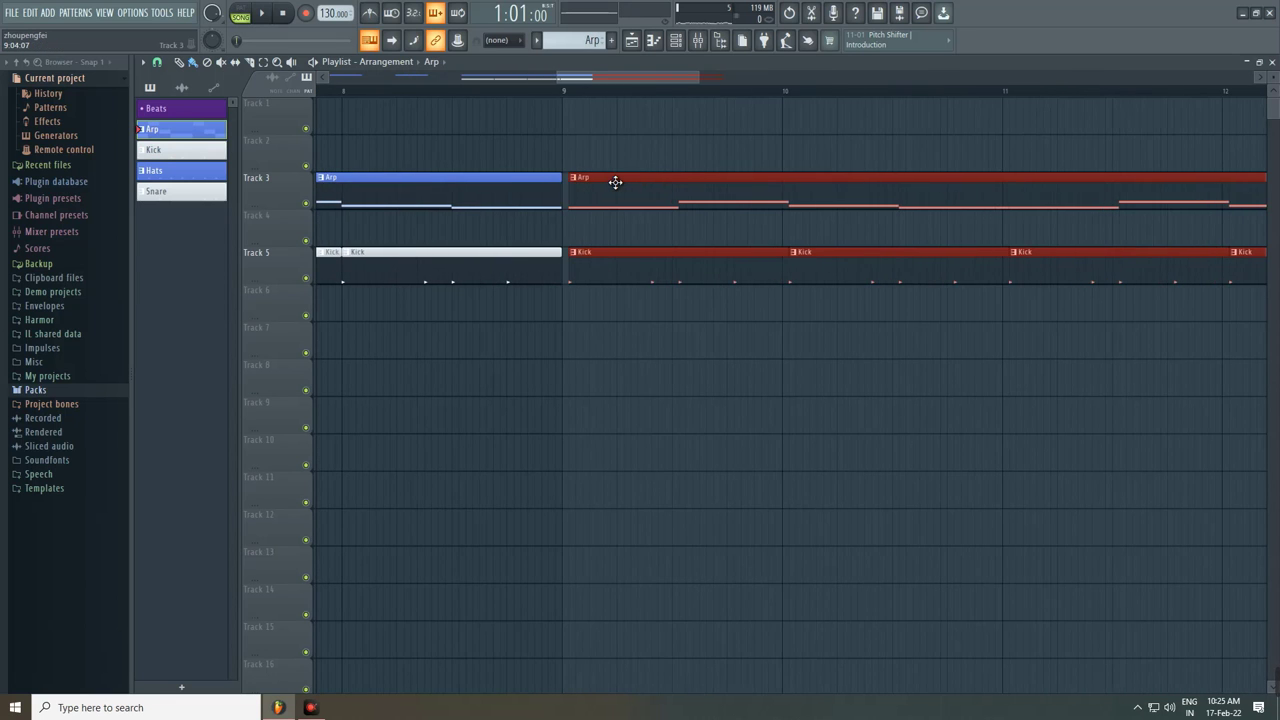
scroll(615, 217, "down", 5)
right_click(822, 343)
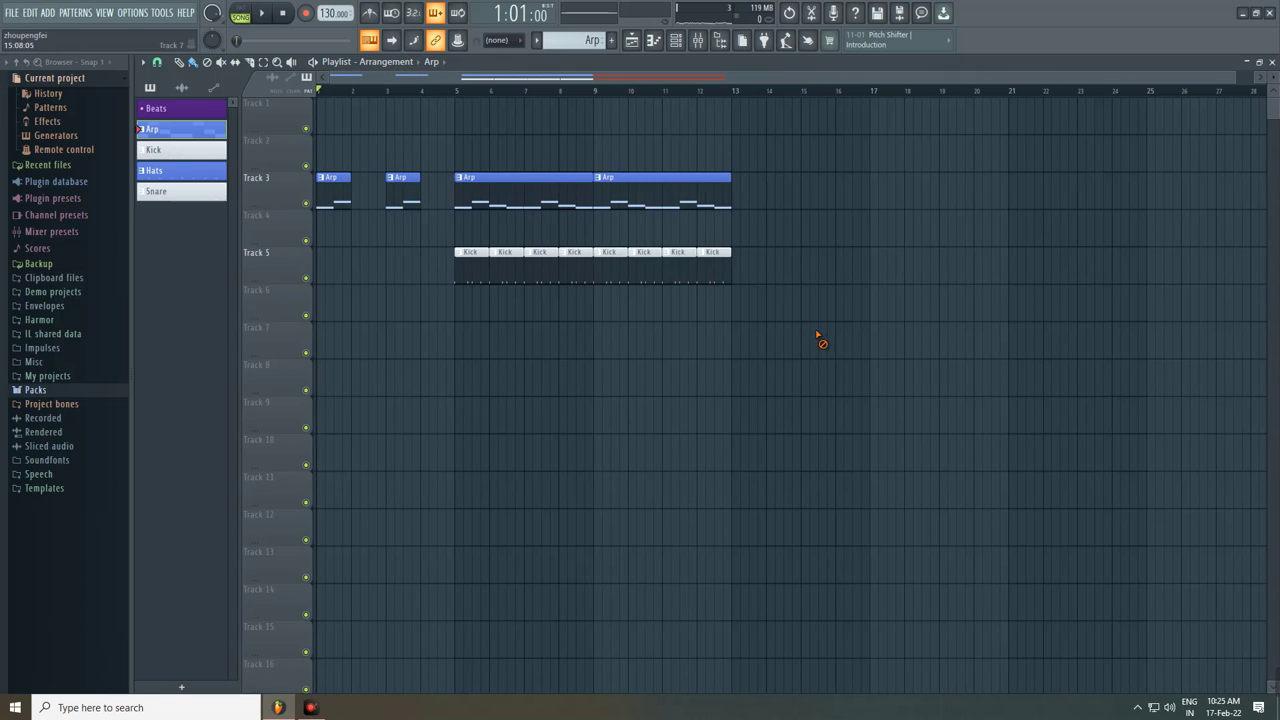
Step: Select the Hats pattern and place four Hats clips on Track 6 across bars 9 to 12, aligned to bar 9
left_click(537, 40)
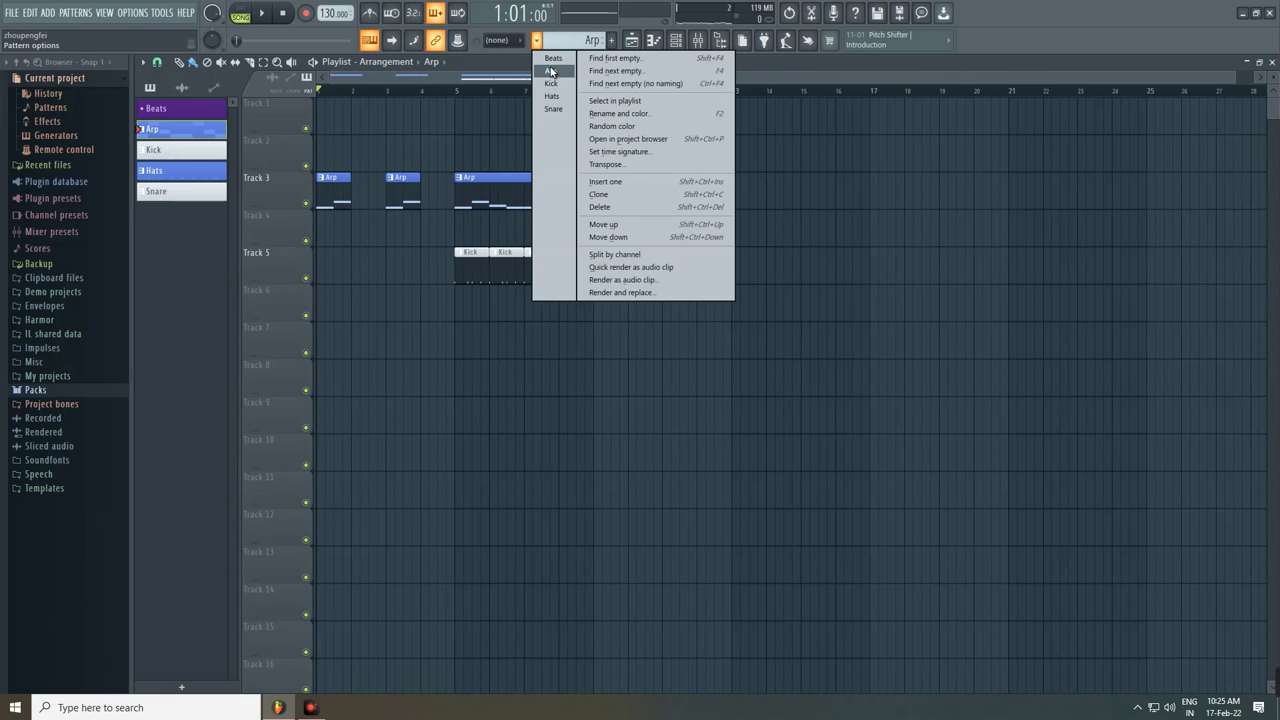
left_click(553, 96)
scroll(597, 191, "up", 3)
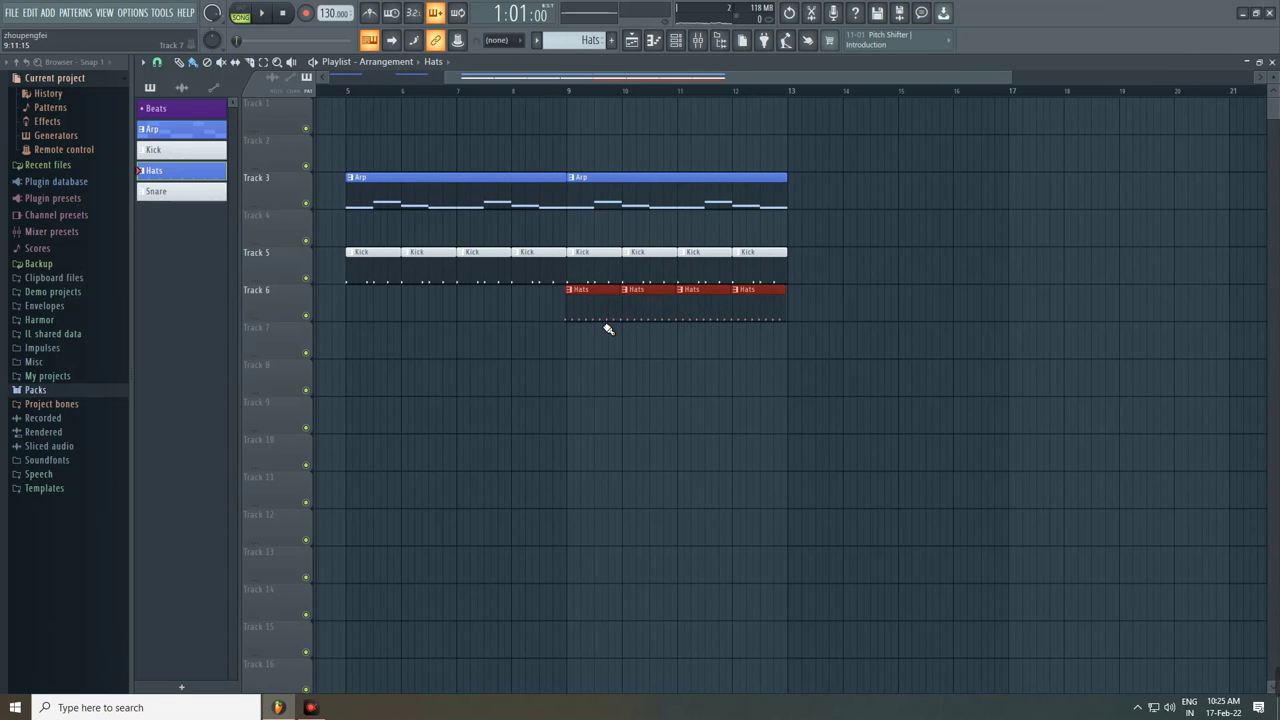
scroll(595, 315, "up", 4)
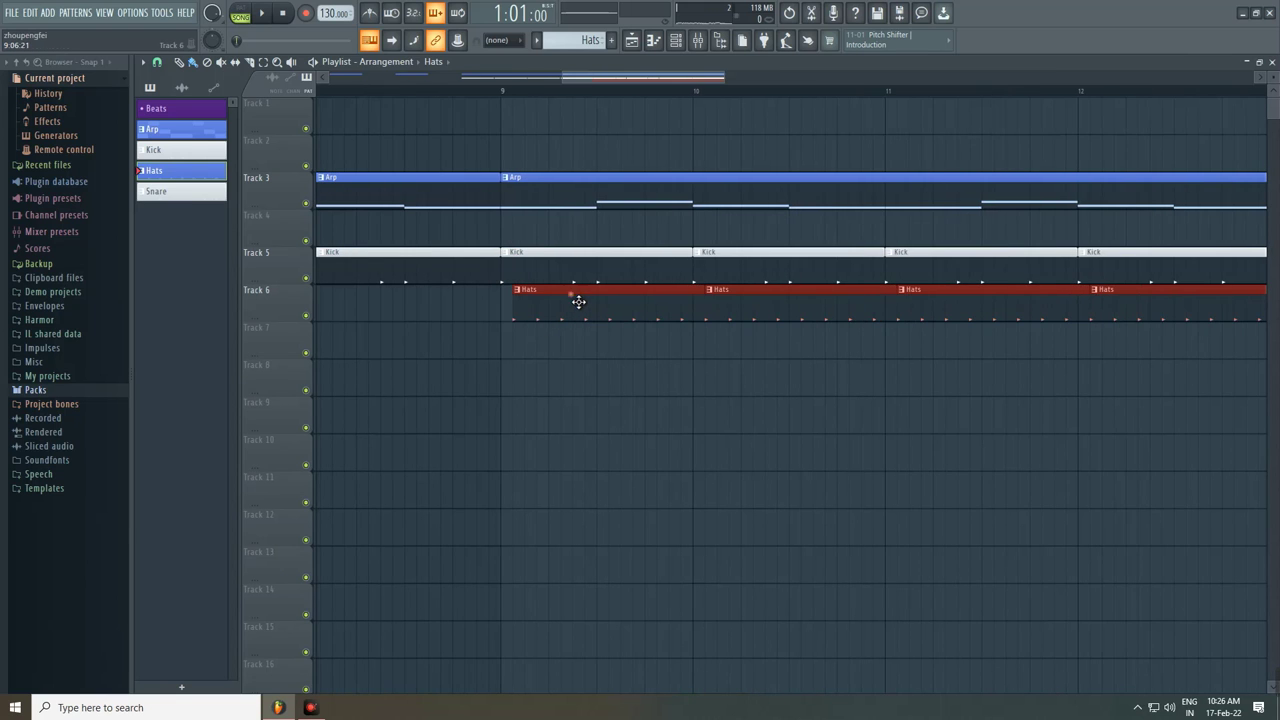
scroll(578, 305, "up", 2)
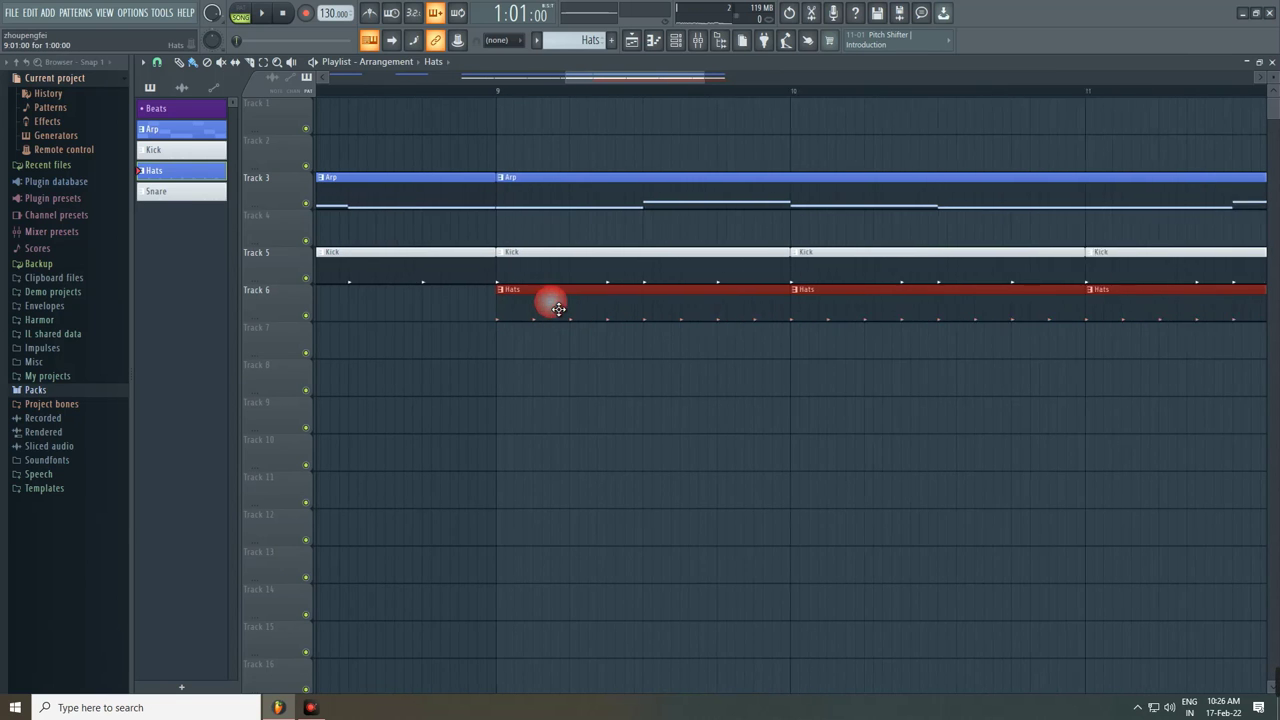
scroll(558, 308, "down", 6)
scroll(583, 357, "down", 2)
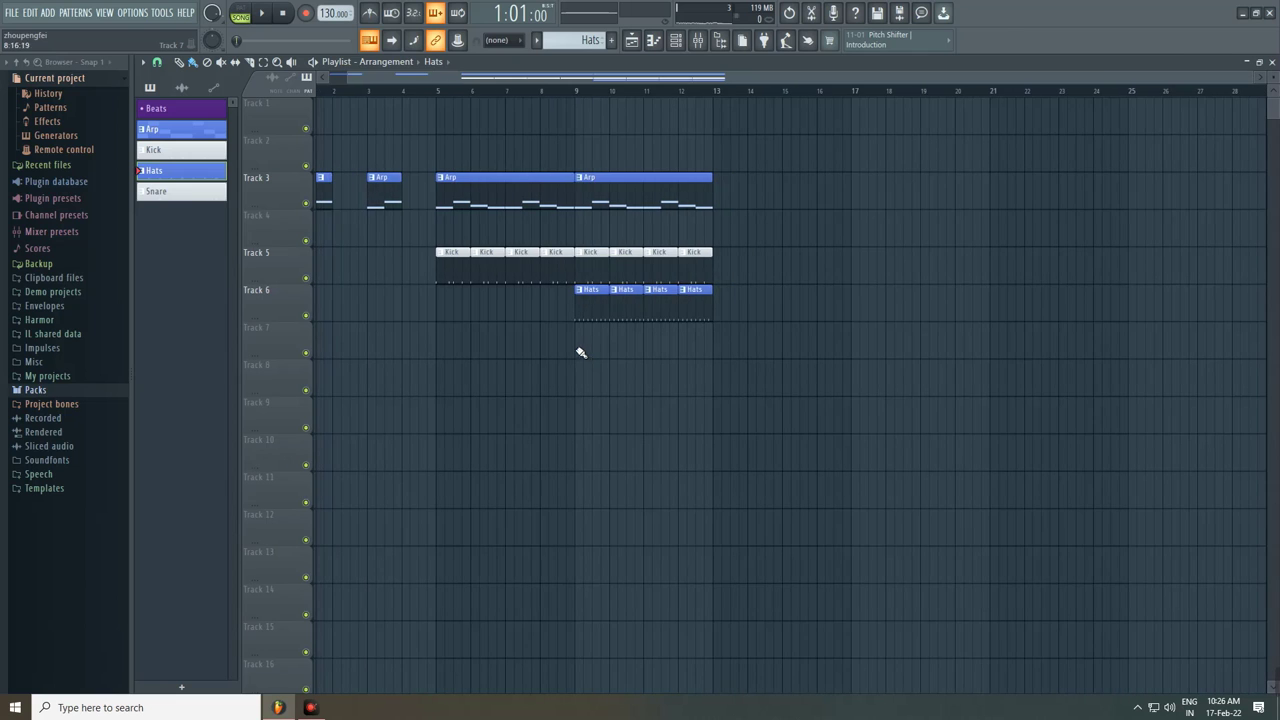
scroll(580, 290, "up", 2)
scroll(855, 329, "down", 2)
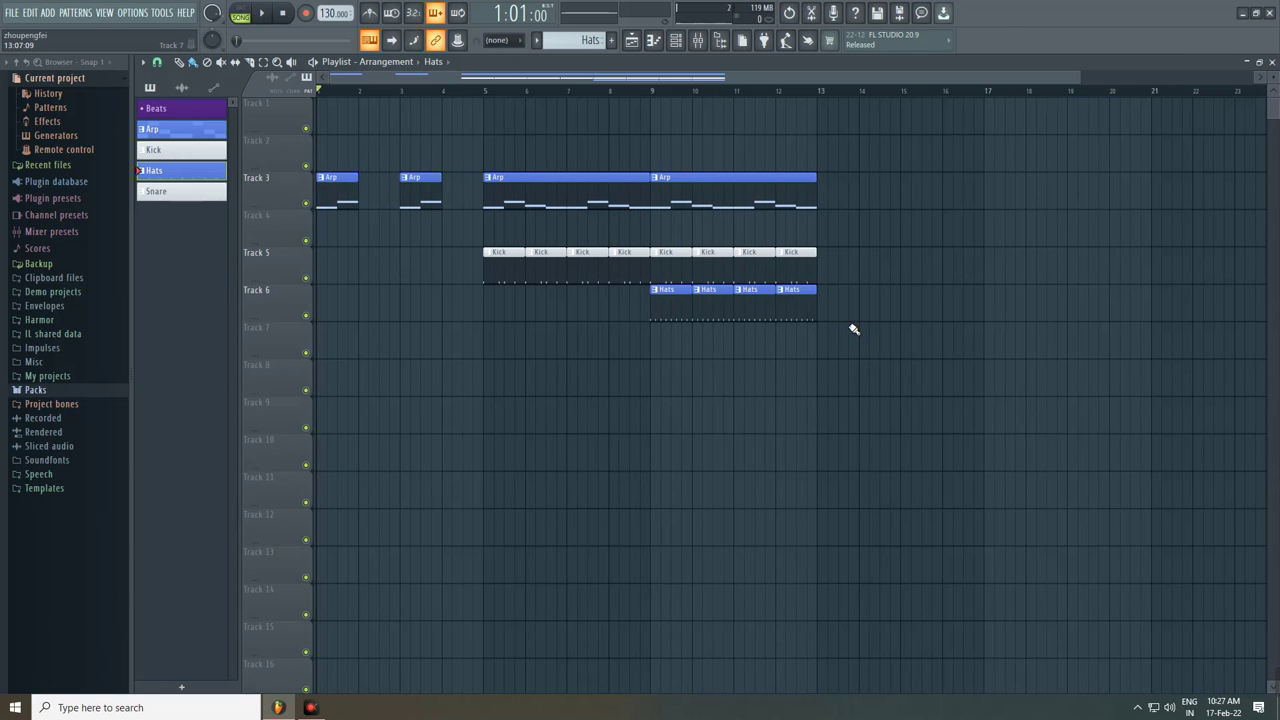
Step: Play the arrangement from the start to hear the Arp, Kick and Hats entries
key("space")
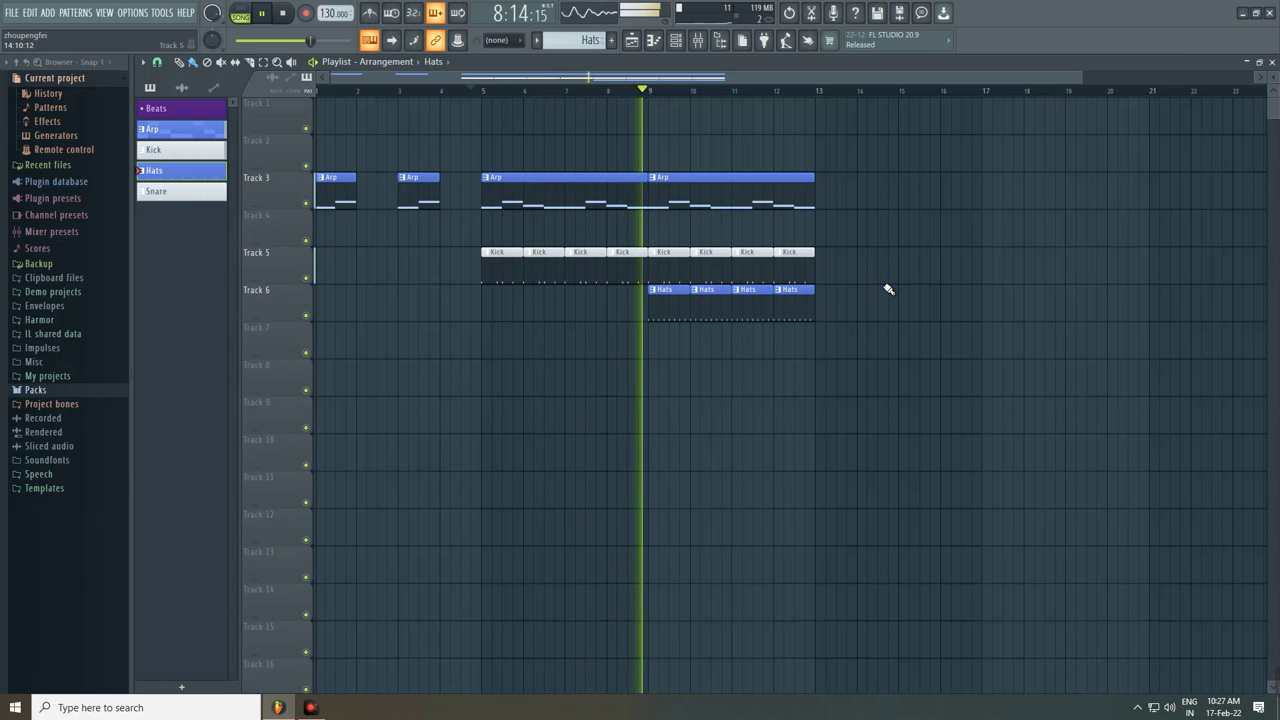
scroll(910, 288, "down", 1)
scroll(917, 289, "up", 2)
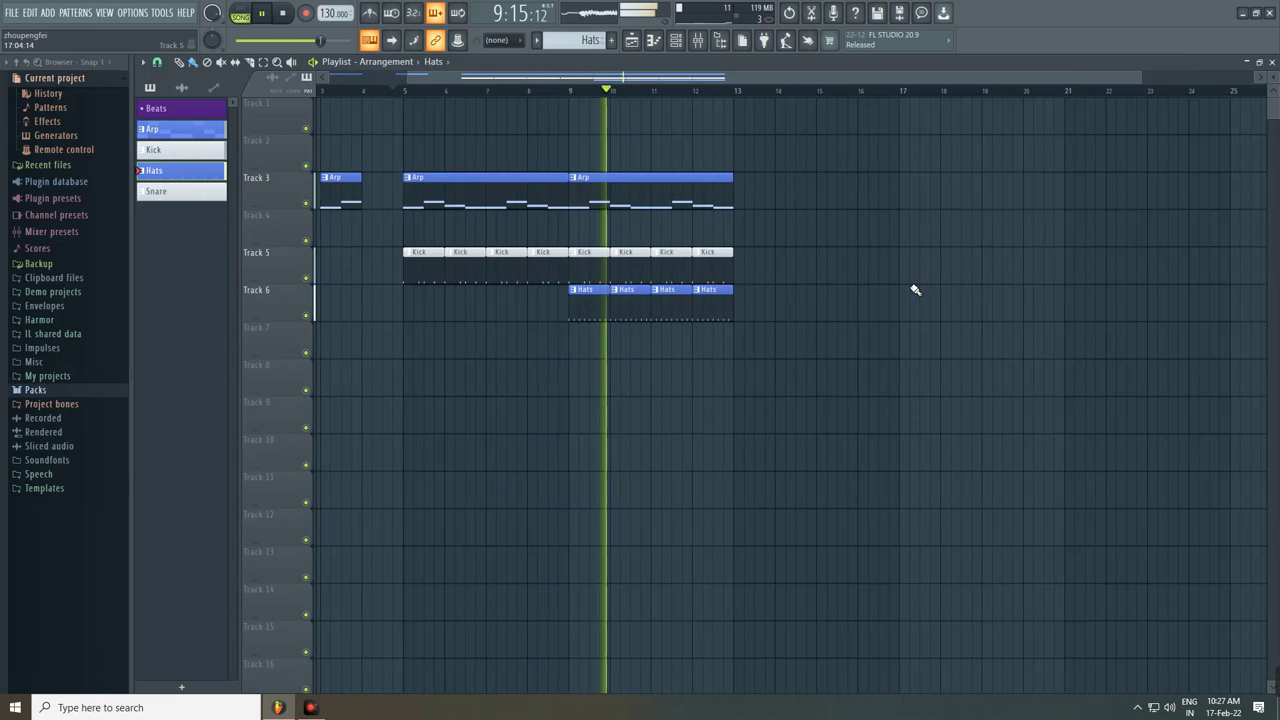
Step: Fill all sixteen 808 HiHat steps in the Hats pattern and play the arrangement from about bar 8
left_click(677, 40)
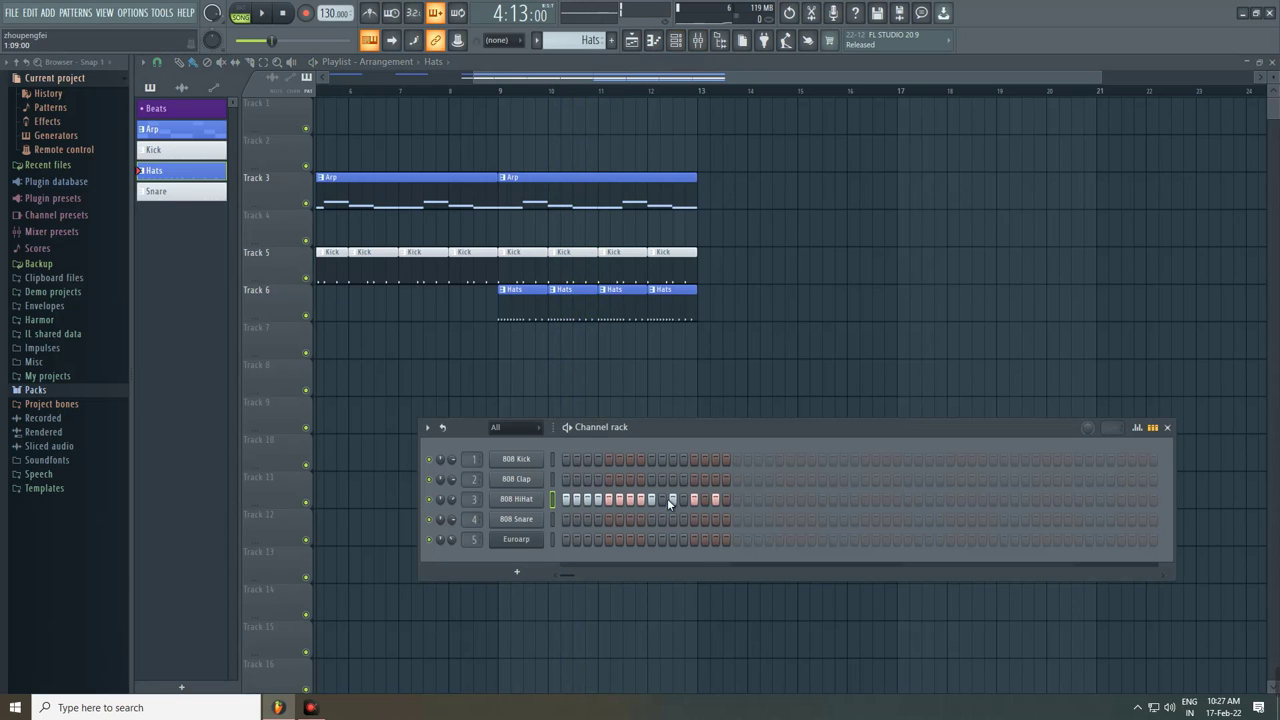
left_click(477, 91)
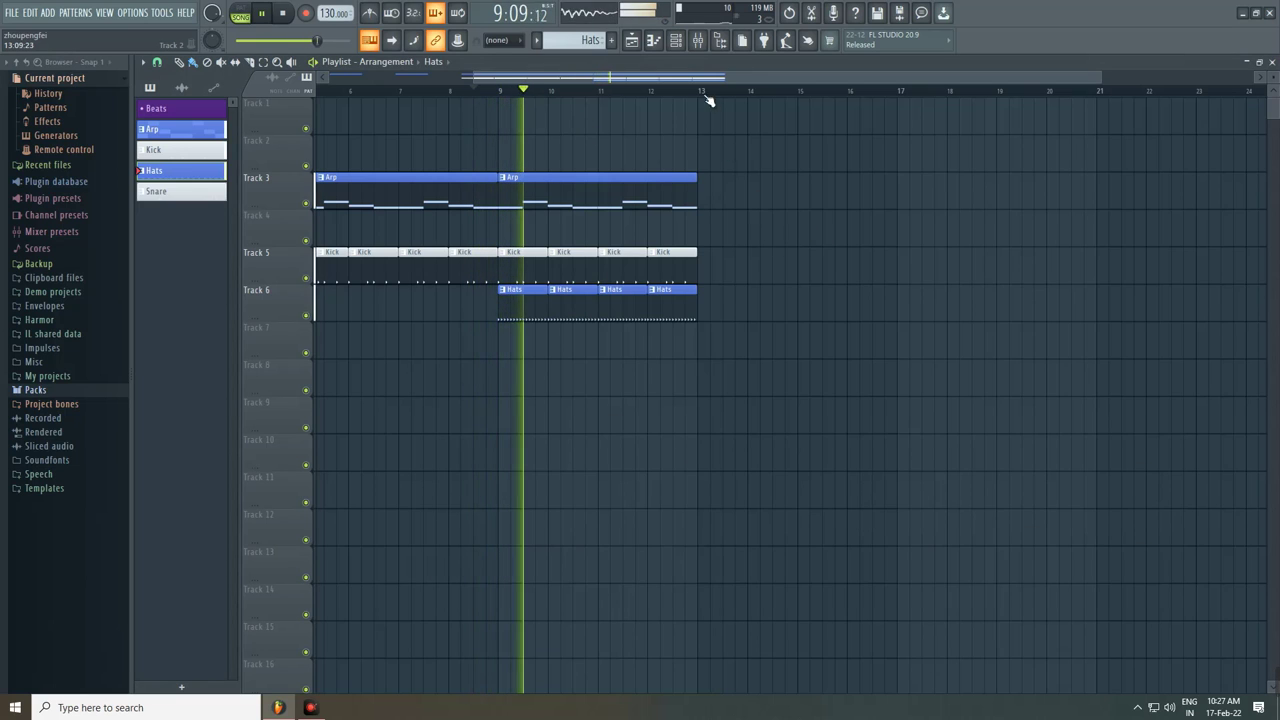
Step: Select the Snare pattern and place Snare clips on Track 7 across bars 1 to 12
left_click(678, 44)
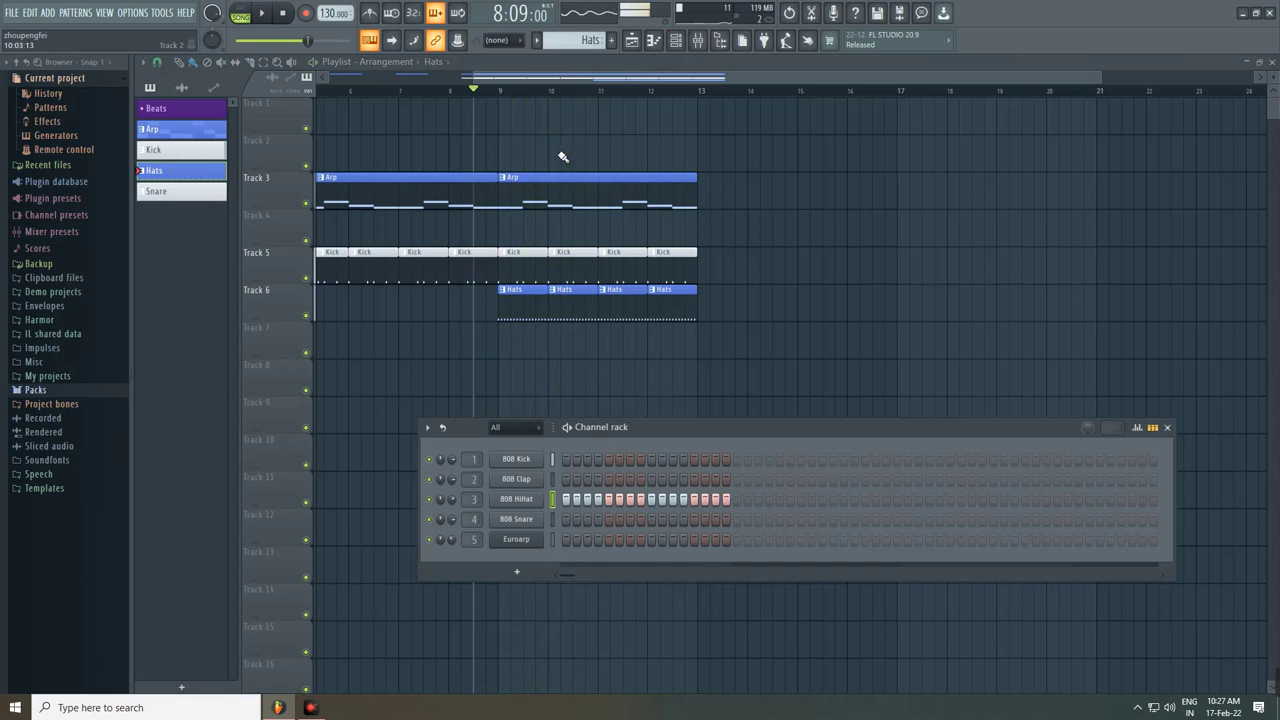
left_click(535, 42)
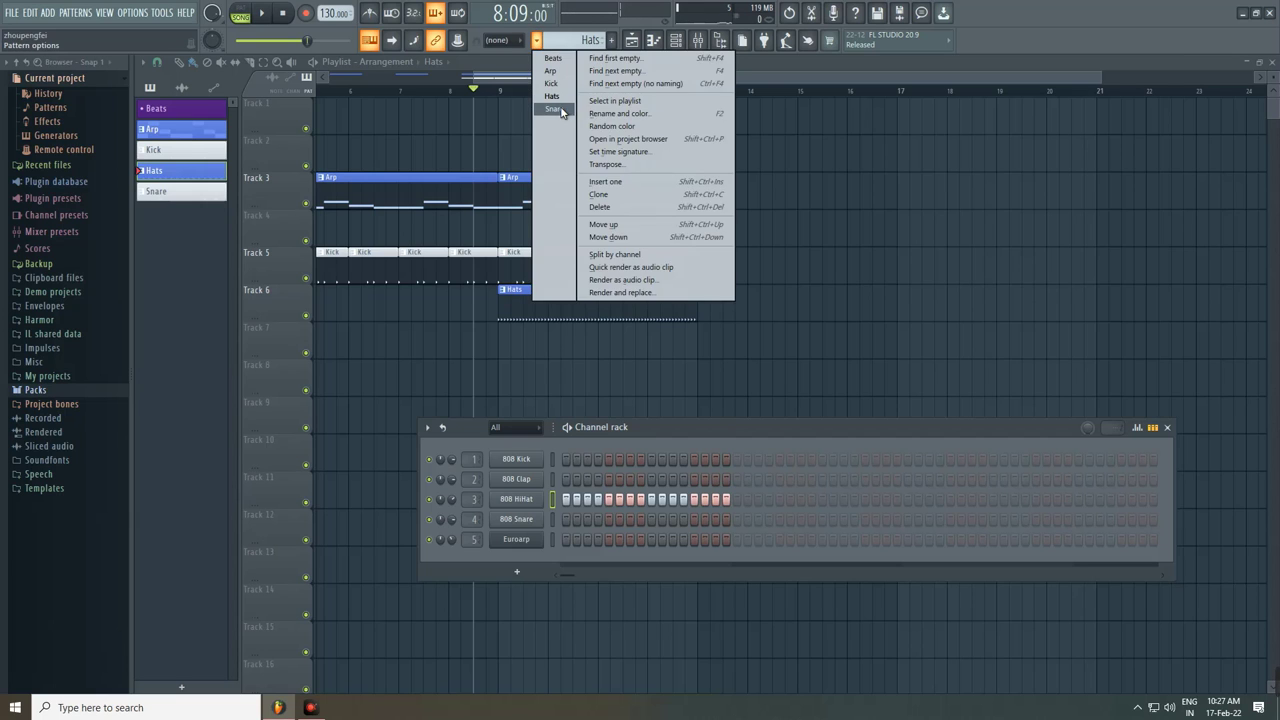
left_click(558, 109)
scroll(505, 352, "down", 2)
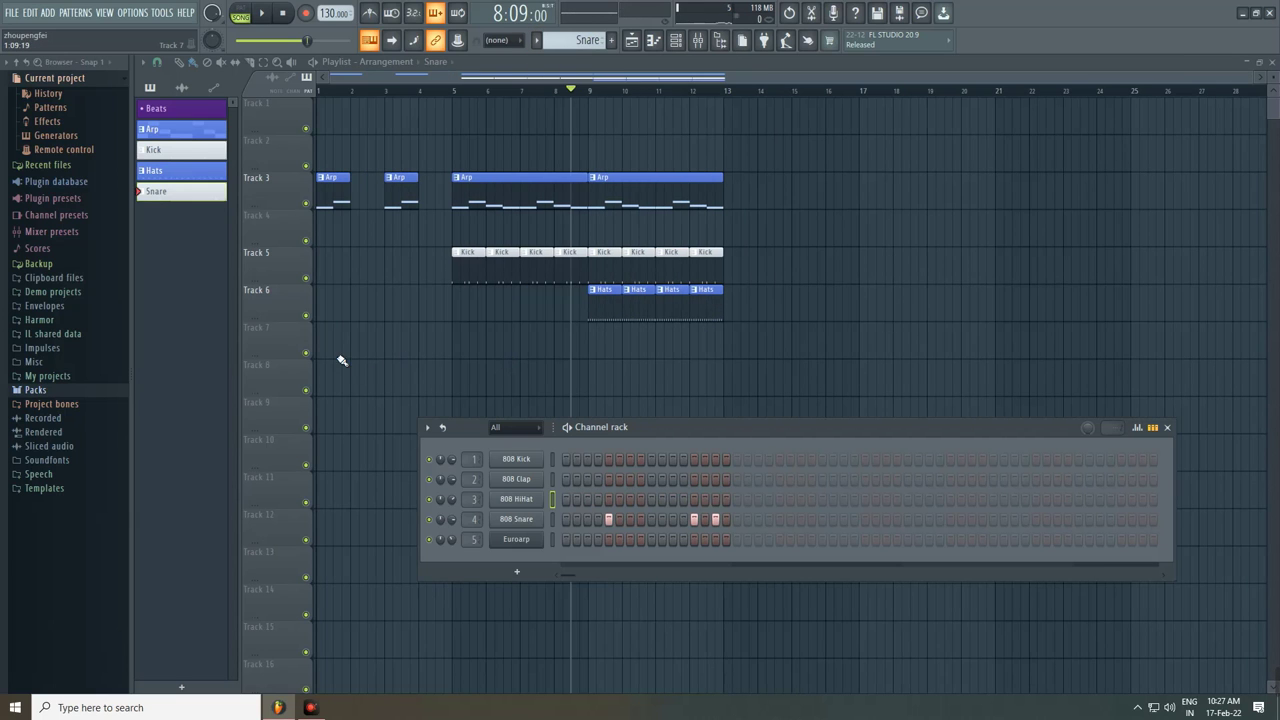
key("F6")
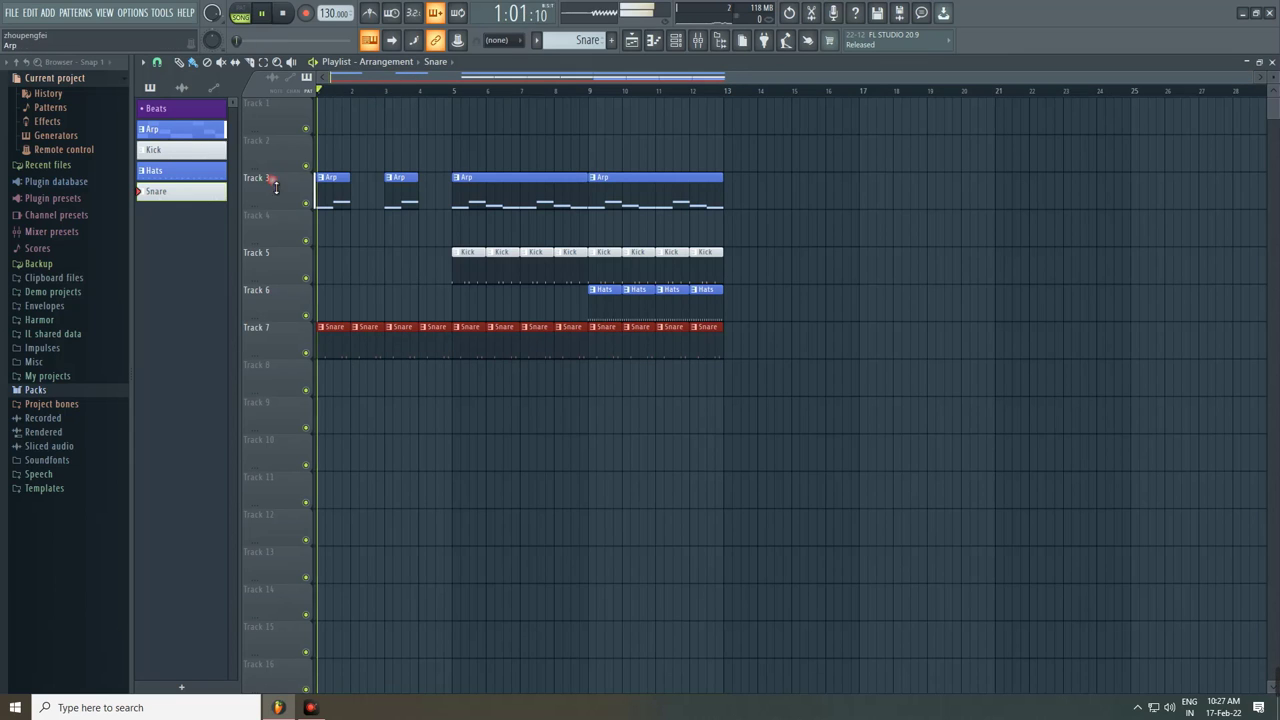
Step: Delete the Snare clips at bars 5 and 6 on Track 7 while the arrangement plays
scroll(283, 372, "up", 2)
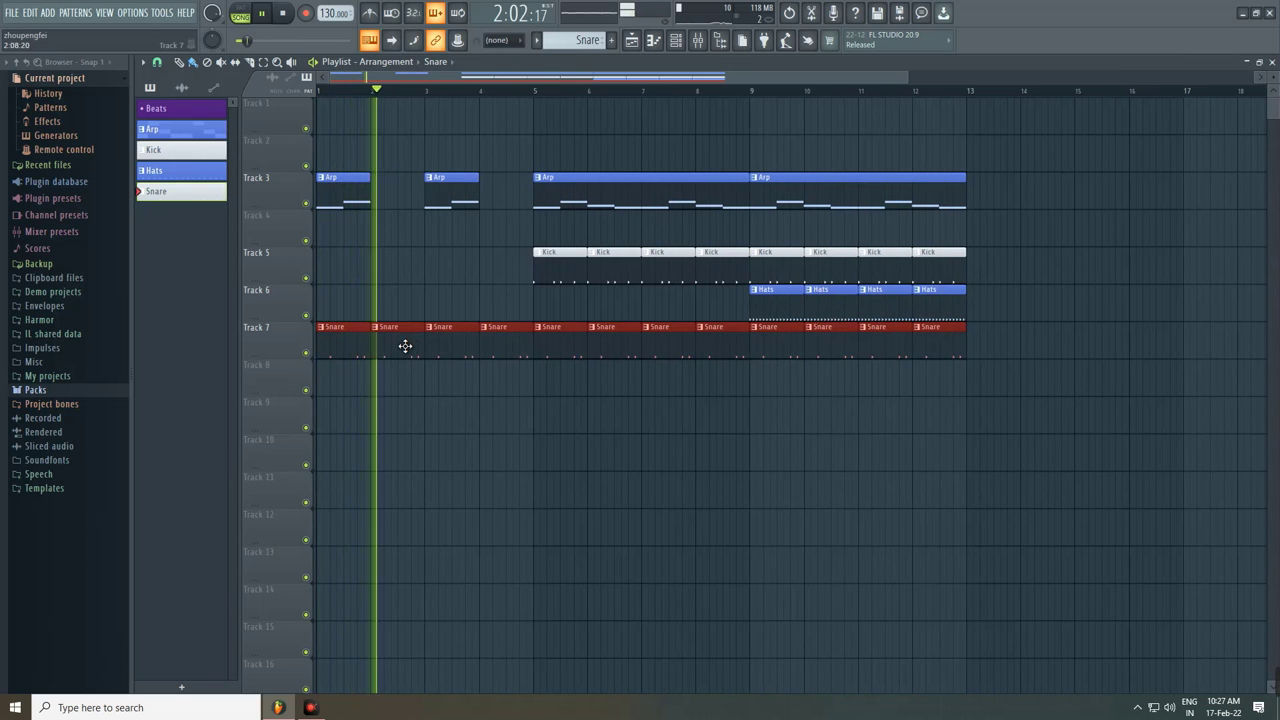
right_click(410, 393)
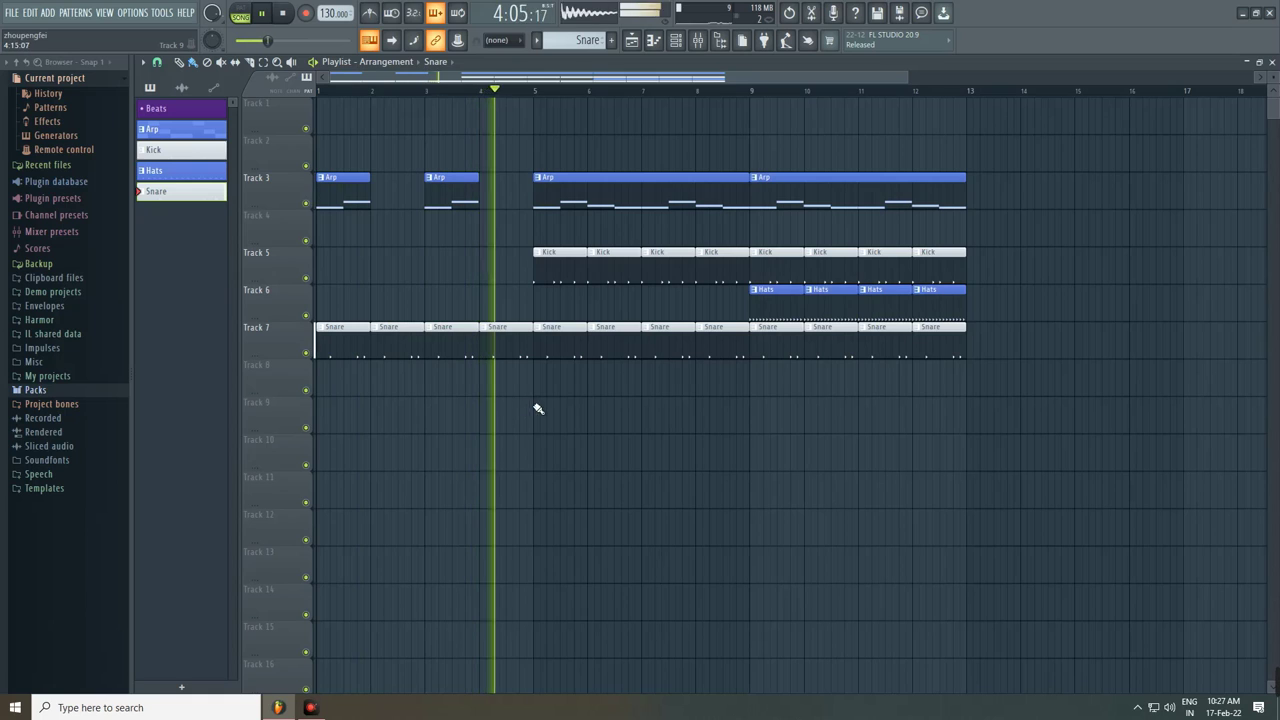
right_click(560, 352)
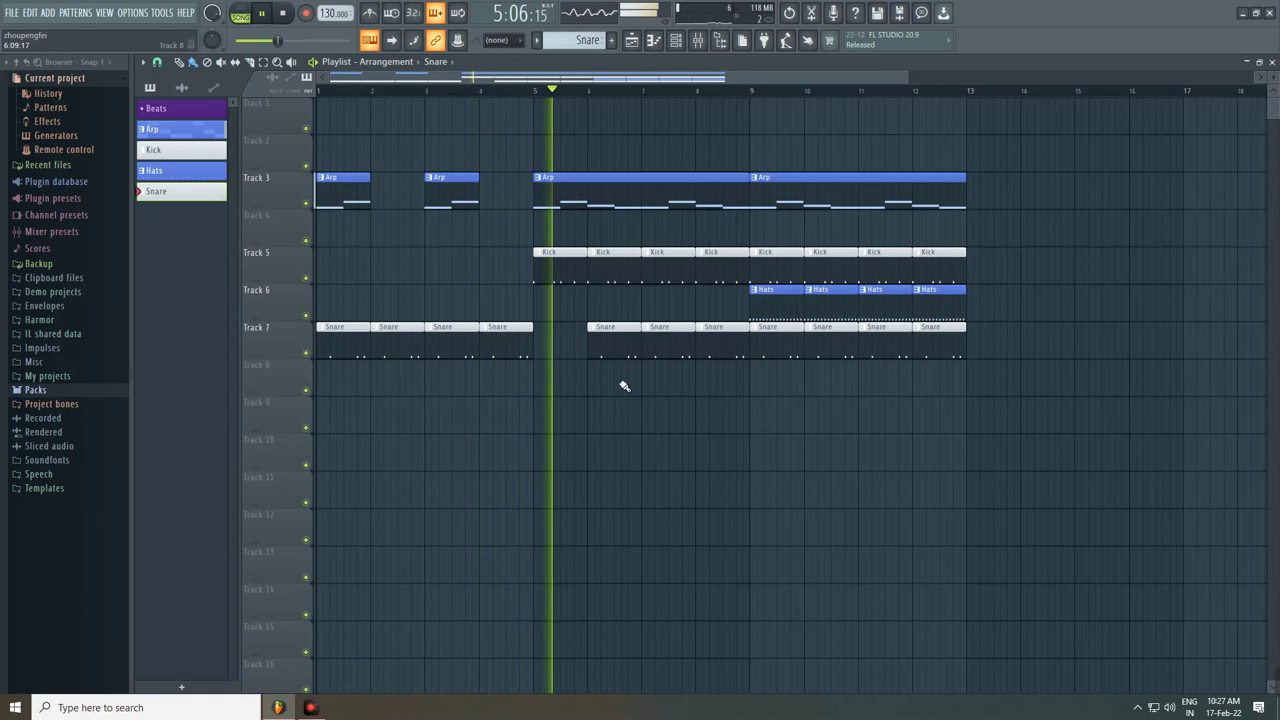
right_click(632, 356)
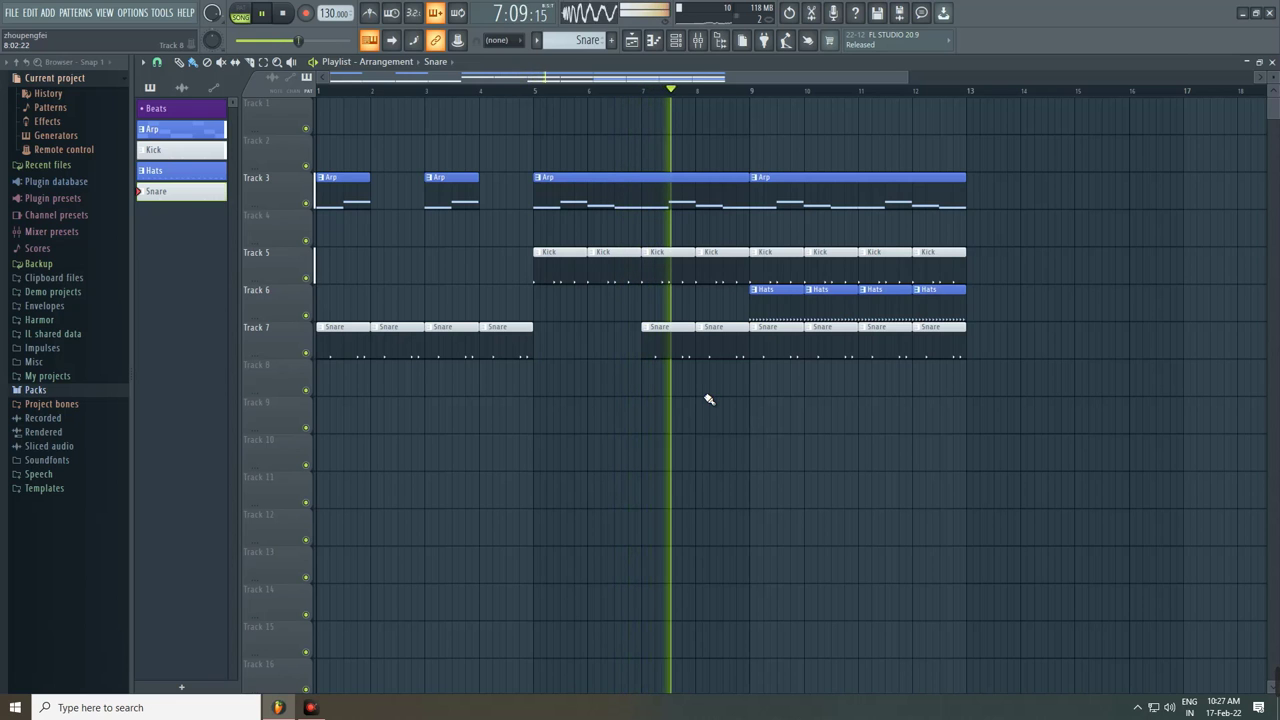
scroll(805, 418, "down", 1)
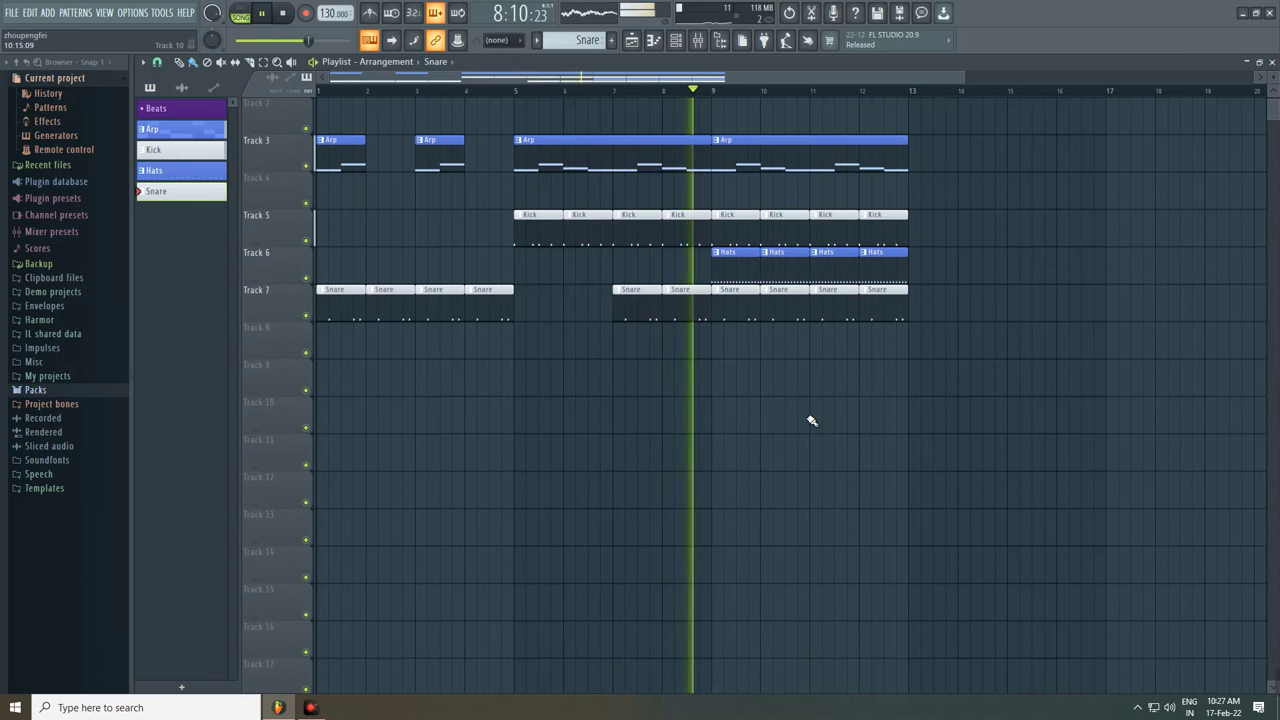
scroll(811, 420, "up", 1)
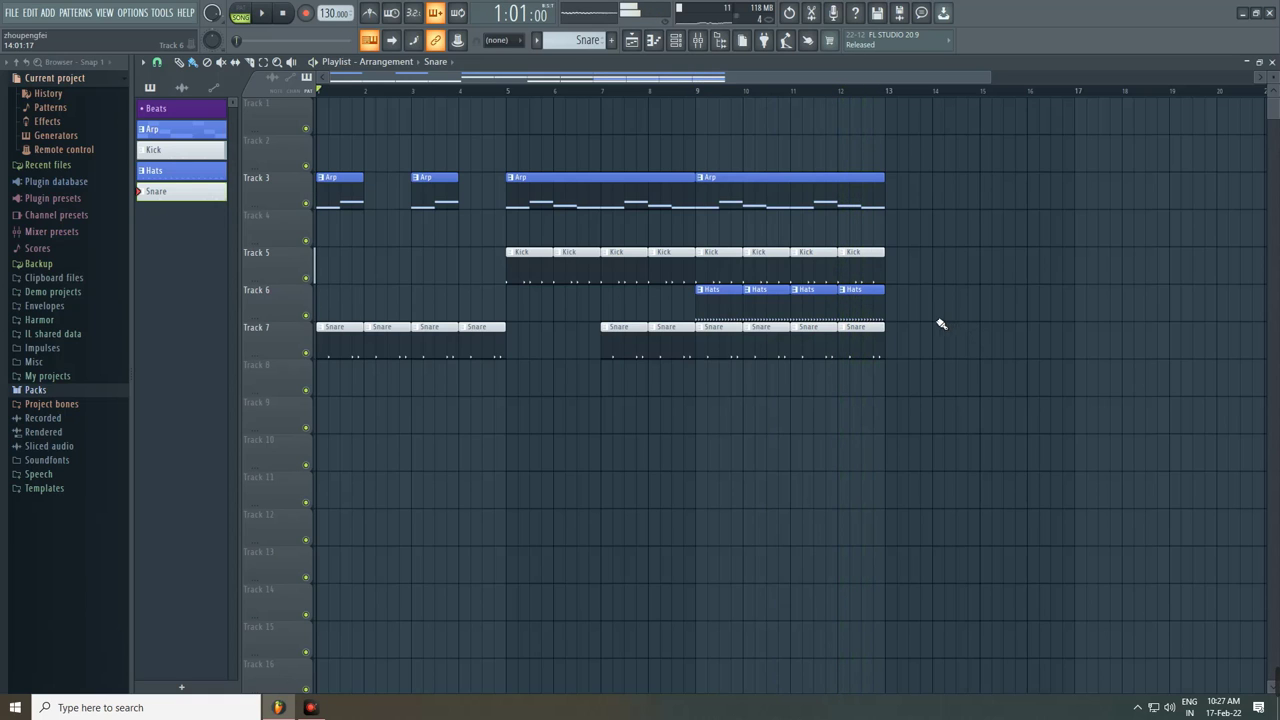
Step: Add a Clap pattern to the project and return the playback position to the start of the song
left_click(674, 48)
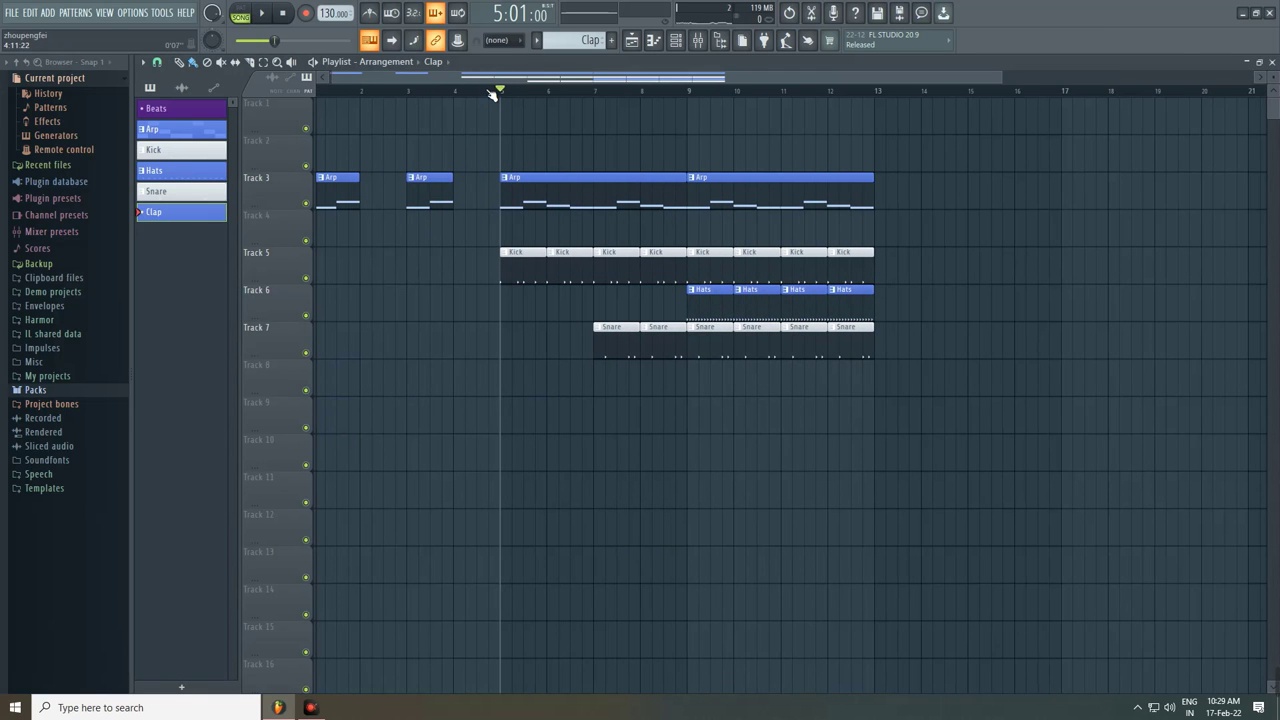
left_click_drag(492, 94, 130, 131)
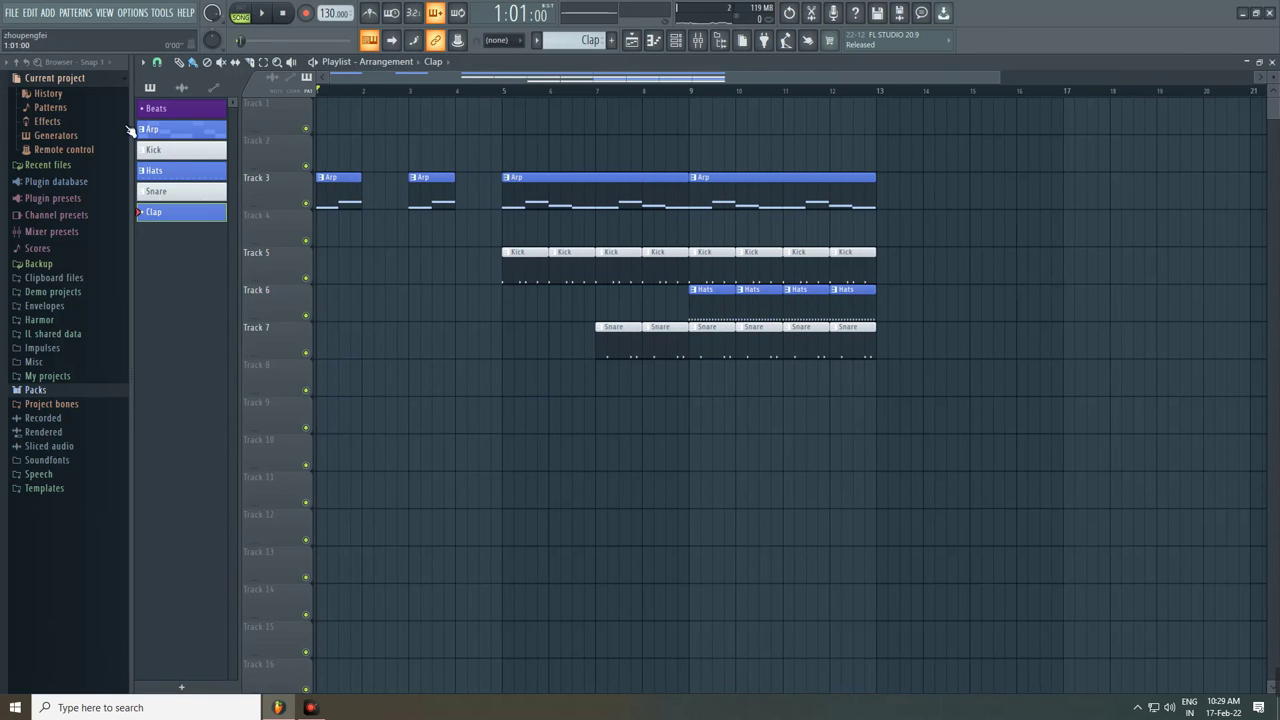
Step: Try a Hats clip at bar 1 on Track 6, play it briefly and delete it
scroll(498, 338, "down", 2)
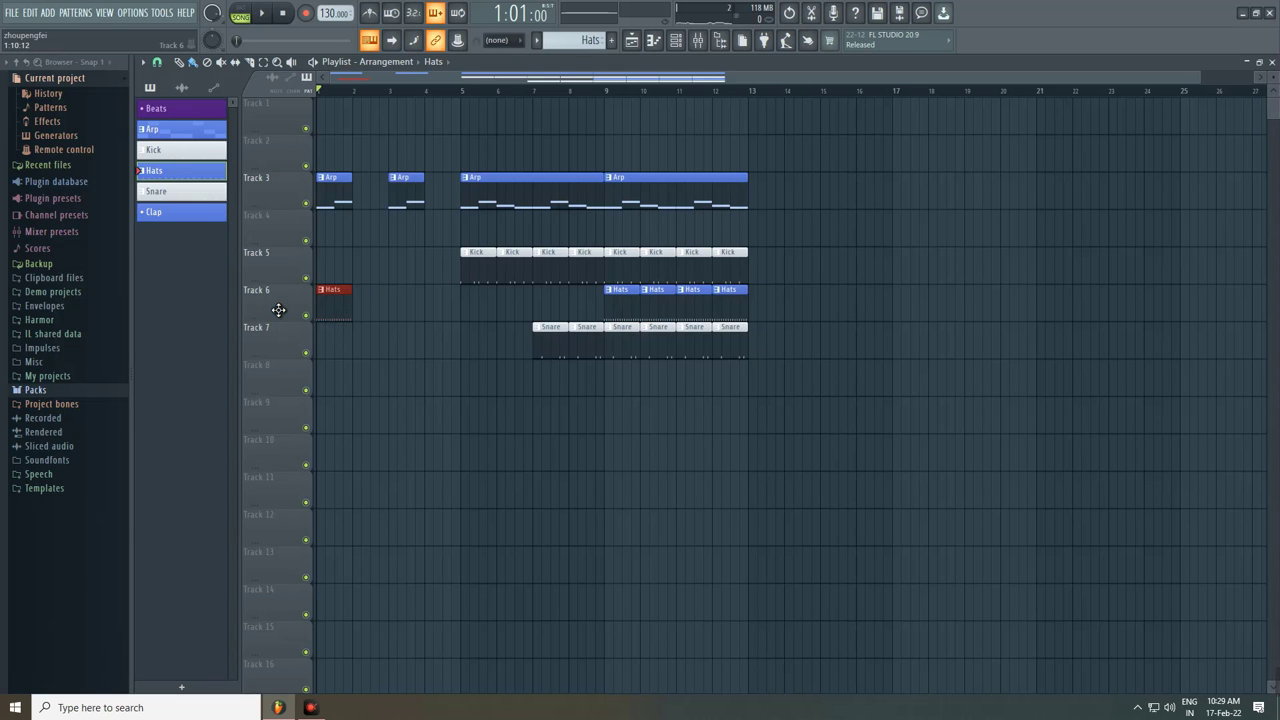
scroll(320, 300, "up", 2)
key("space")
right_click(332, 295)
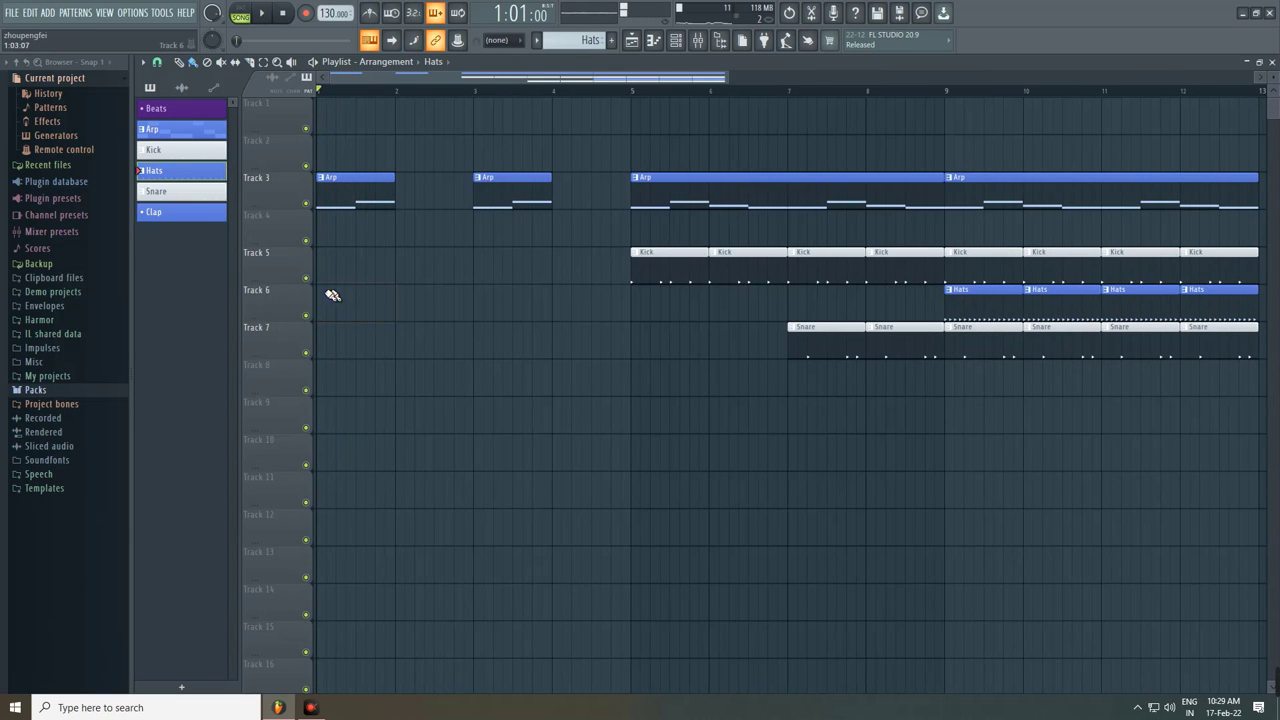
Step: Delete all Kick, Hats and Snare clips on Tracks 5 to 7, and place four Hats clips on Track 6 across bars 1 to 4
scroll(675, 317, "down", 1)
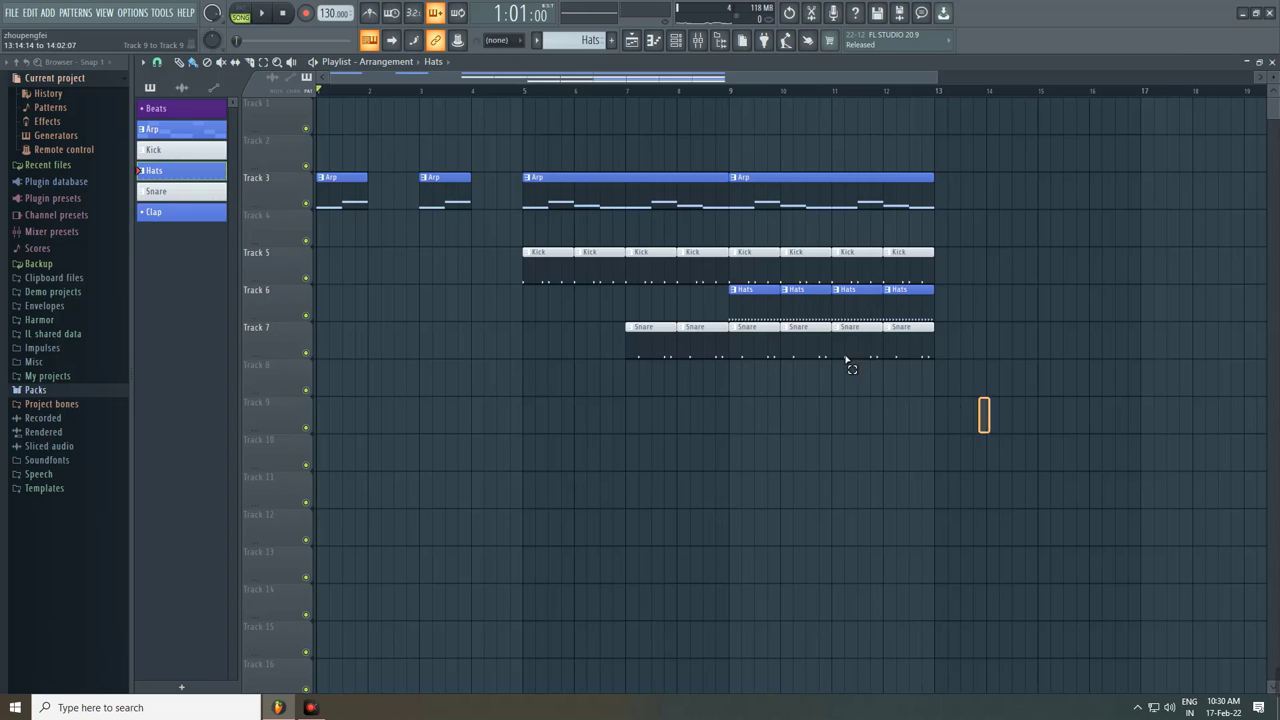
left_click_drag(846, 360, 504, 273)
key("Delete")
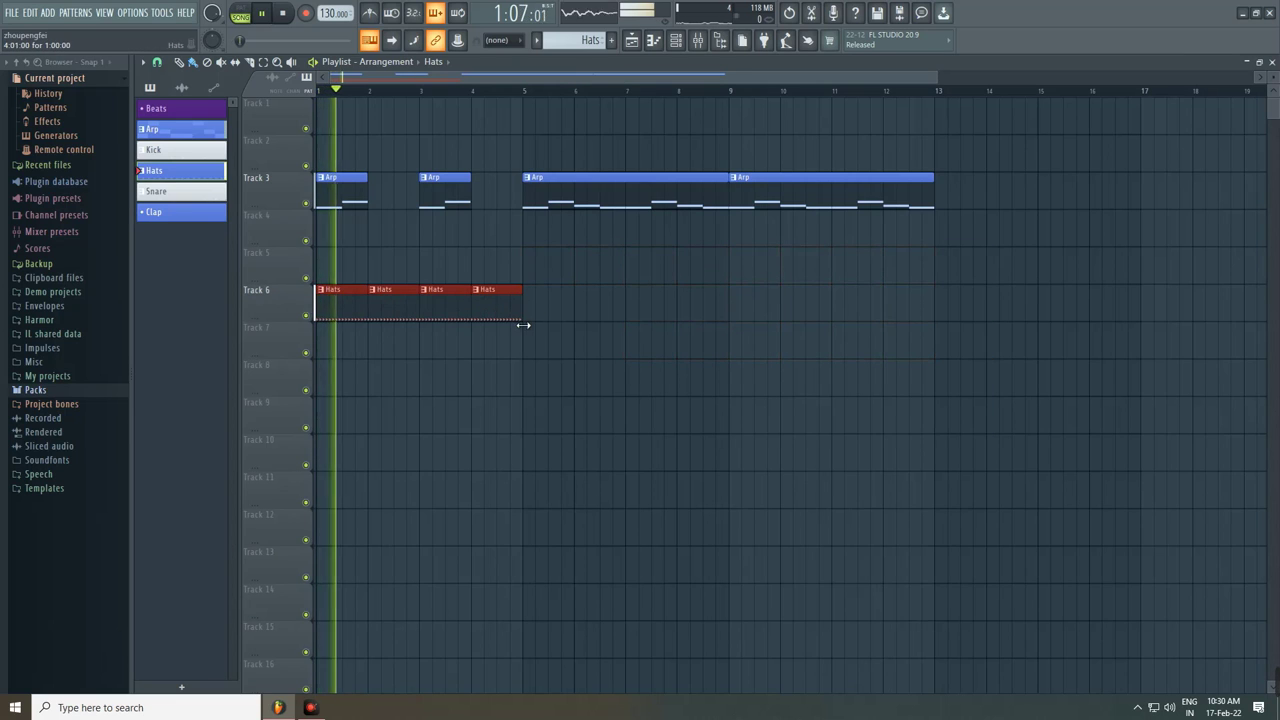
left_click(491, 353)
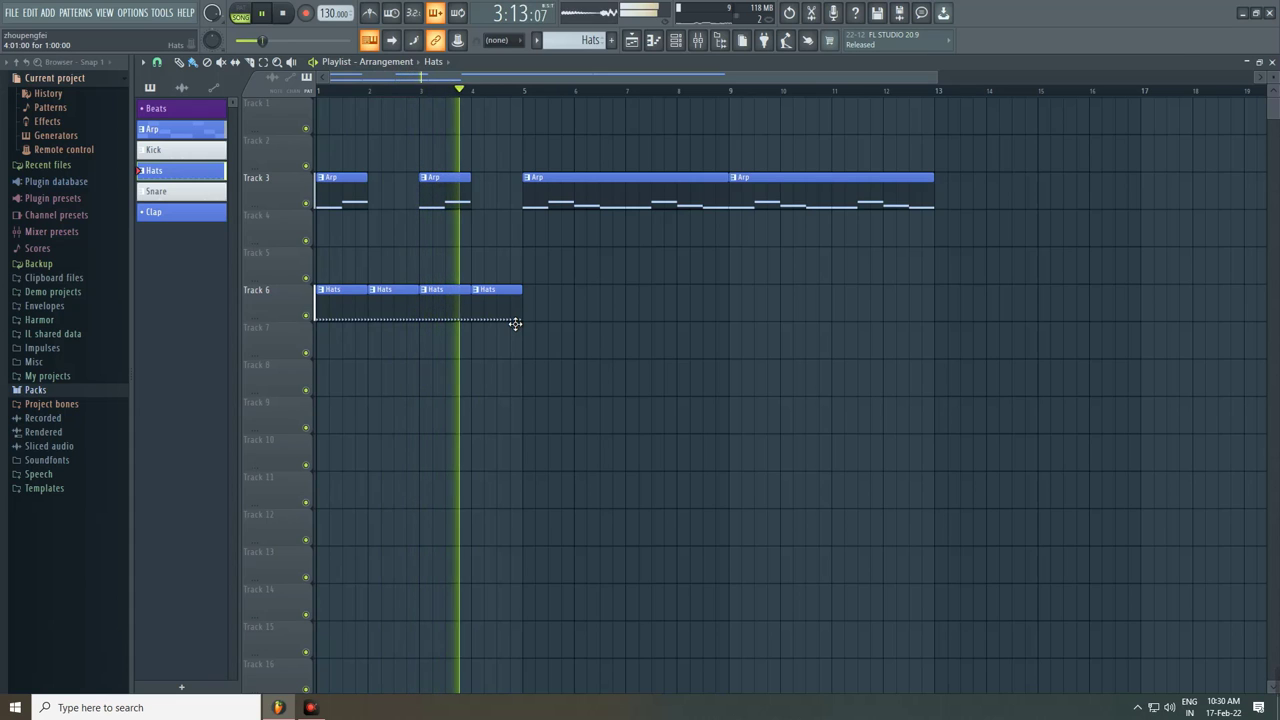
key("space")
Step: Browse the sample packs and open the SFX folder of the Drums (ModeAudio) pack
left_click(45, 390)
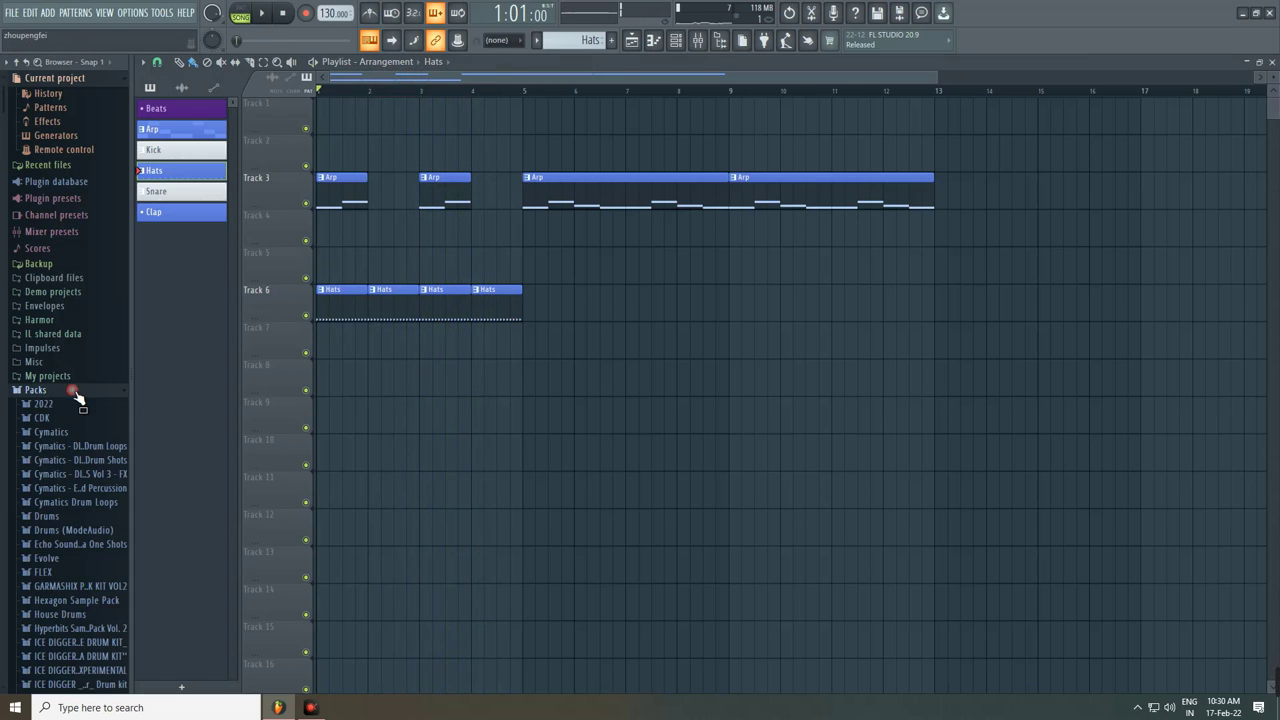
scroll(60, 385, "down", 6)
scroll(62, 390, "down", 3)
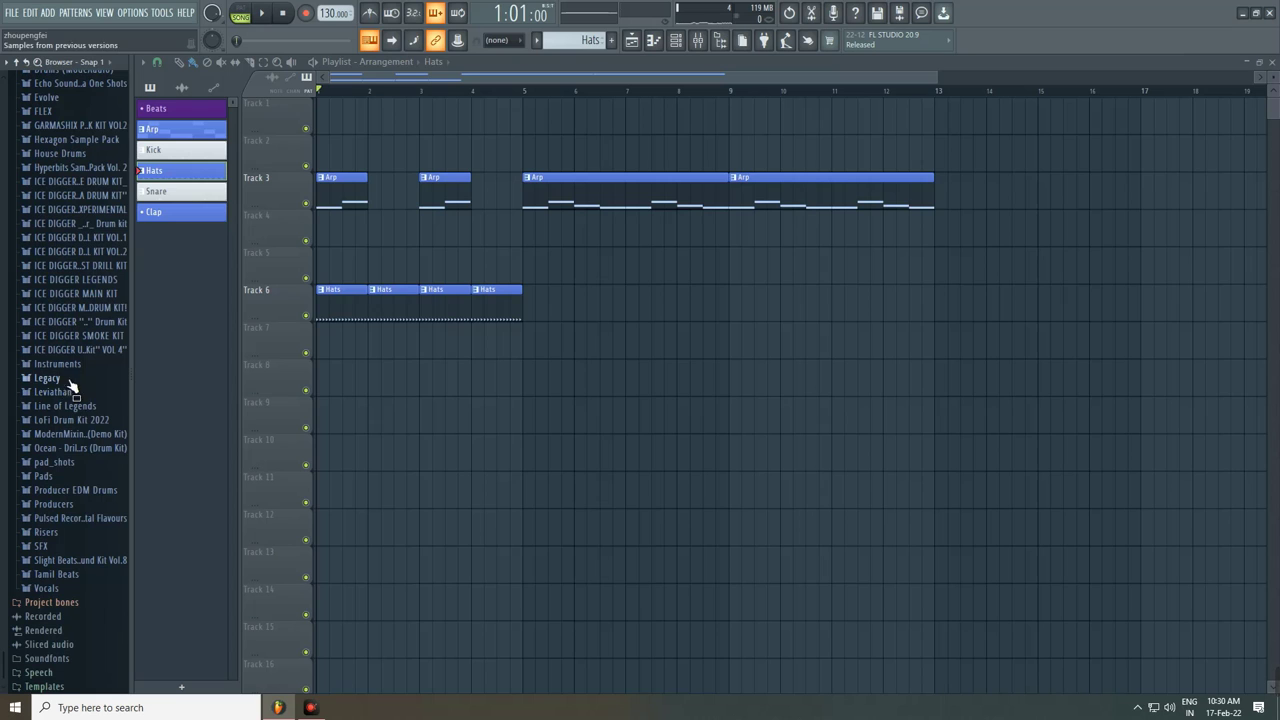
scroll(80, 400, "up", 8)
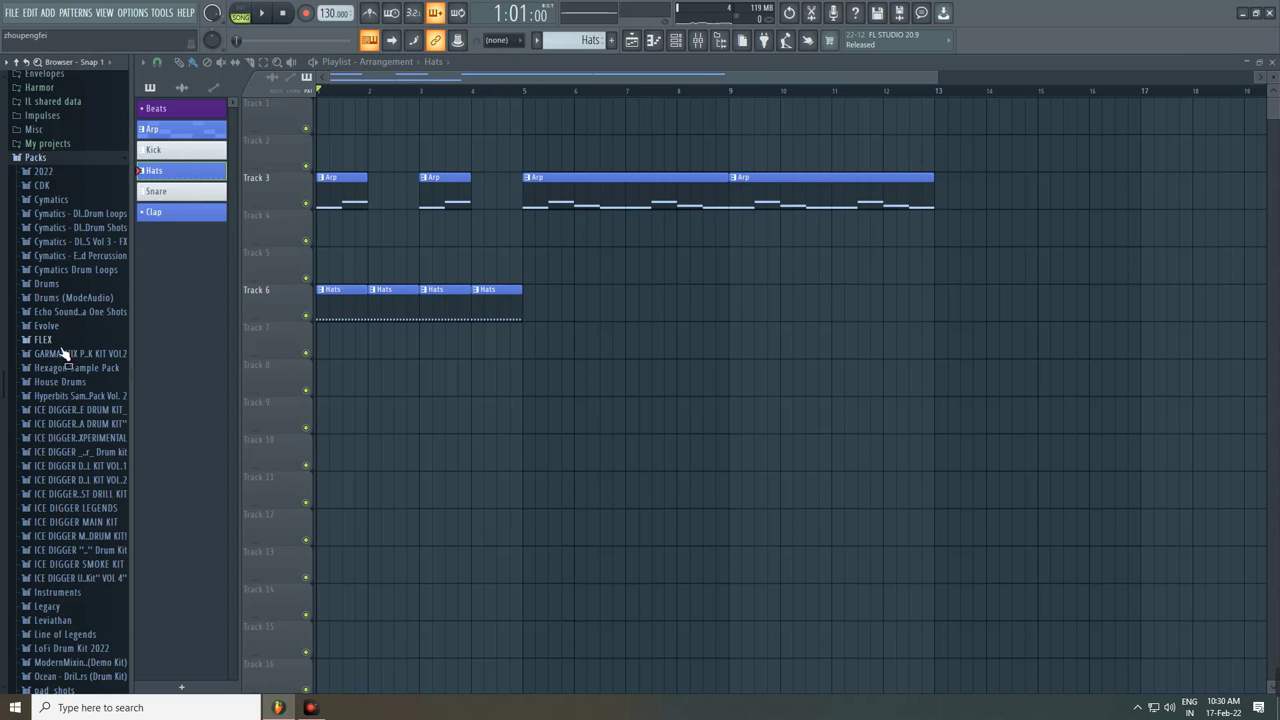
left_click(80, 298)
scroll(82, 315, "down", 3)
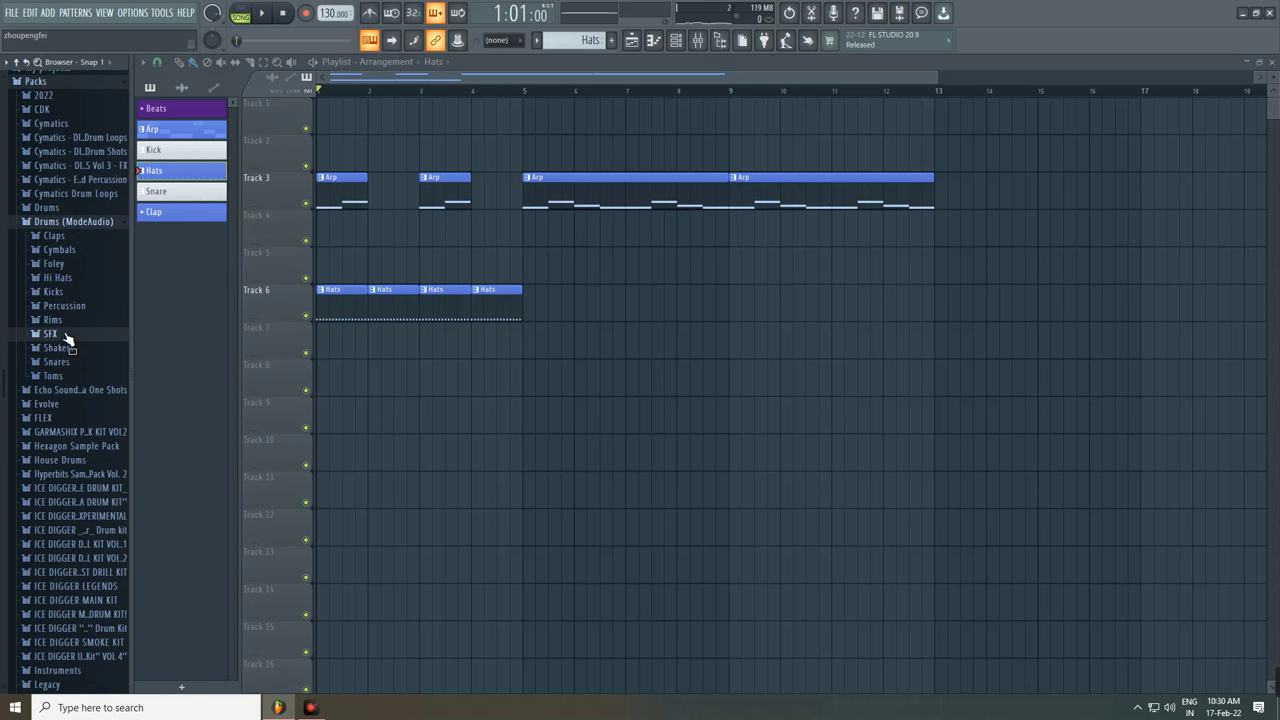
left_click(64, 335)
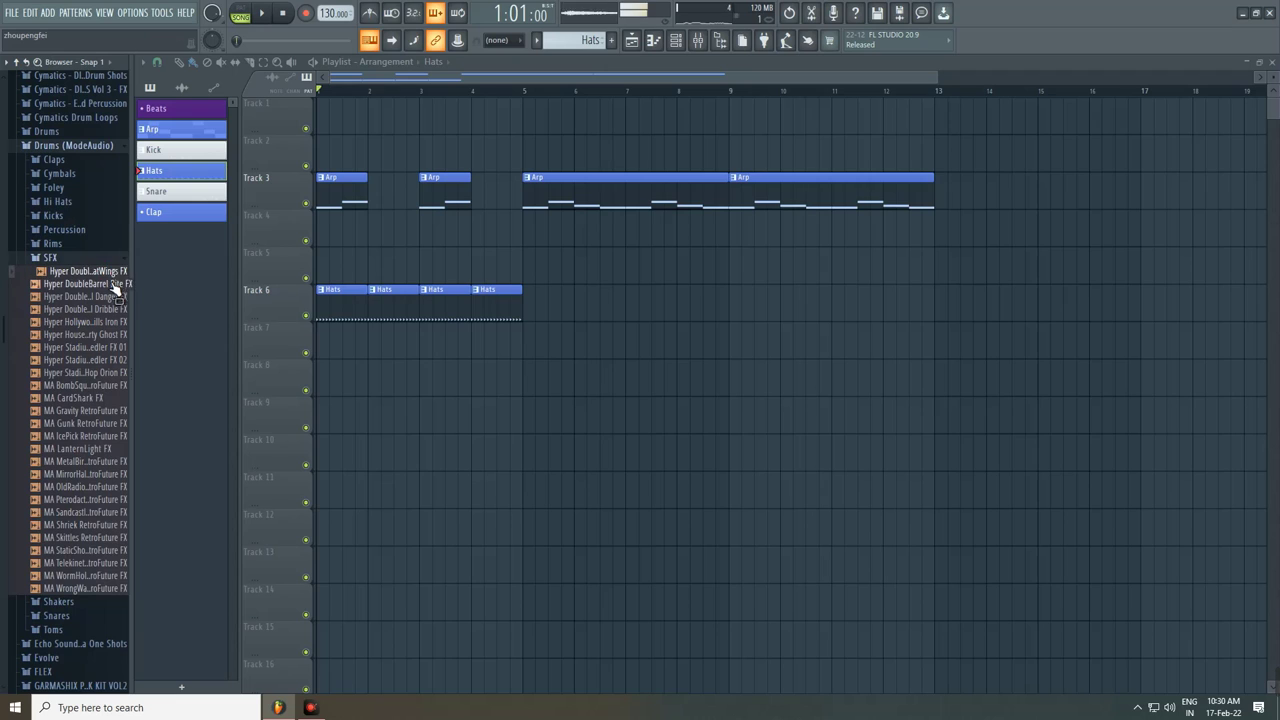
Step: Place the MA BombSquad RetroFuture FX sample on Track 7 from the middle of bar 4 and play the arrangement
scroll(100, 340, "down", 5)
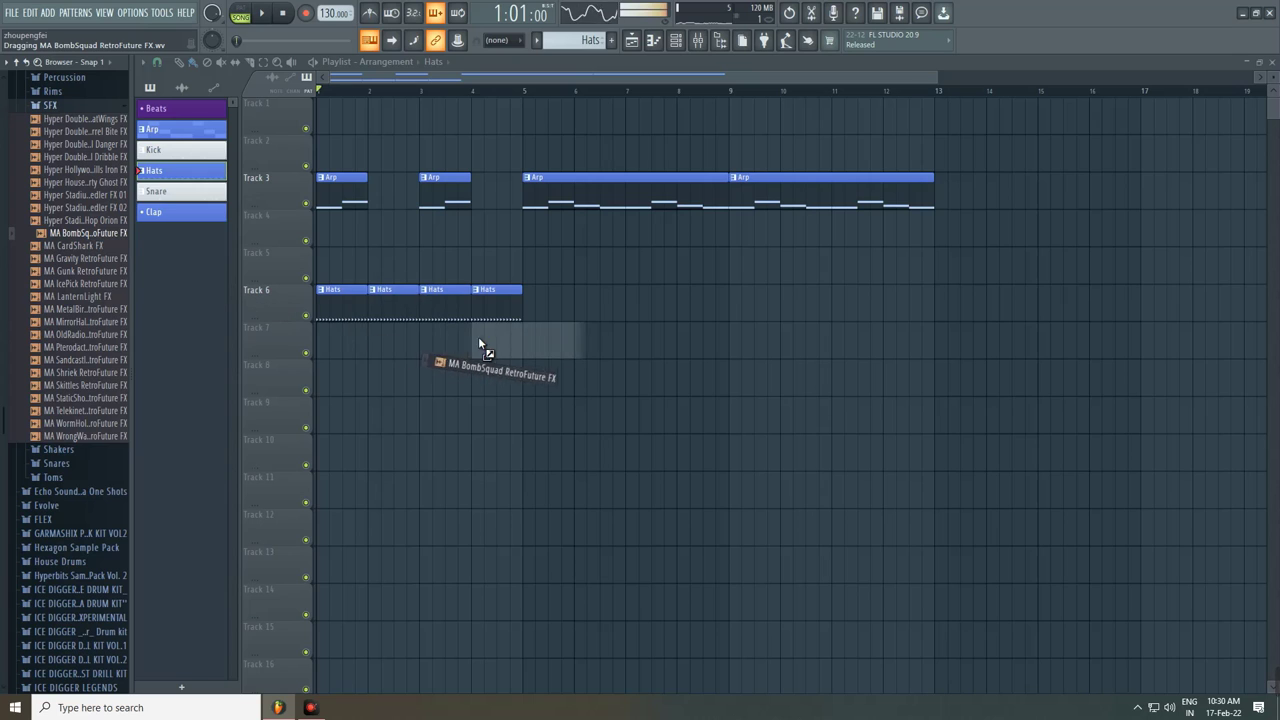
left_click_drag(540, 346, 563, 349)
key("space")
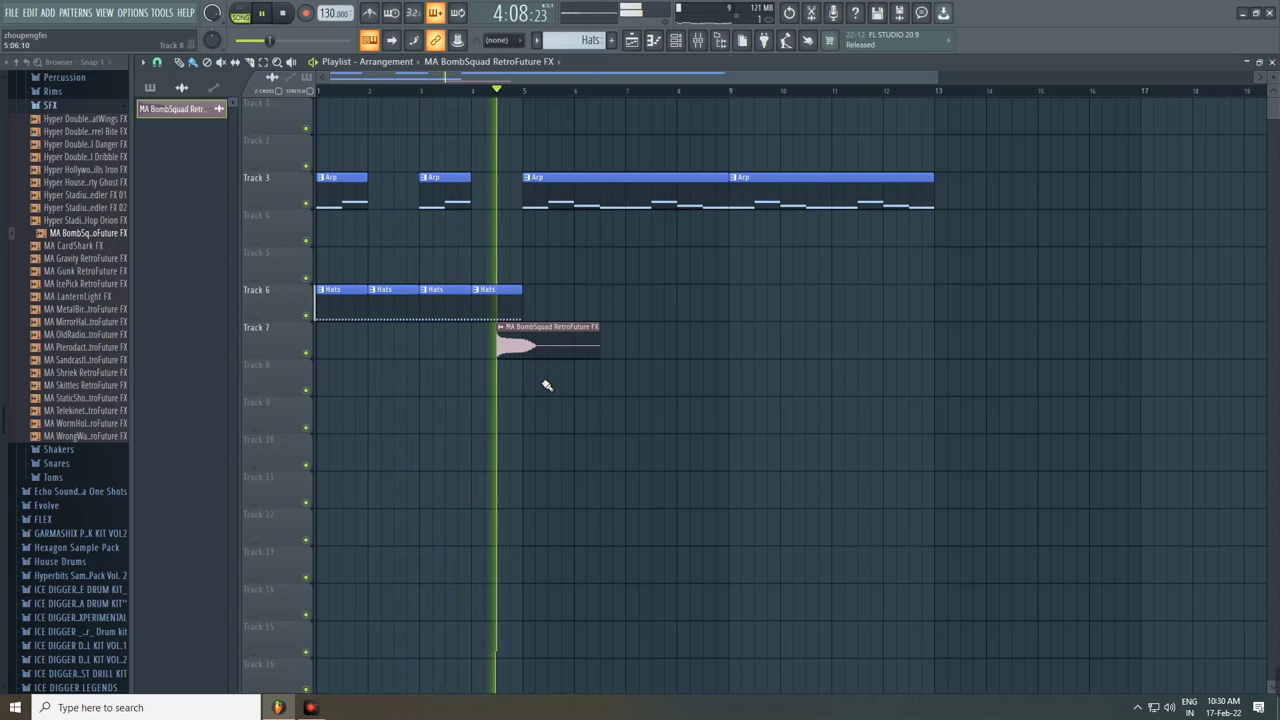
key("space")
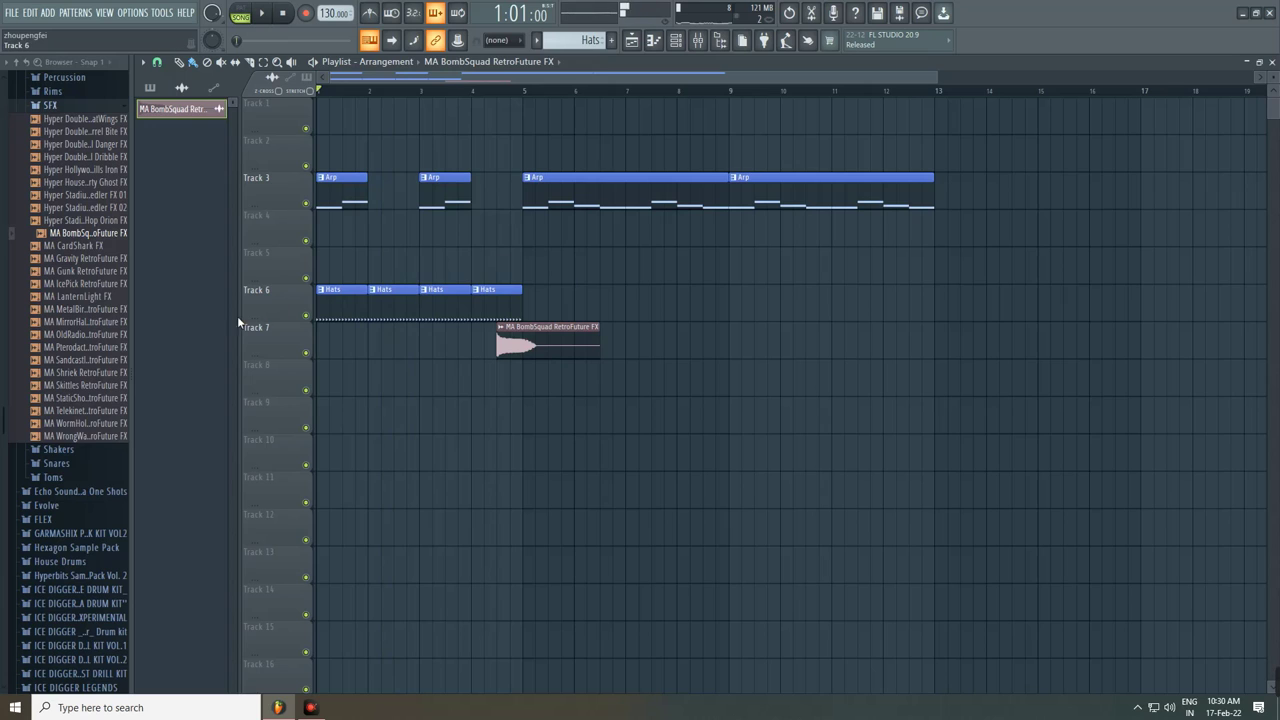
Step: Select the Kick pattern and place eight Kick clips on Track 5 across bars 5 to 12
left_click(537, 41)
left_click(558, 85)
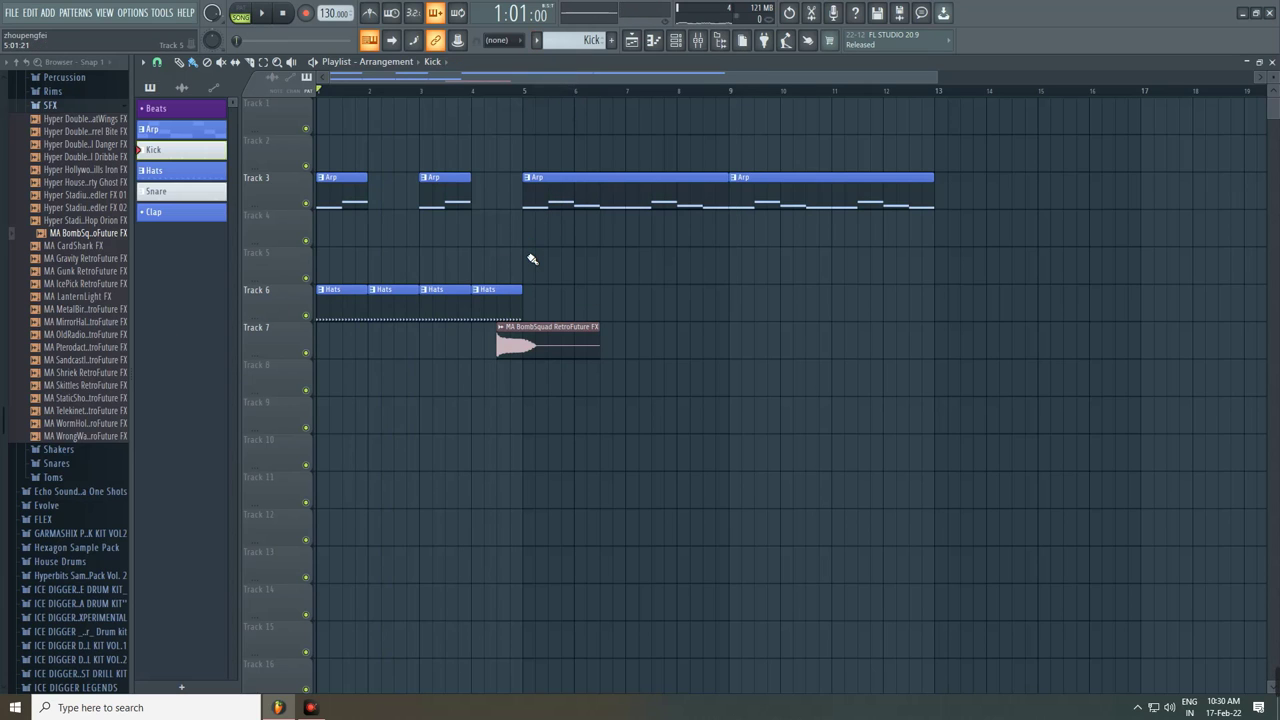
left_click_drag(530, 255, 816, 276)
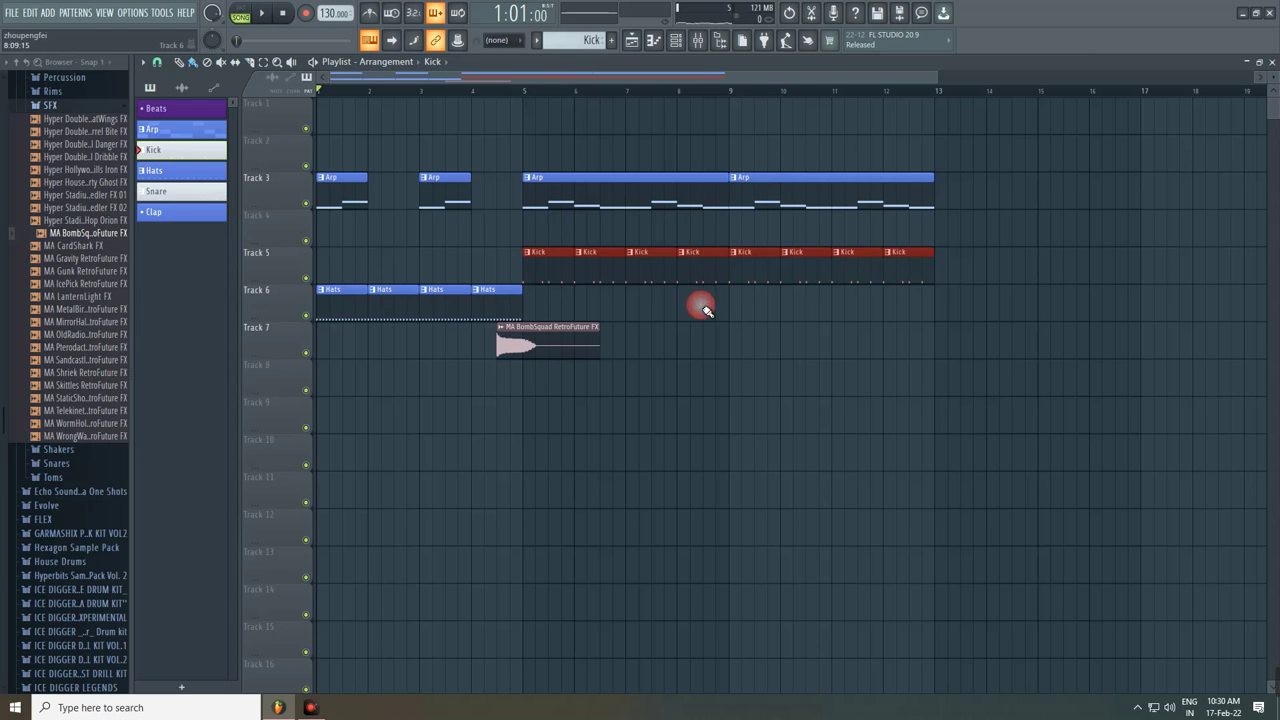
Step: Replace the effect clip on Track 7 with MA Skittles RetroFuture FX starting at 4:12:00, and play the arrangement from the start
scroll(554, 283, "up", 4)
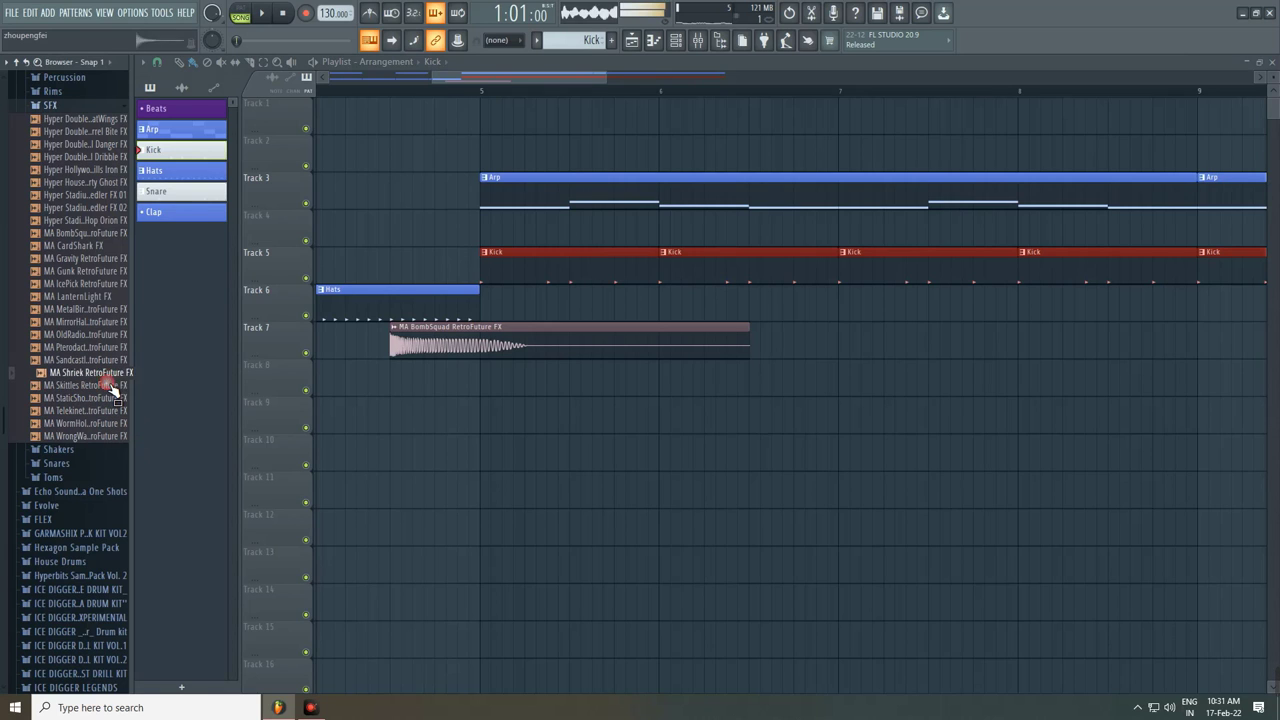
left_click_drag(113, 390, 548, 353)
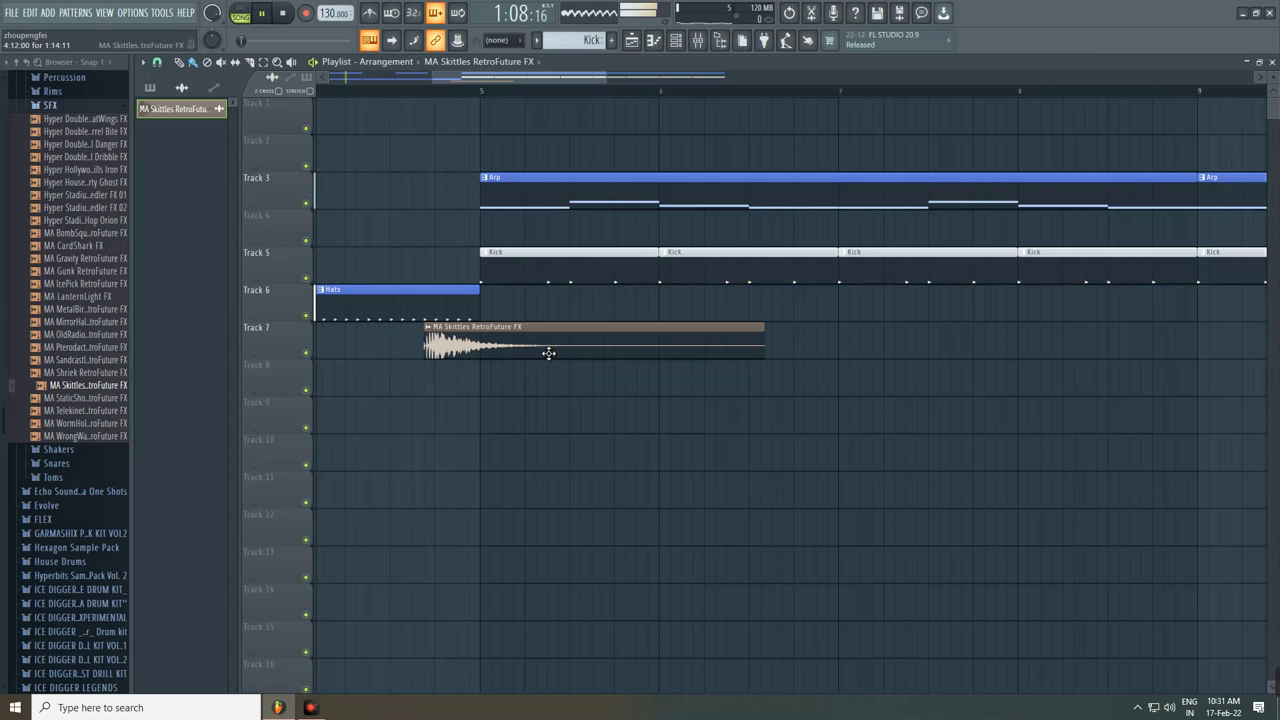
scroll(520, 382, "down", 3)
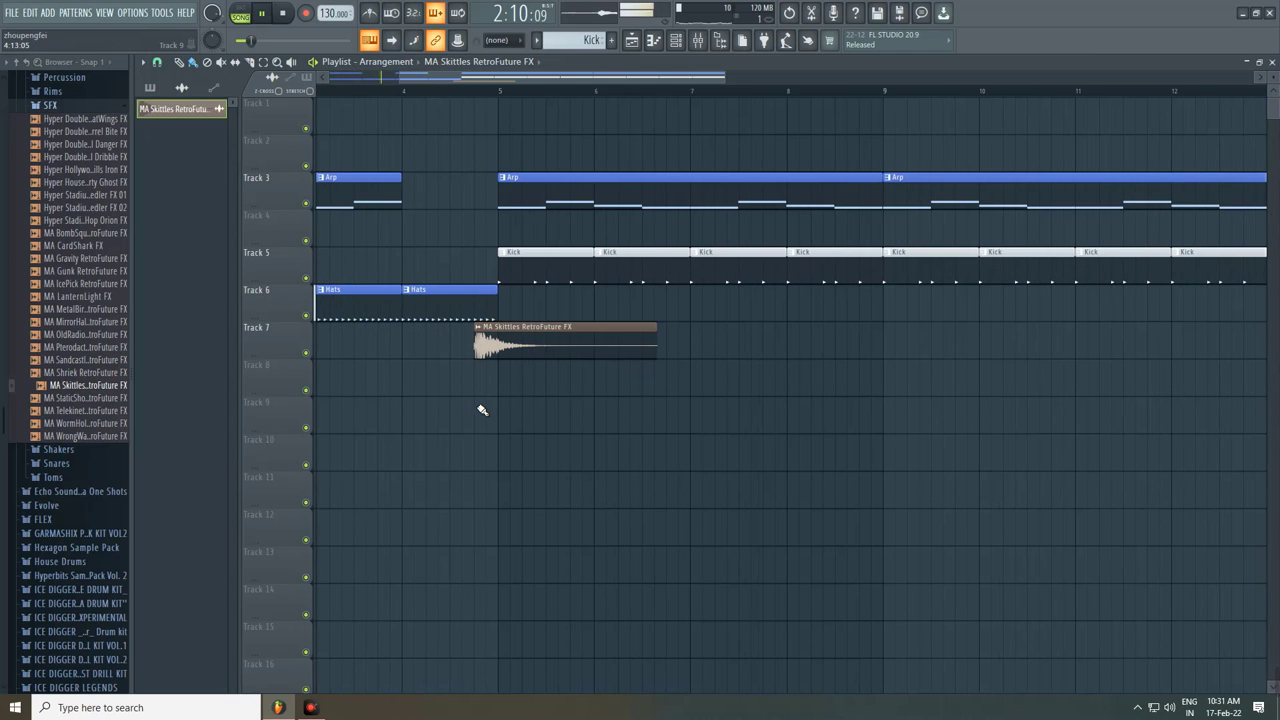
scroll(482, 410, "down", 3)
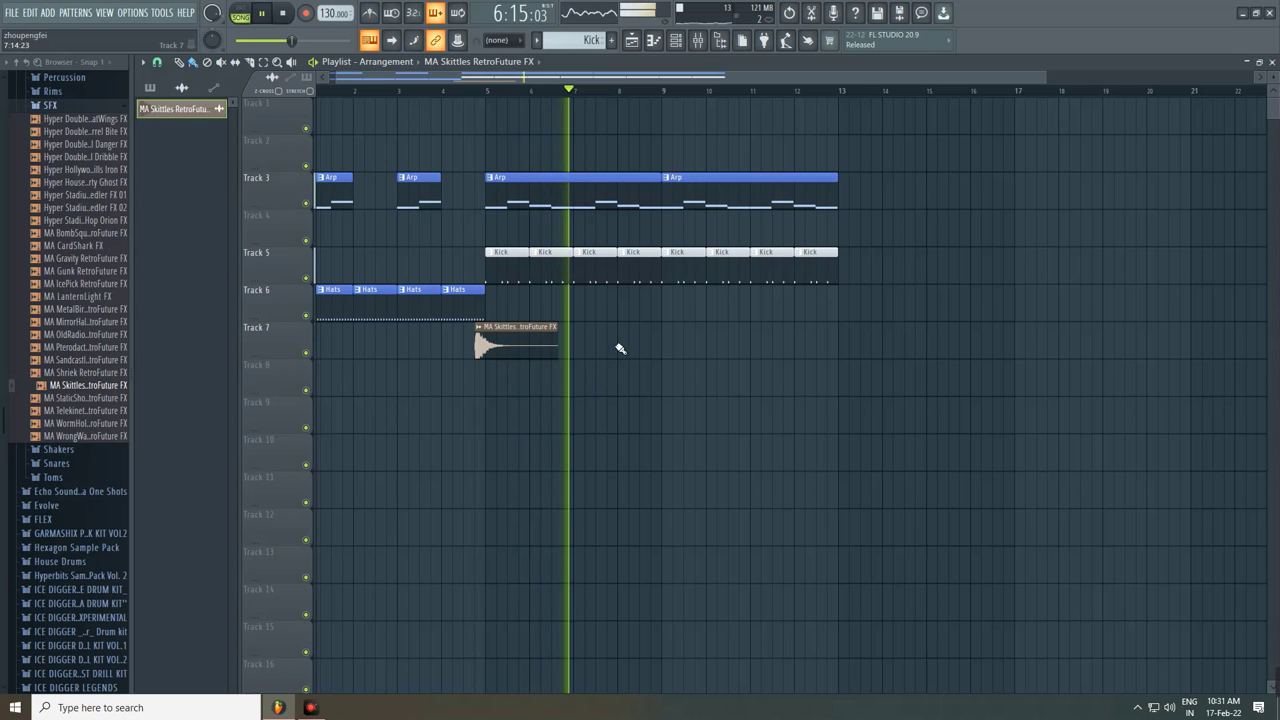
scroll(620, 348, "down", 2, "ctrl")
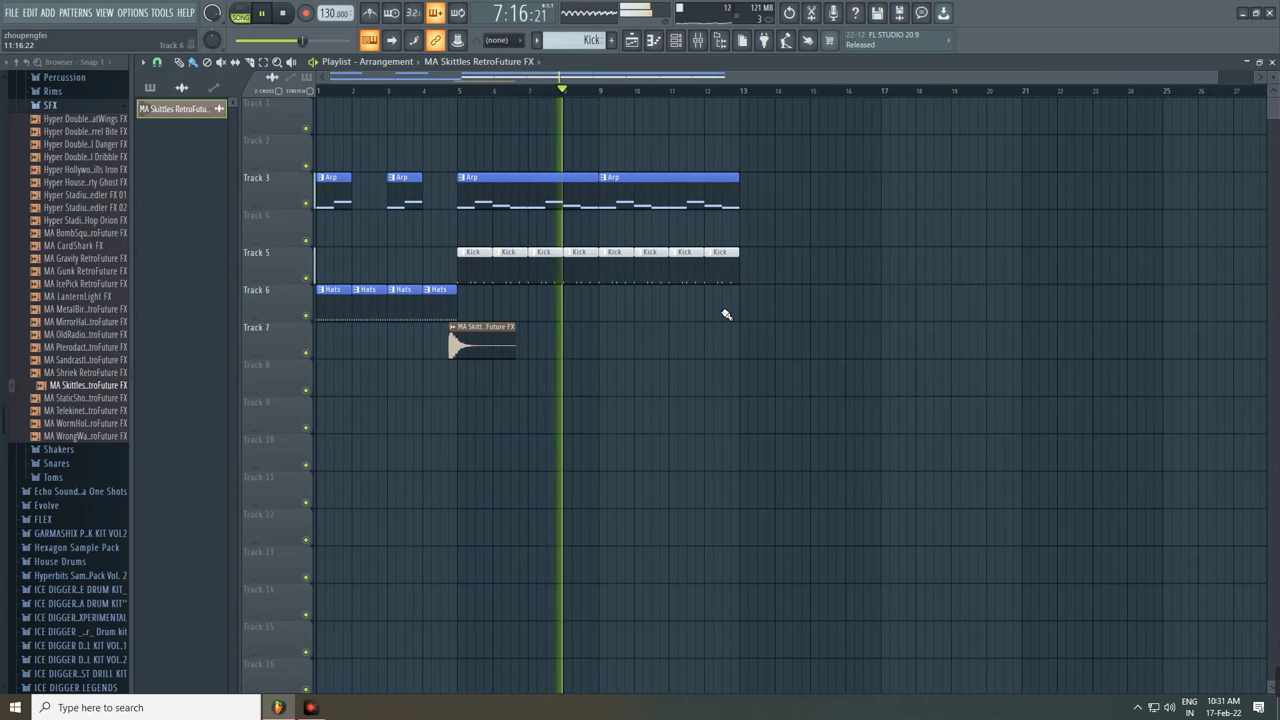
key("space")
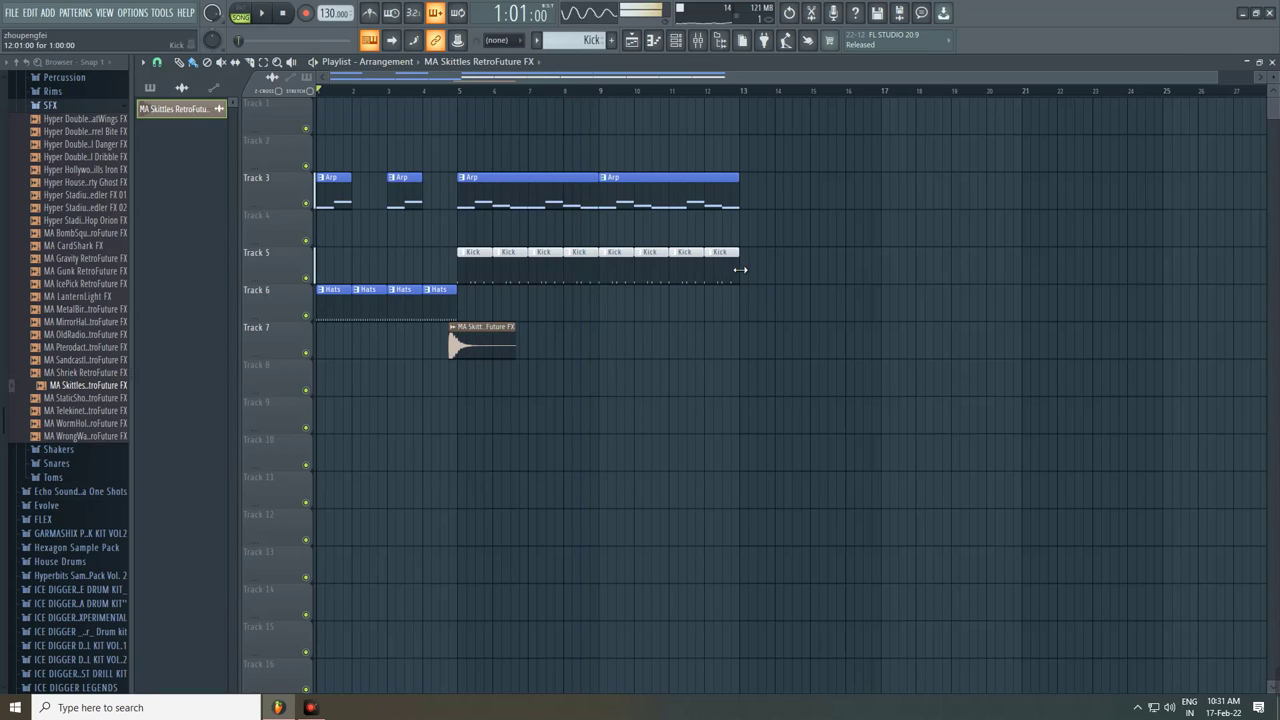
Step: Copy the four Hats clips from the opening section to bars 9 to 12 on Track 6
left_click(448, 309)
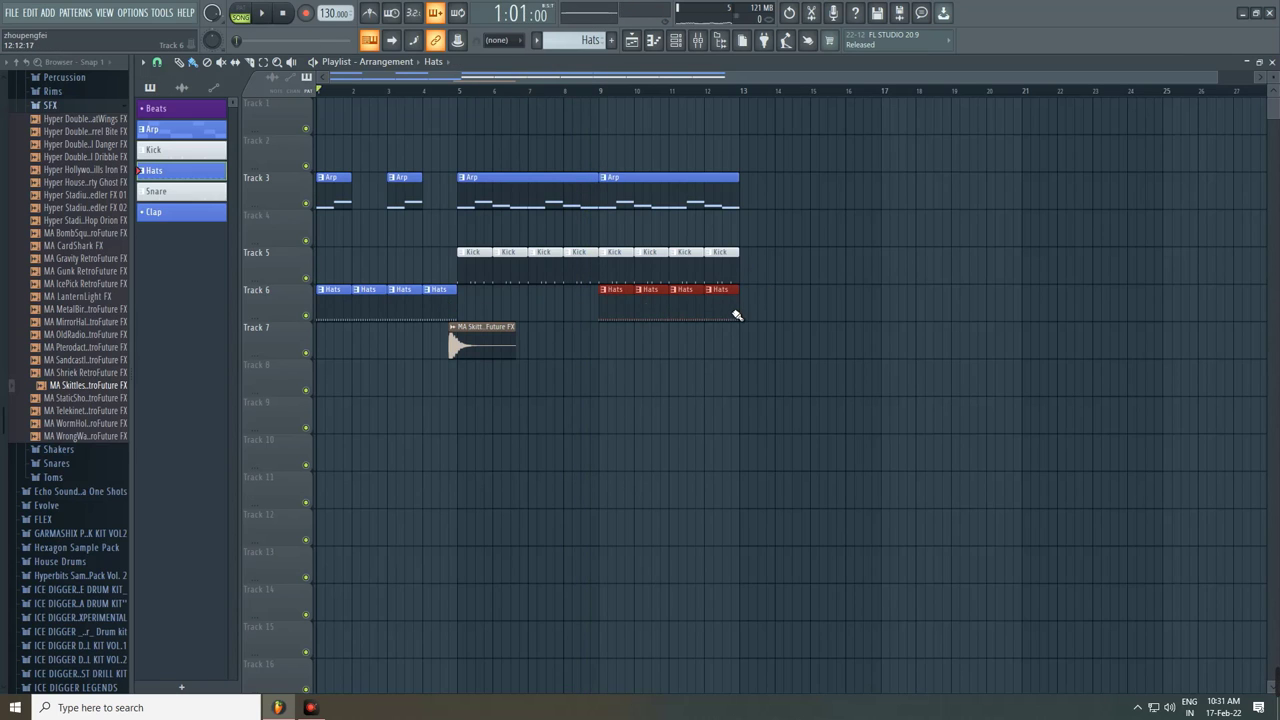
scroll(610, 298, "up", 5, "ctrl")
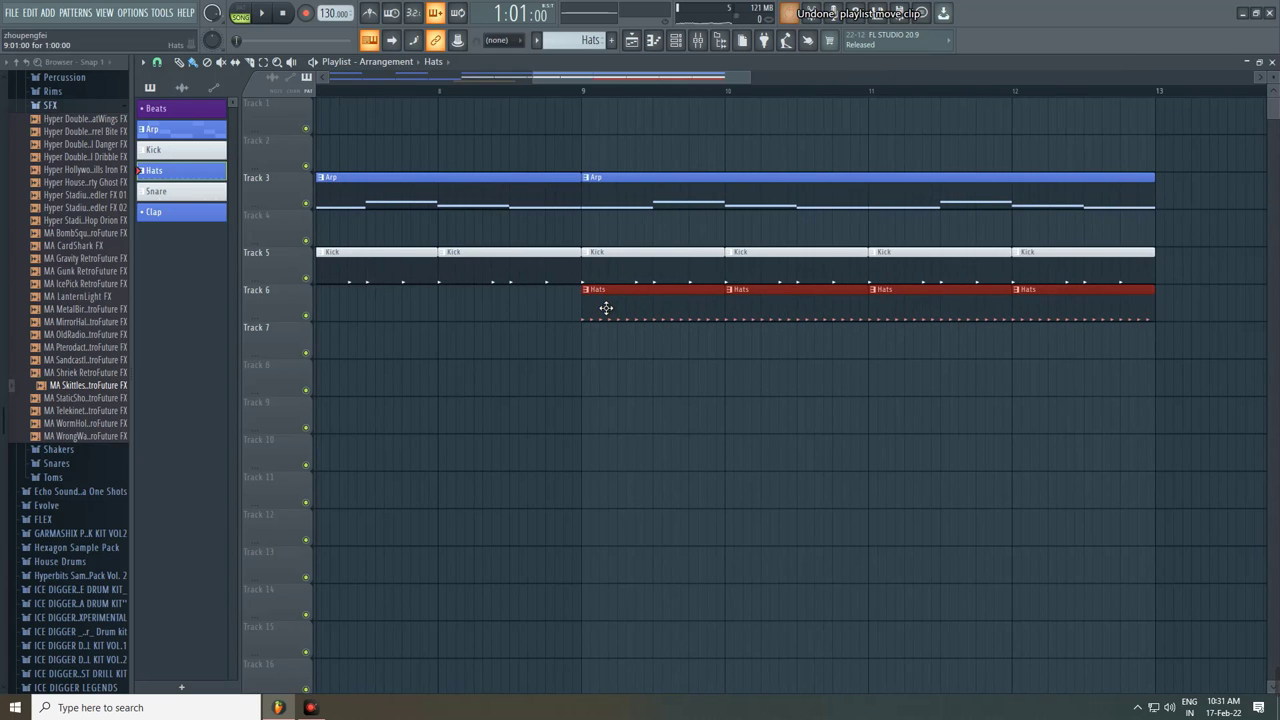
scroll(604, 314, "down", 4, "ctrl")
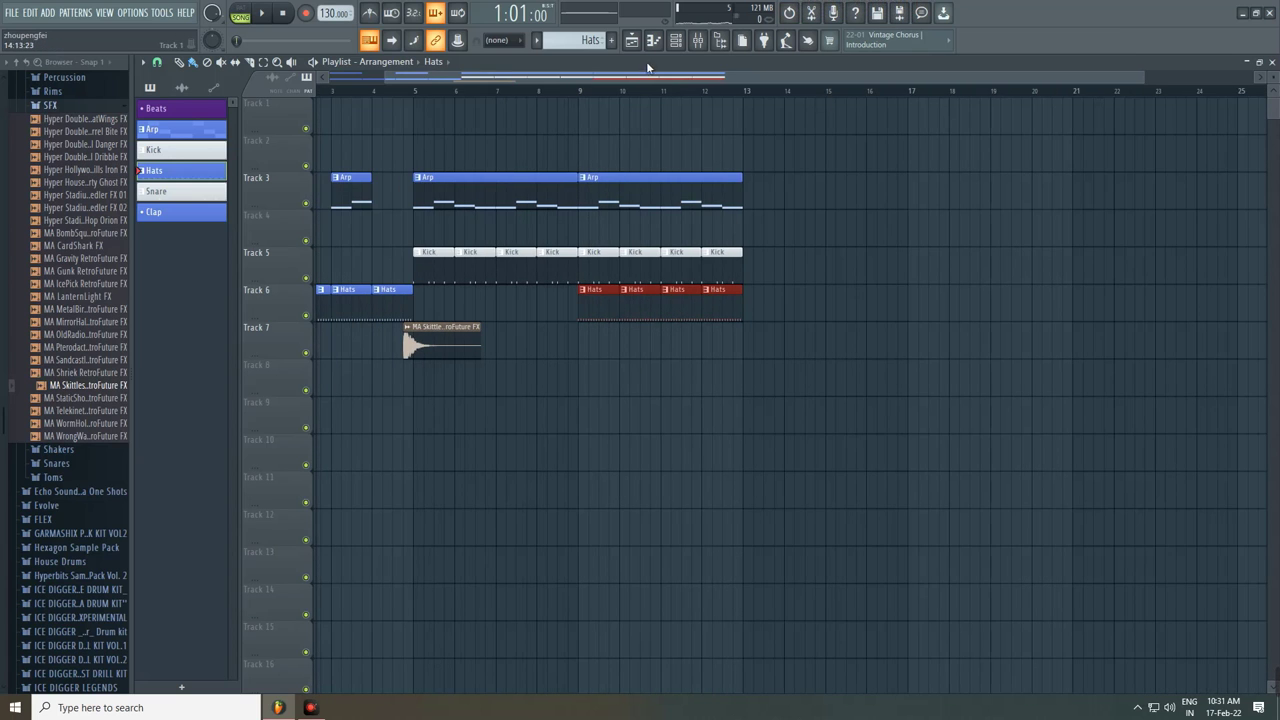
Step: Select the Snare pattern and place one-bar Snare clips on Track 7 at bars 9 and 11
left_click(537, 41)
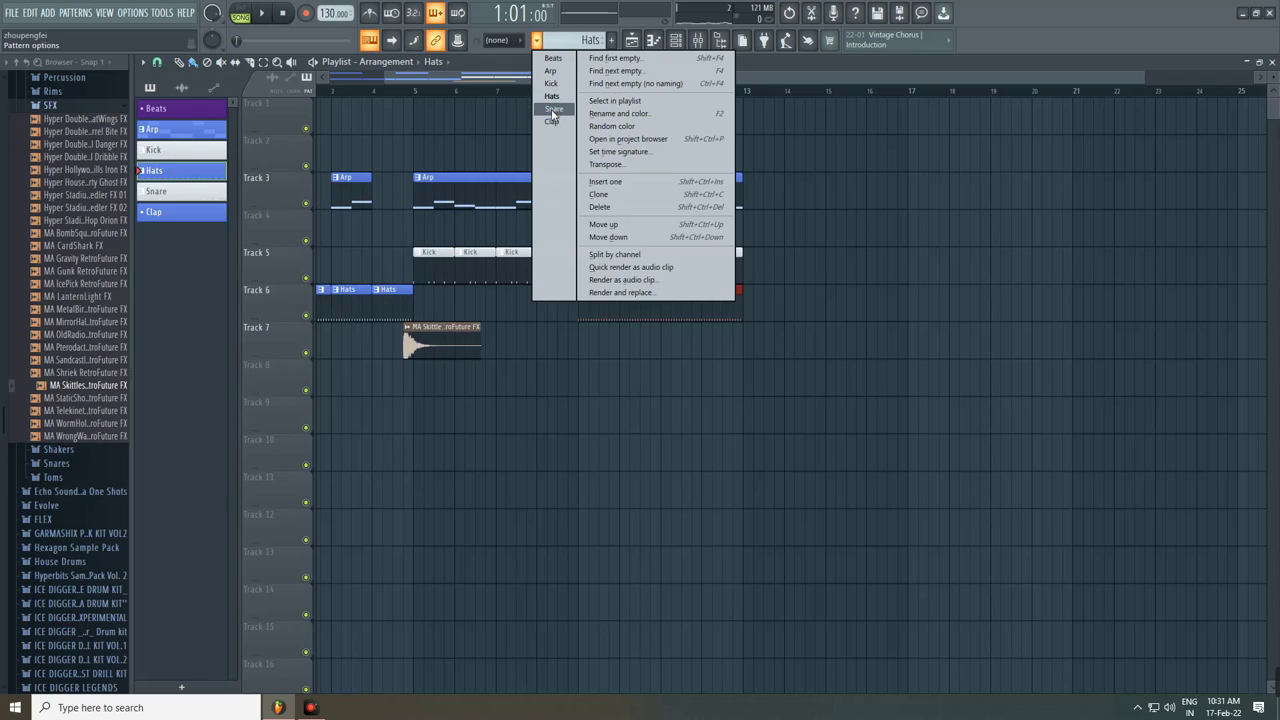
left_click(552, 110)
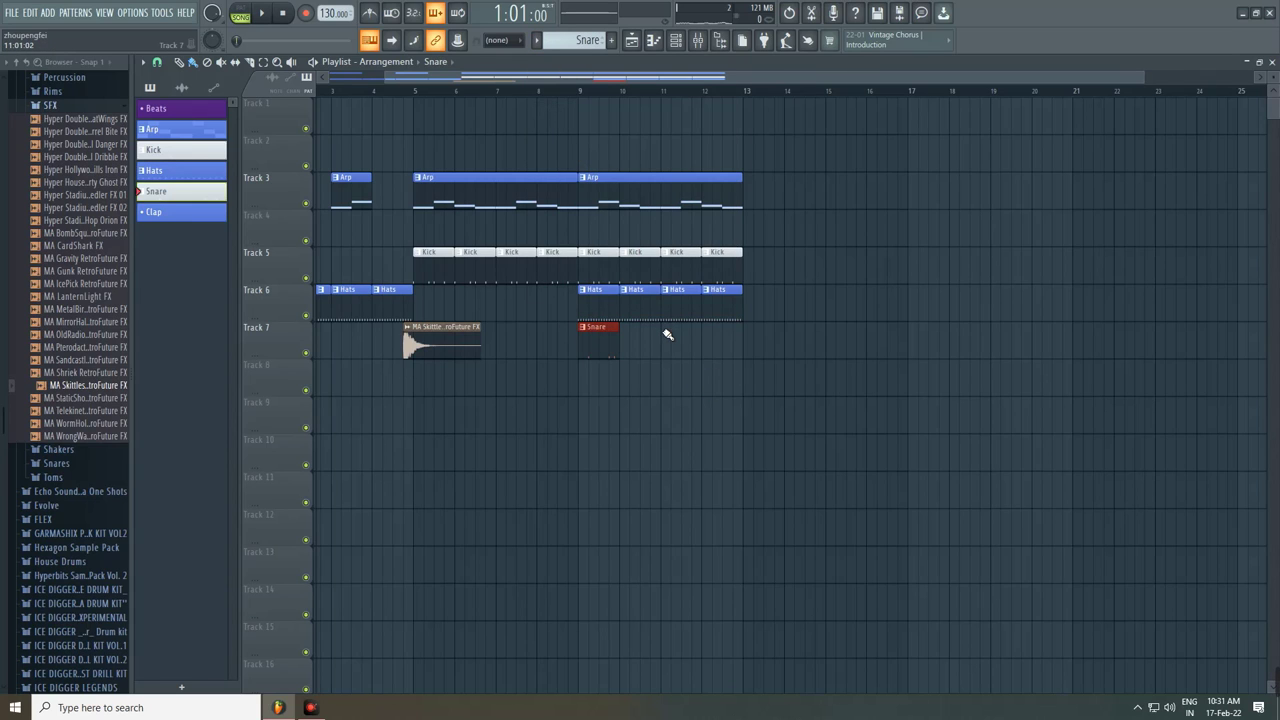
scroll(670, 356, "down", 1, "ctrl")
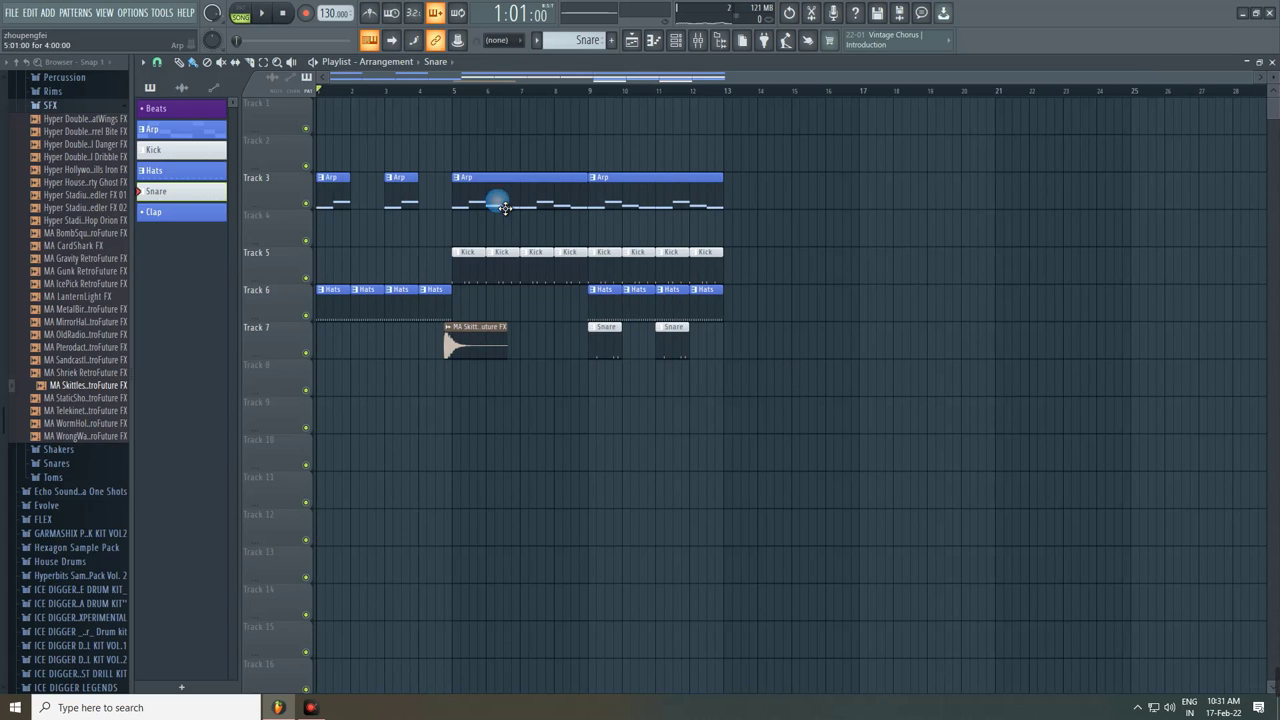